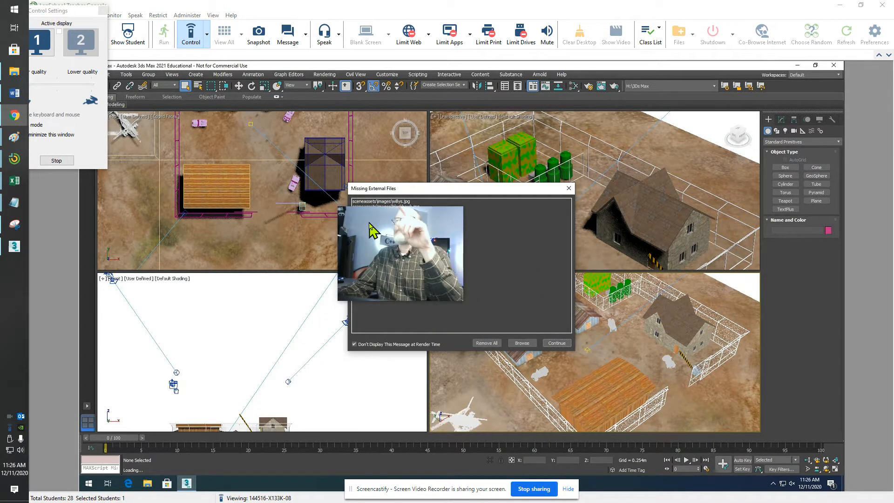
Open the external file path configuration for the missing willys.jpg and blackhawk.jpg textures and start adding a new path.
drag(369, 223, 372, 226)
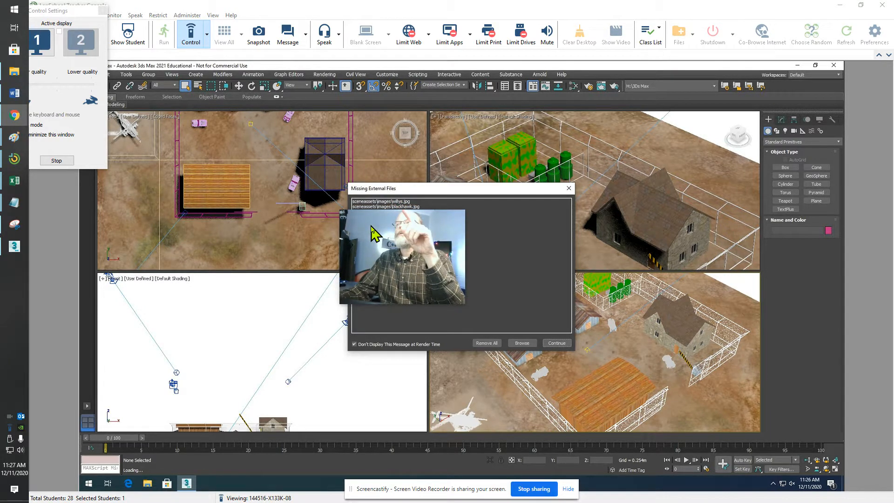
drag(373, 231, 495, 372)
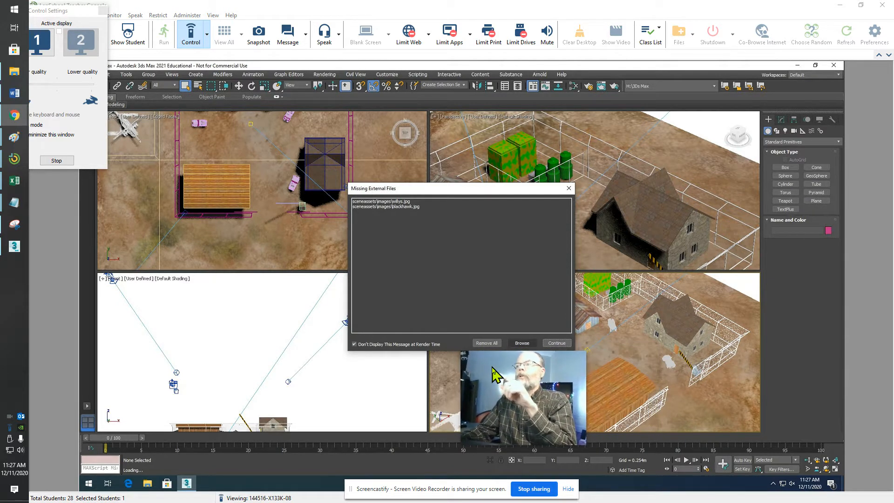
click(522, 346)
drag(512, 373, 403, 294)
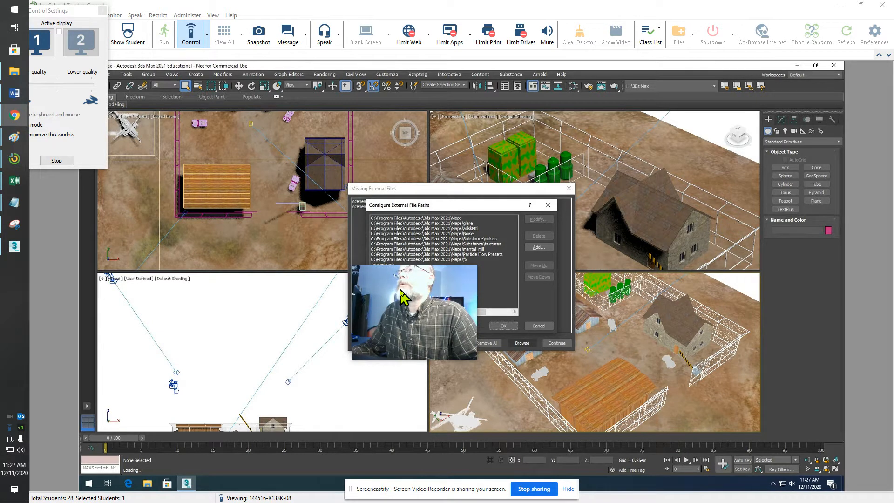
drag(404, 296, 531, 289)
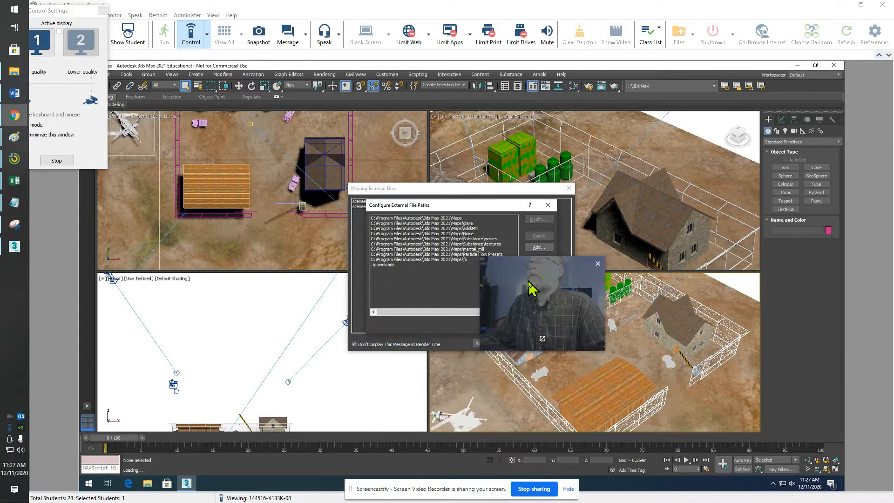
click(545, 248)
drag(545, 277, 299, 316)
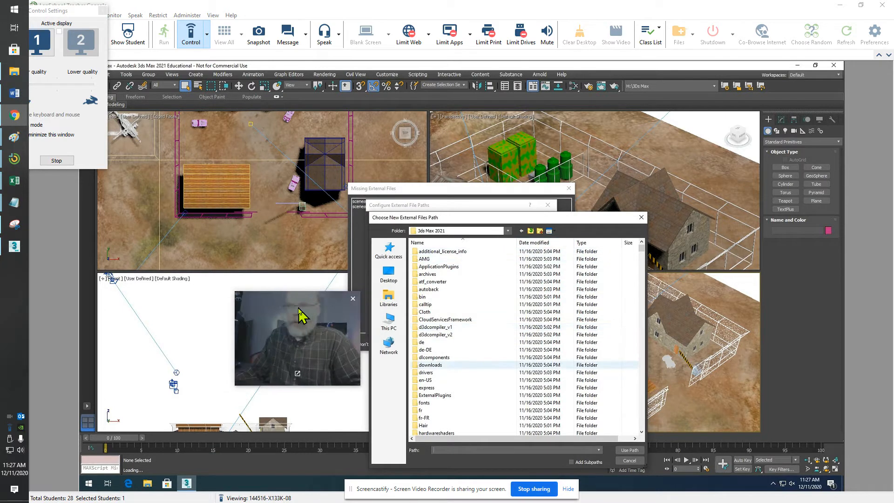
Browse to the Art\3D\ARMY Materials Tutorial folder on the Game Programming network drive.
scroll(299, 309, down, 3)
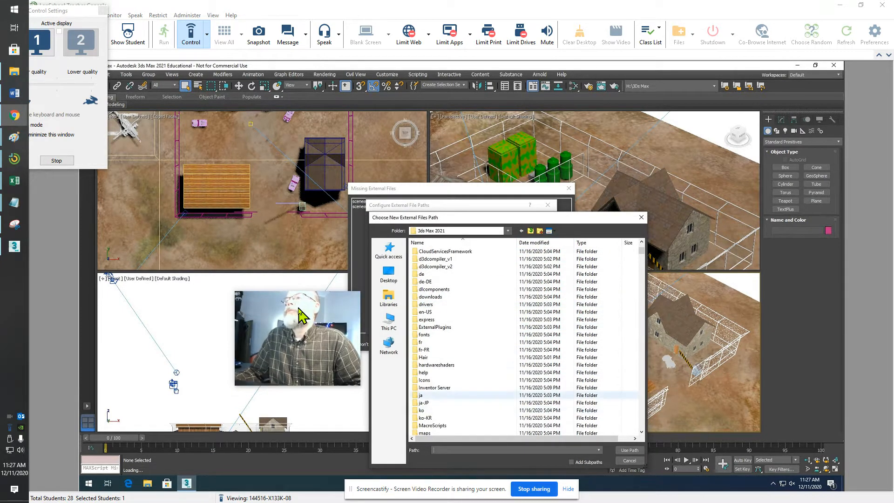
click(388, 321)
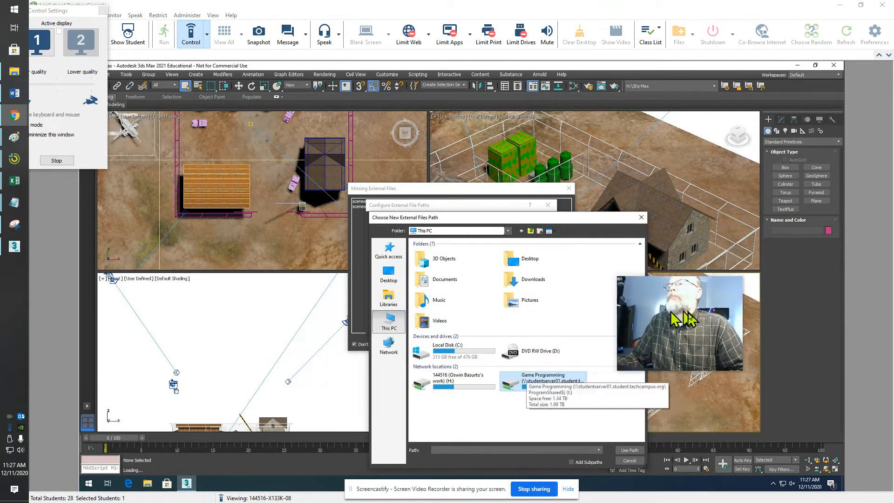
double_click(542, 378)
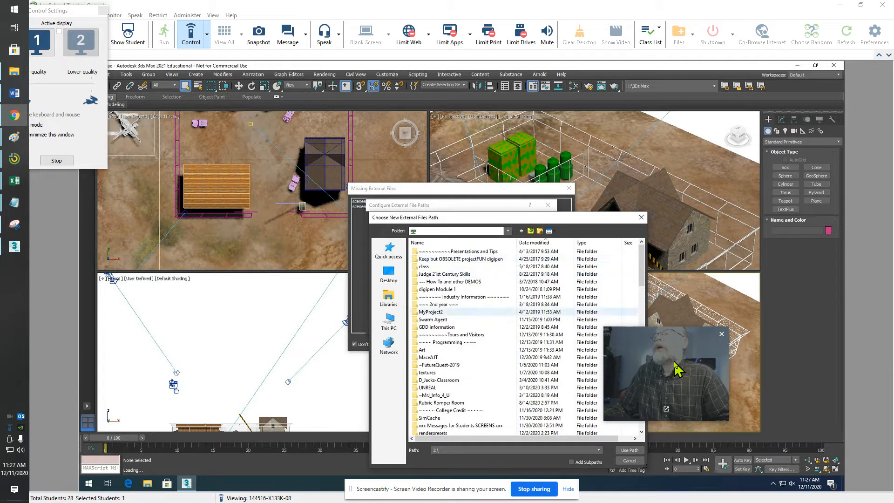
drag(677, 368, 635, 342)
key(a)
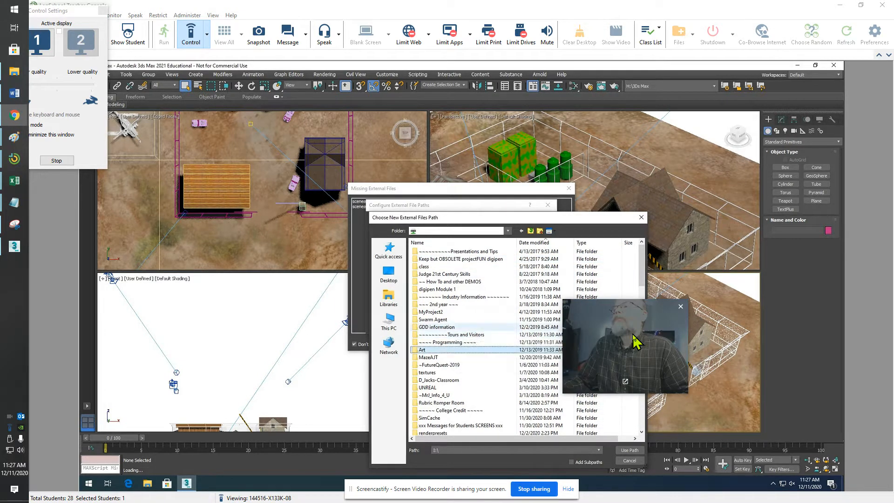
key(Return)
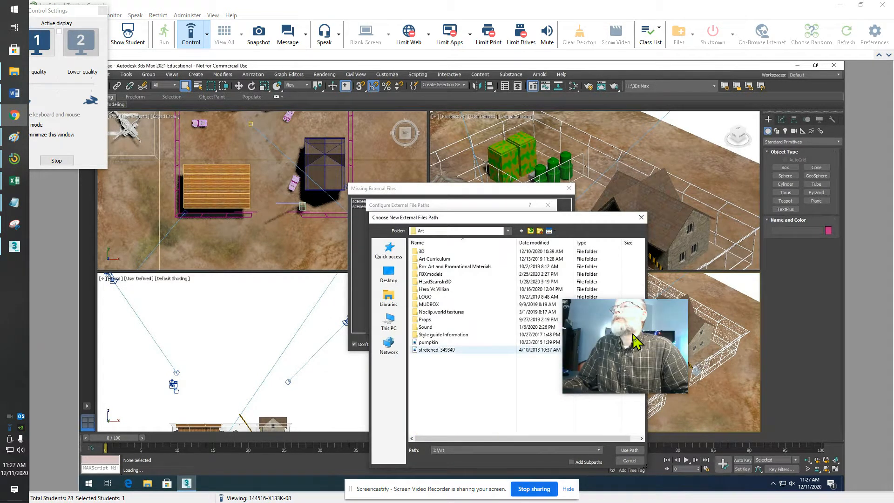
key(3)
key(Return)
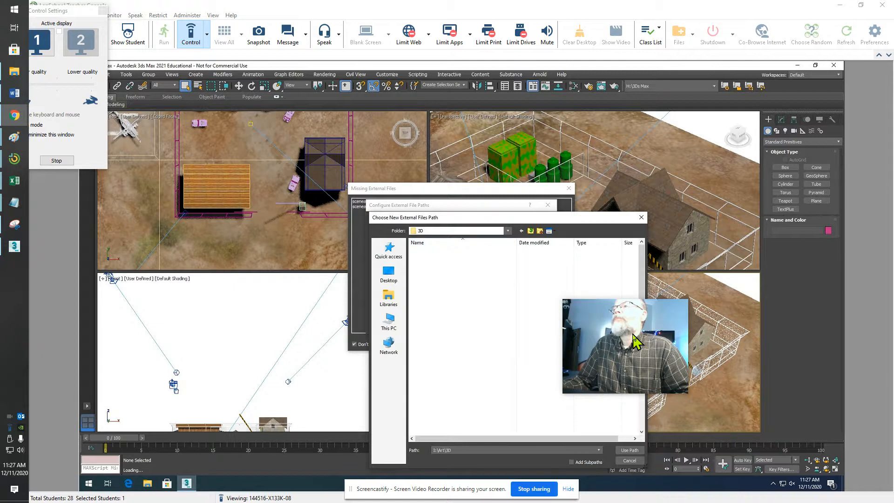
drag(615, 356, 494, 358)
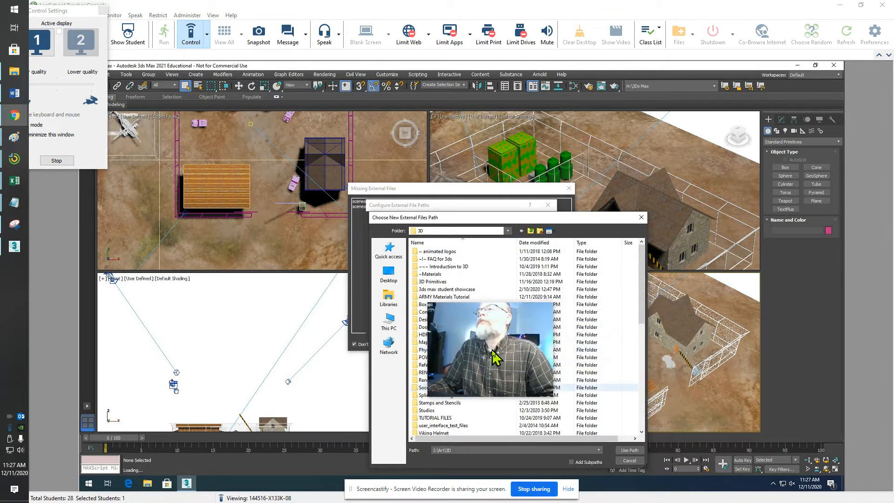
key(a)
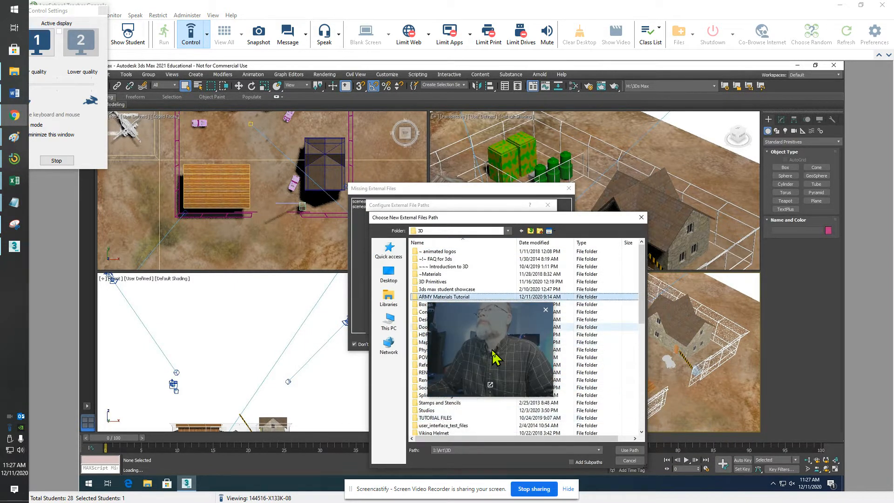
key(Return)
drag(495, 358, 709, 383)
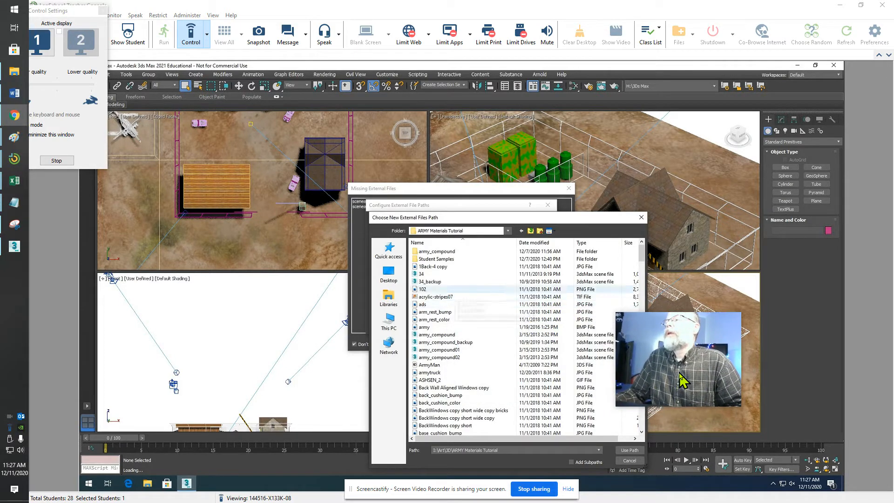
Add the ARMY Materials Tutorial folder together with its subpaths to the external file paths.
mouse_move(663, 384)
drag(664, 385, 698, 439)
click(584, 463)
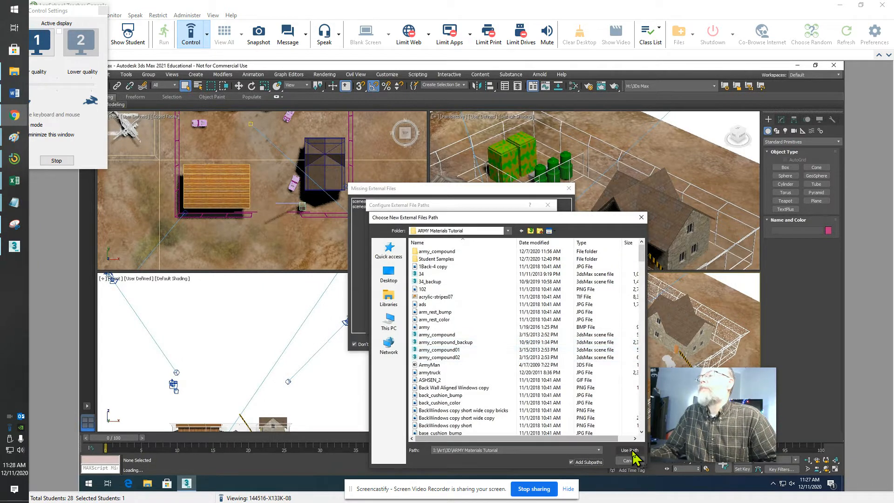
mouse_move(659, 454)
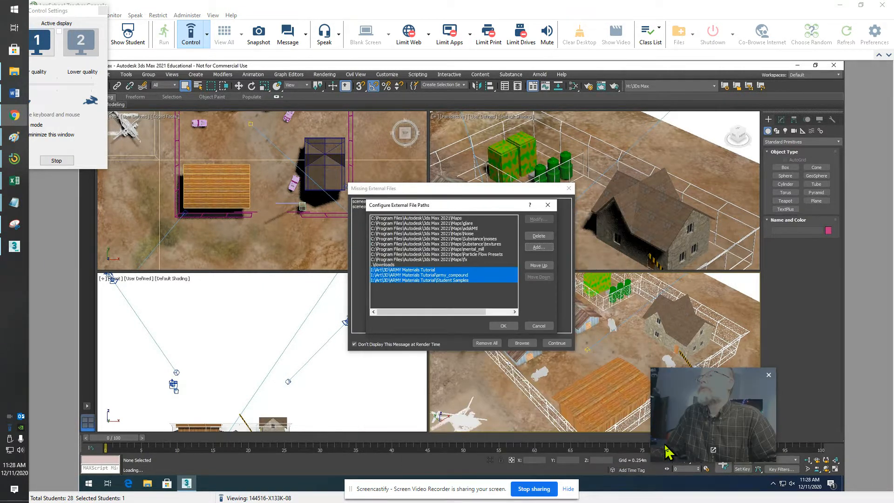
Accept the configured external file paths and continue loading the army compound scene.
drag(665, 446, 600, 407)
mouse_move(600, 365)
mouse_down()
mouse_move(524, 368)
mouse_move(496, 330)
mouse_move(469, 315)
mouse_move(596, 359)
mouse_up()
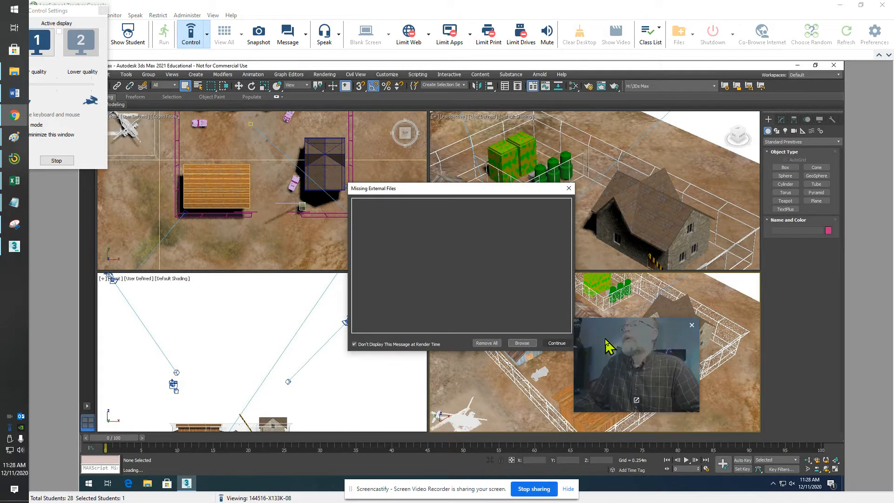
click(559, 343)
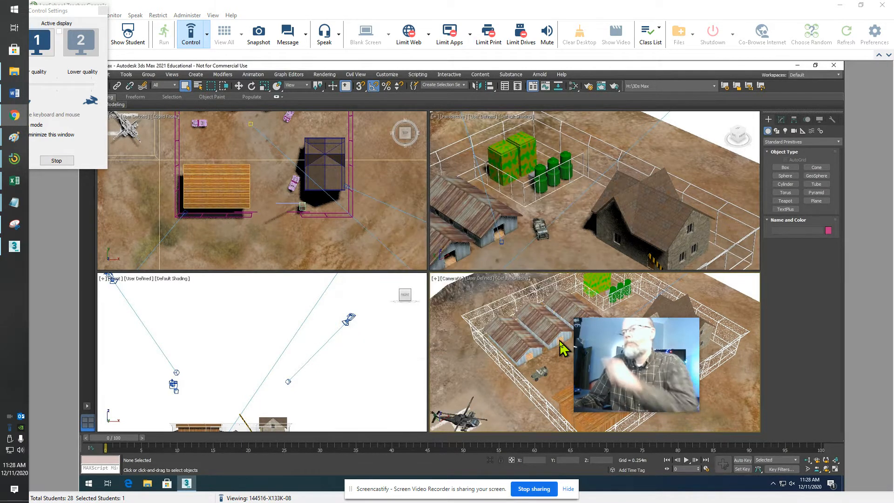
Open the Slate Material Editor, expand the Scene Materials group and locate Material #21 in it.
drag(588, 347, 607, 361)
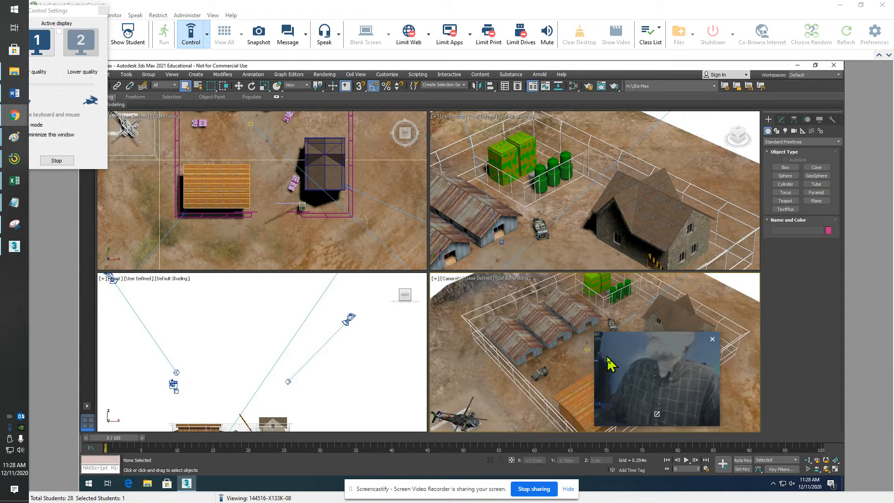
drag(610, 363, 312, 189)
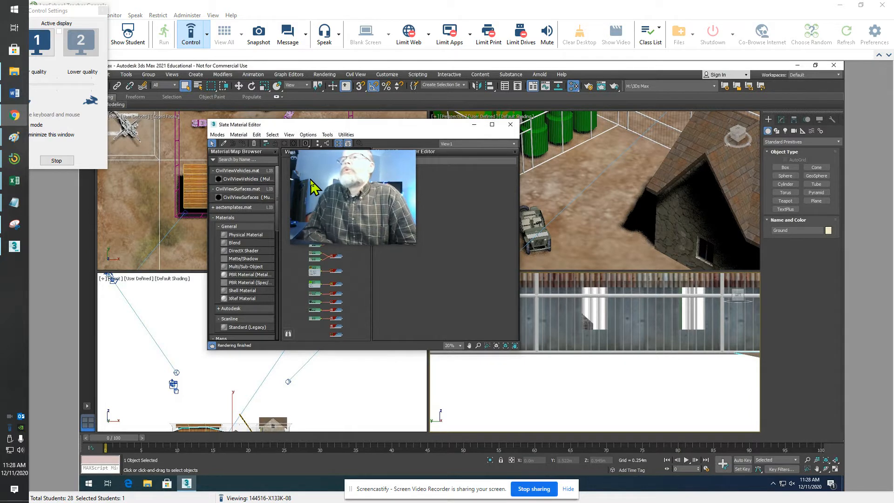
drag(312, 187, 307, 284)
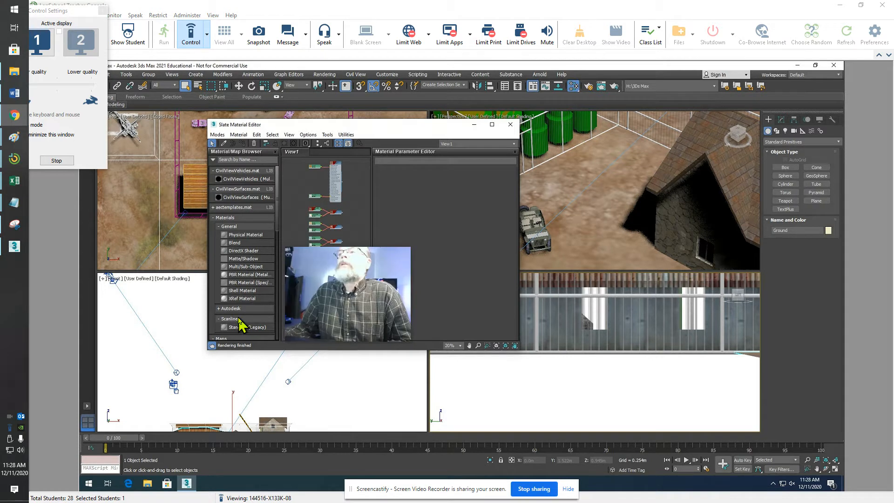
scroll(240, 322, down, 3)
scroll(240, 322, down, 10)
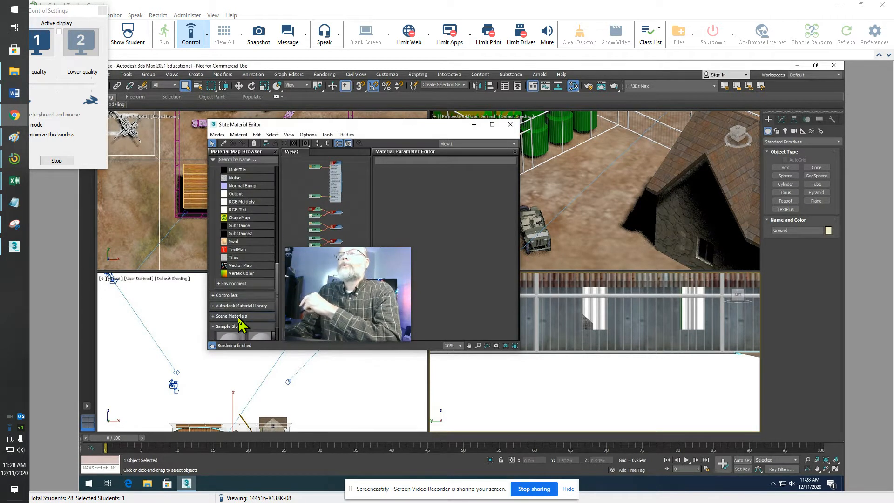
click(239, 317)
scroll(239, 322, down, 1)
scroll(246, 337, down, 1)
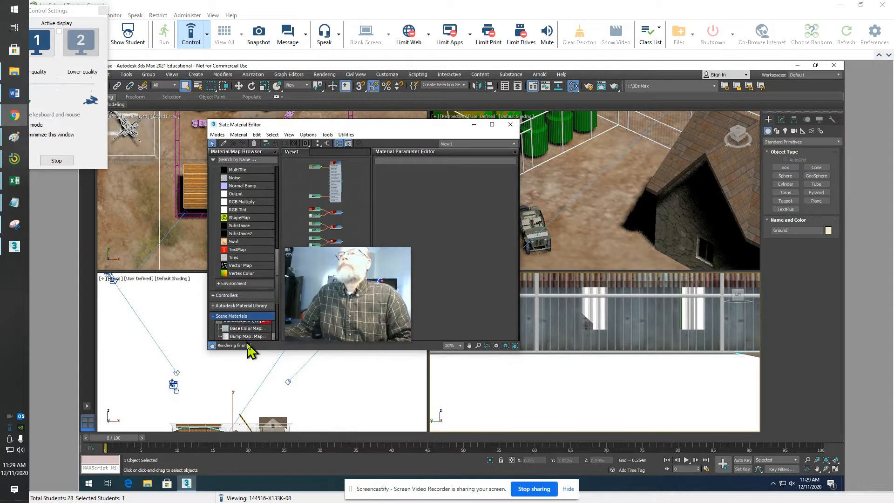
scroll(246, 336, down, 2)
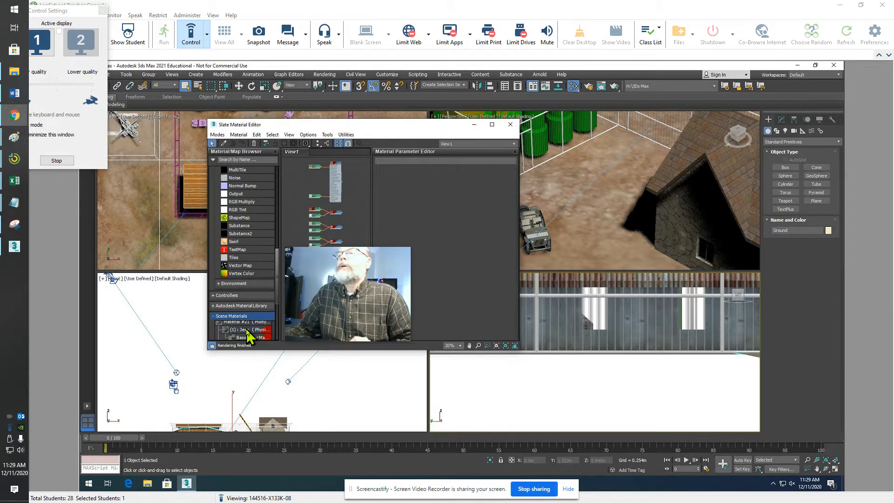
scroll(247, 323, down, 5)
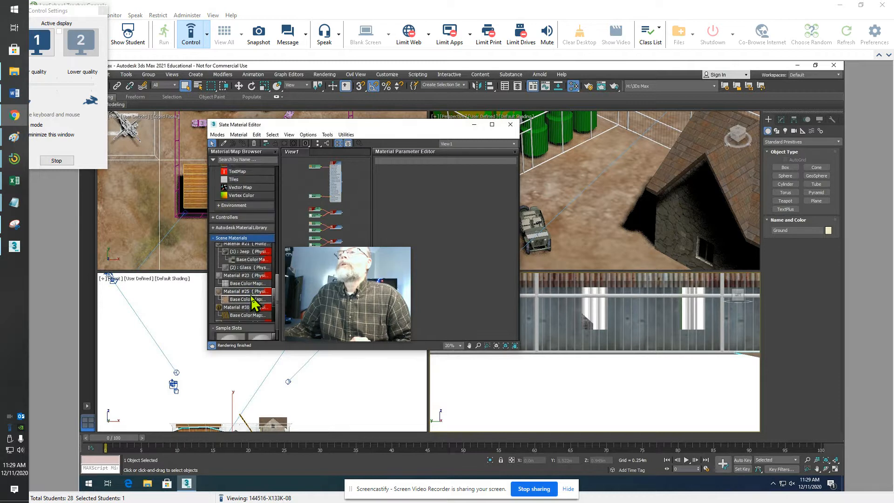
scroll(254, 270, up, 1)
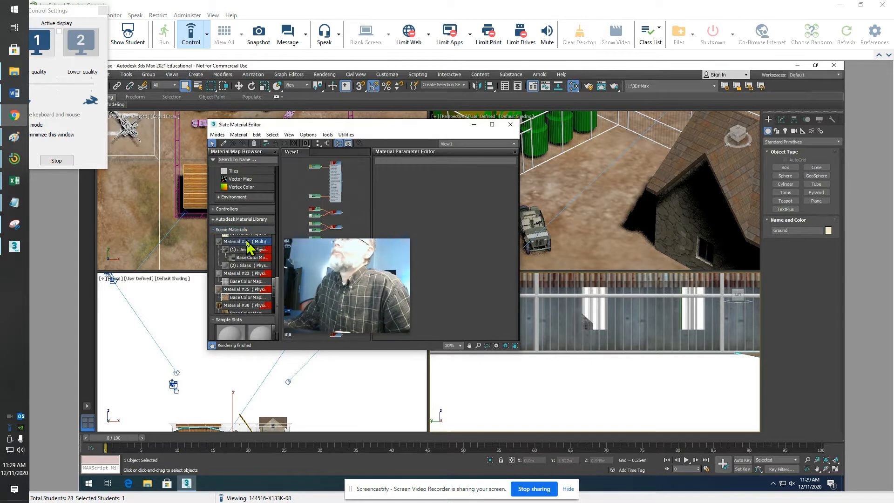
Load the Multi/Sub-Object Material #21 from the scene materials into View1 and display its parameters.
double_click(247, 242)
drag(362, 303, 423, 344)
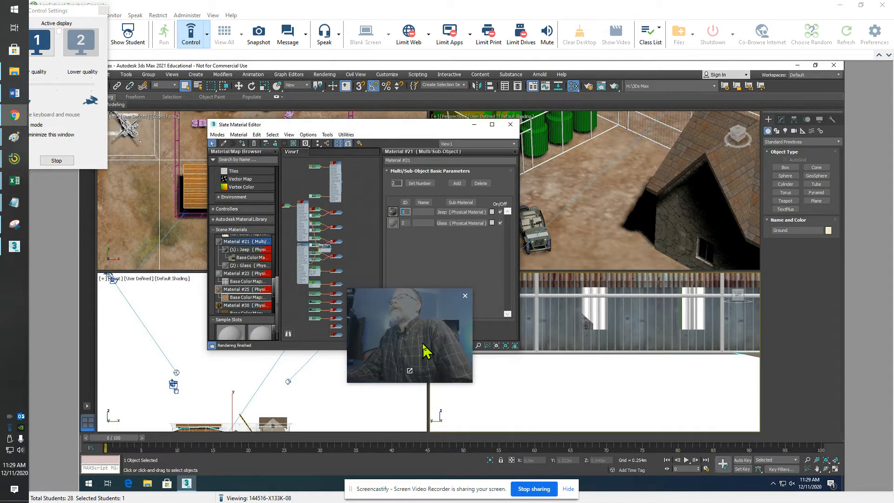
drag(423, 345, 483, 285)
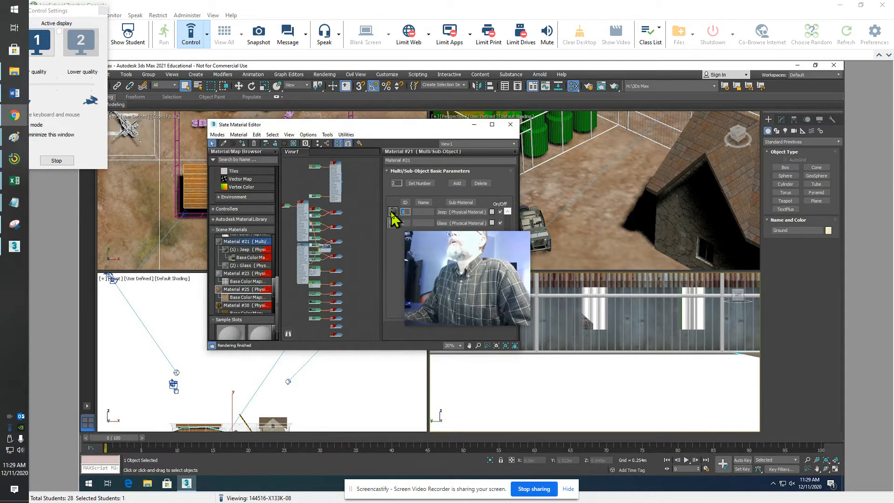
Open the parameters of the Jeep physical sub-material belonging to Material #21.
drag(435, 268, 411, 270)
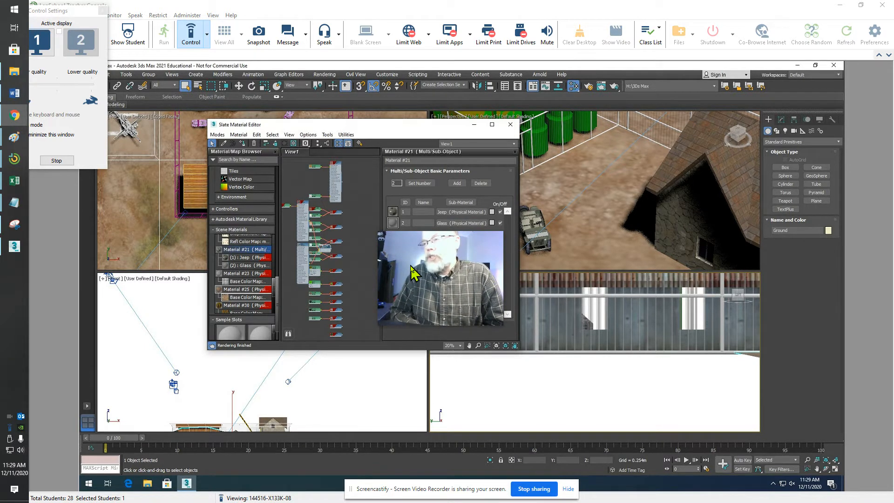
mouse_move(411, 266)
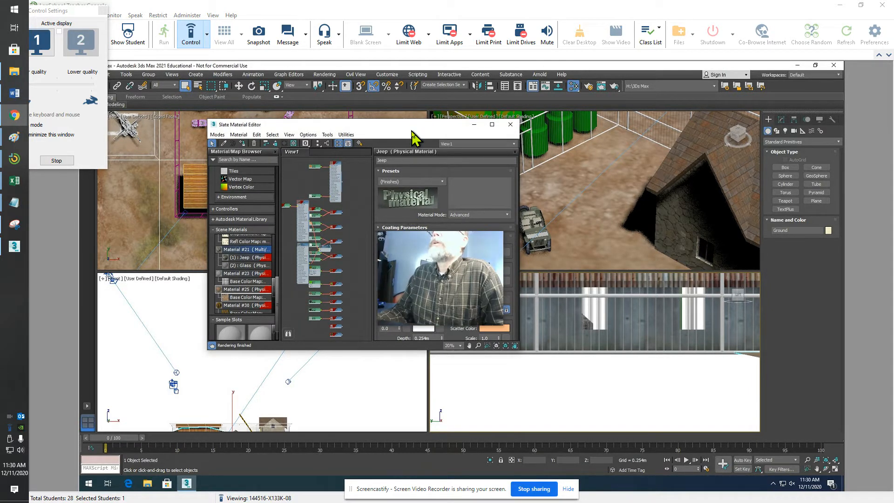
drag(422, 268, 496, 242)
scroll(292, 230, up, 1)
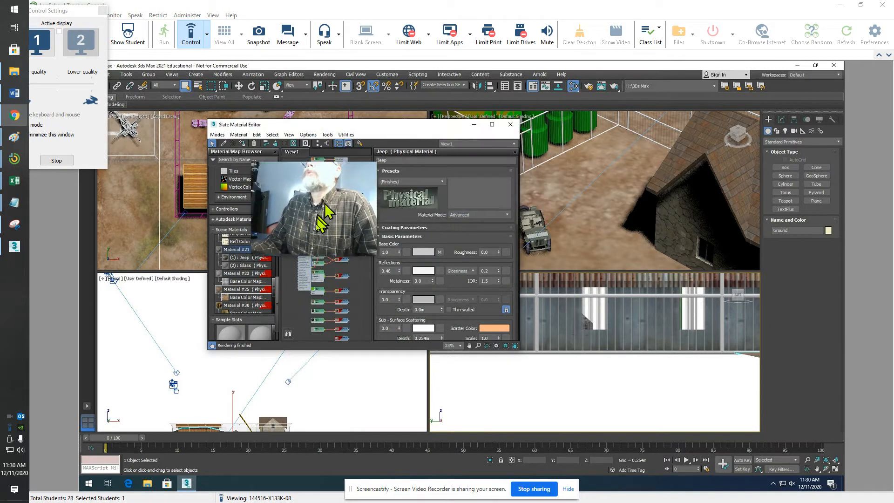
Maximize the Slate Material Editor and open the parameters of the Map #0 bitmap feeding the Jeep material's base color.
click(492, 125)
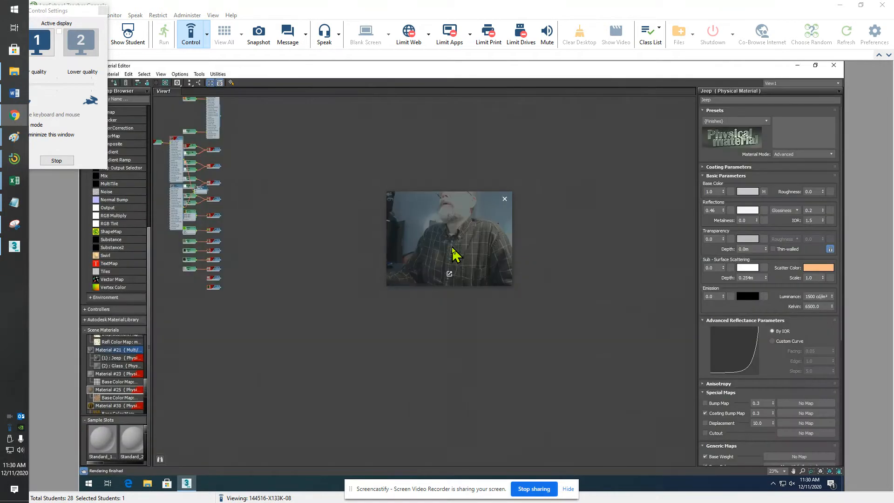
drag(452, 254, 148, 415)
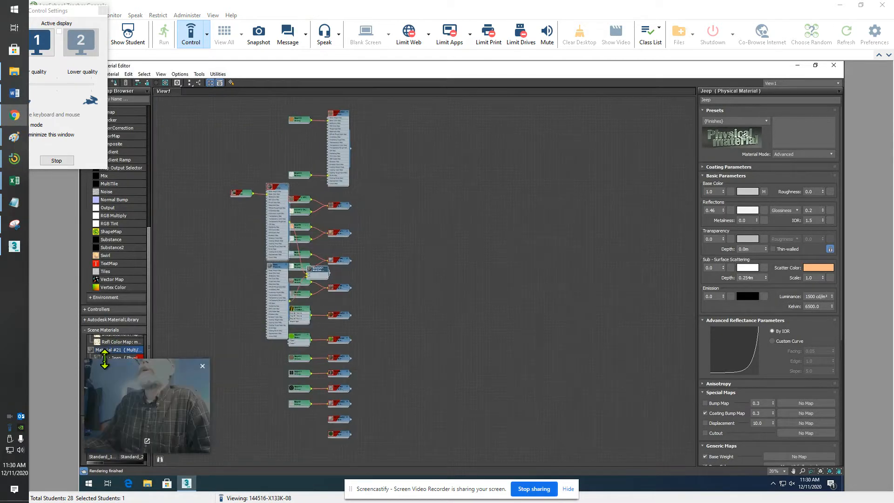
drag(149, 409, 138, 413)
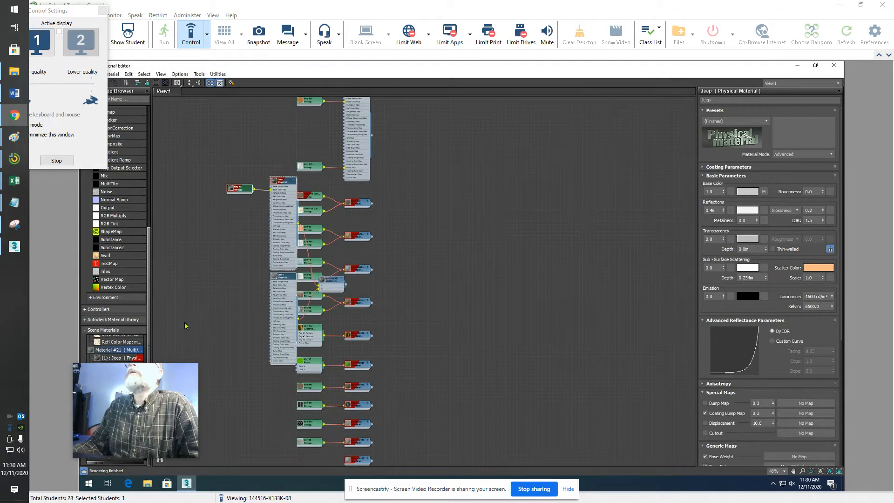
drag(157, 410, 352, 262)
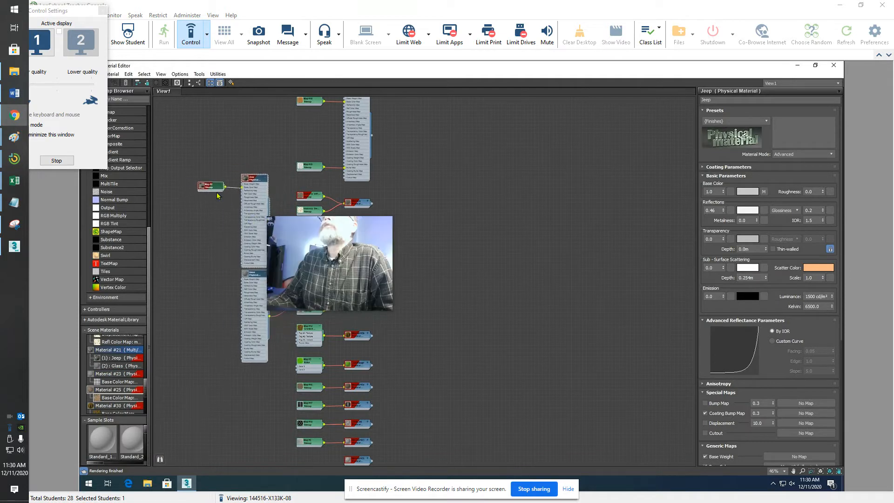
drag(297, 258, 169, 228)
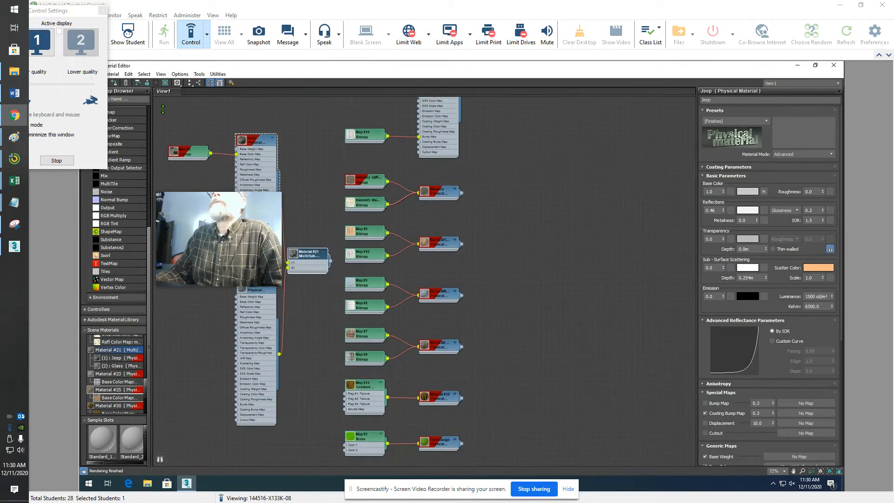
drag(220, 242, 222, 208)
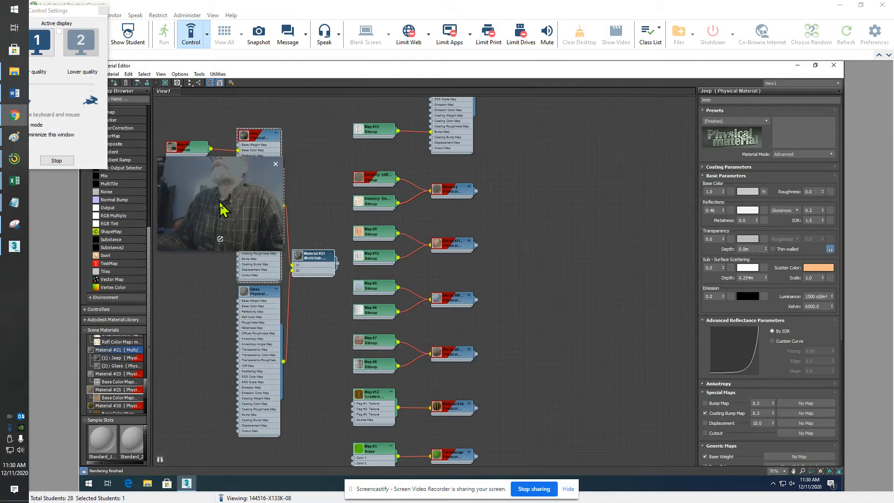
drag(224, 209, 242, 256)
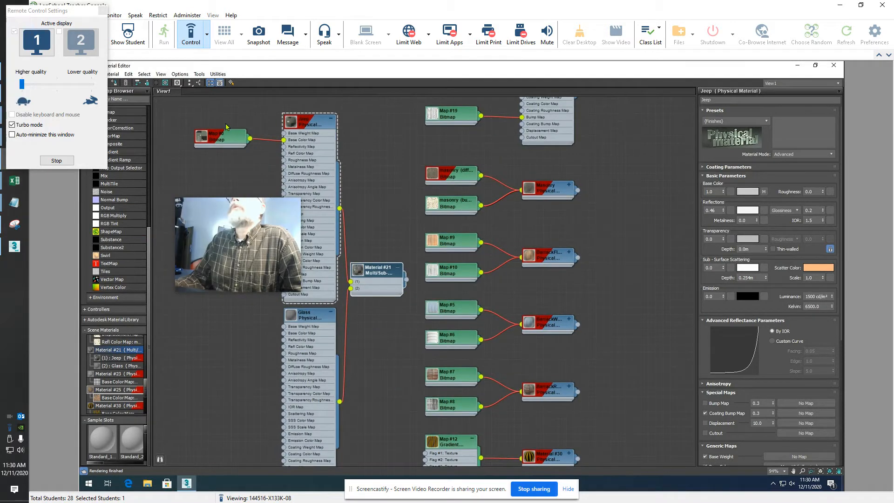
drag(248, 257, 222, 215)
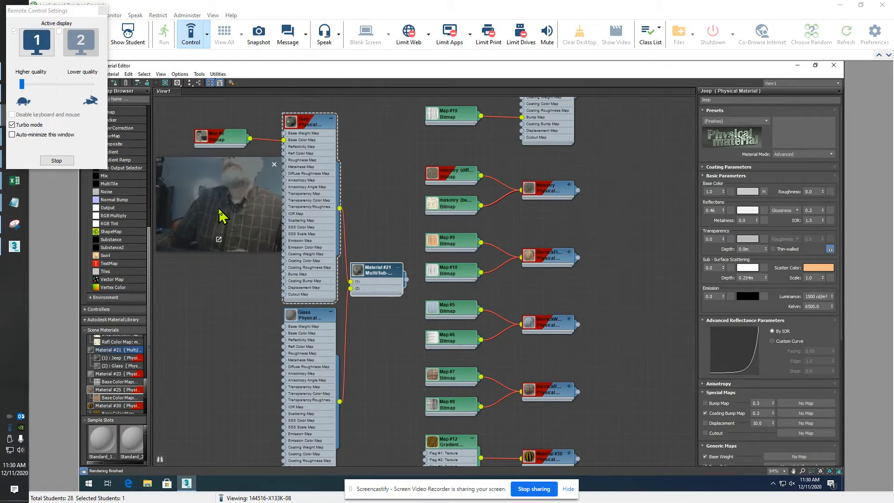
double_click(224, 139)
drag(222, 196, 771, 272)
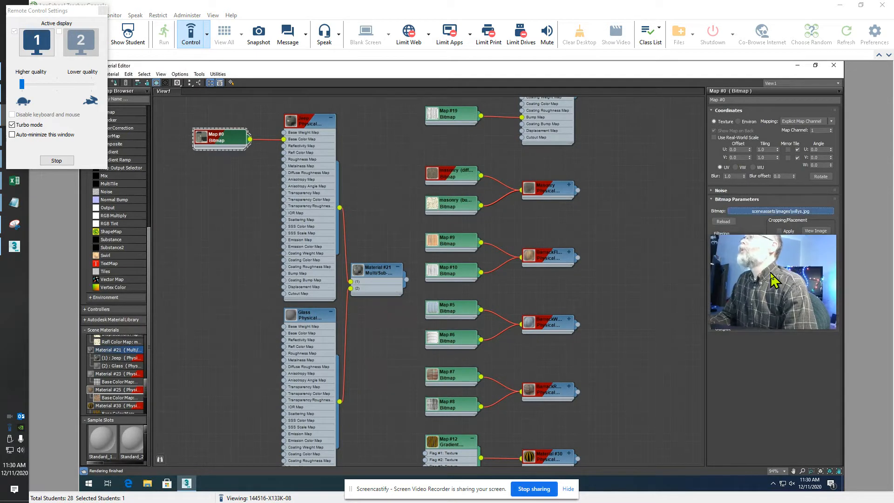
Open the image file selection for the Map #0 bitmap and display the ARMY Materials Tutorial files as large thumbnails.
drag(764, 249, 269, 151)
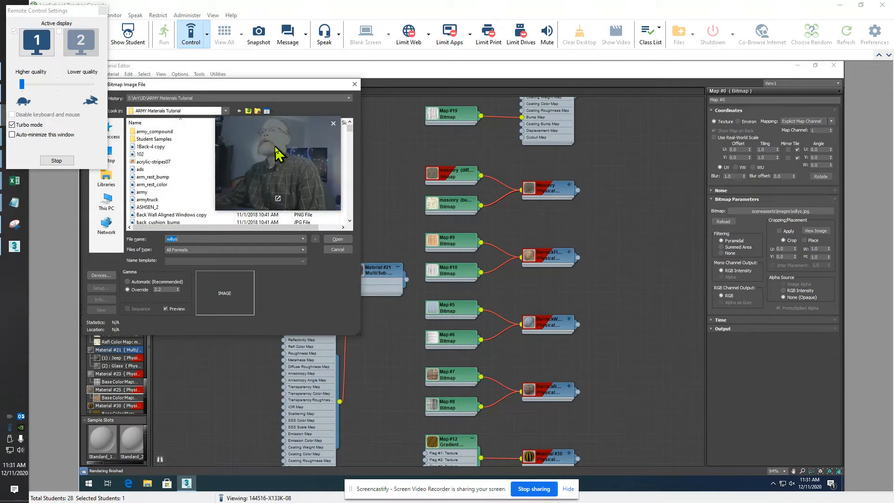
click(268, 111)
scroll(278, 135, down, 5)
drag(279, 150, 474, 199)
scroll(336, 226, up, 5)
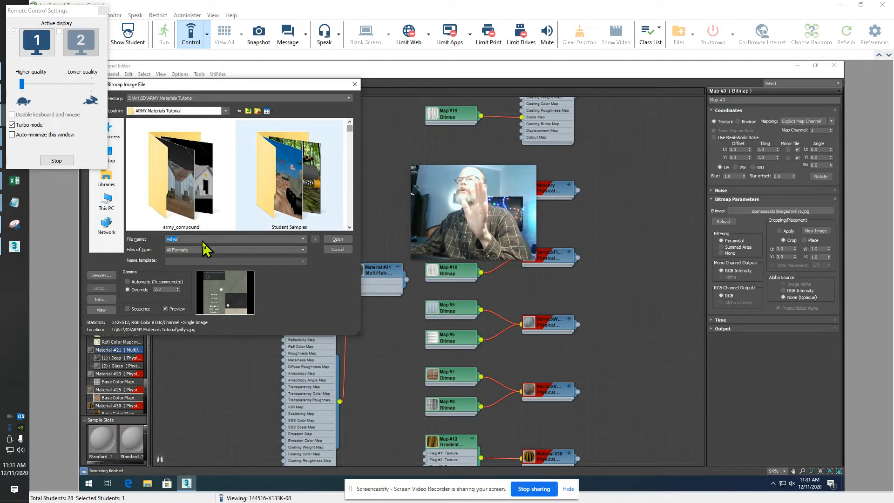
Replace the Map #0 bitmap image with willys_scorched.jpg.
text(w)
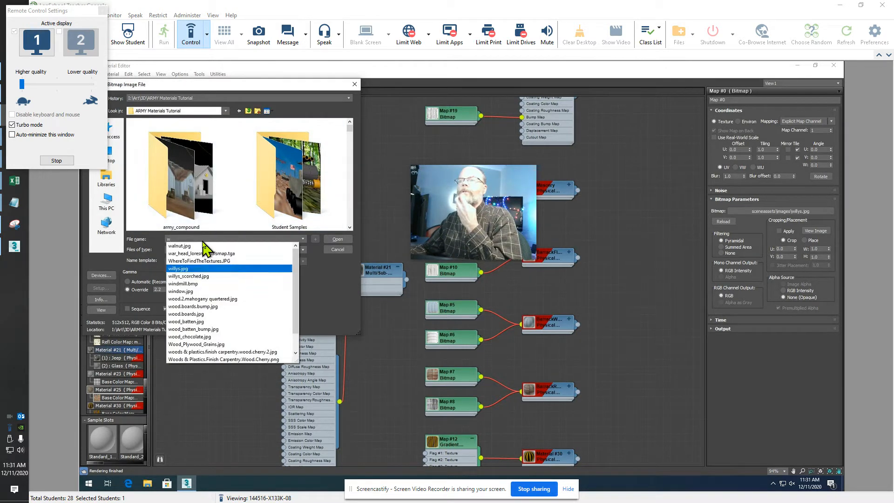
key(Up)
key(Down)
key(Down)
key(Down)
key(Down)
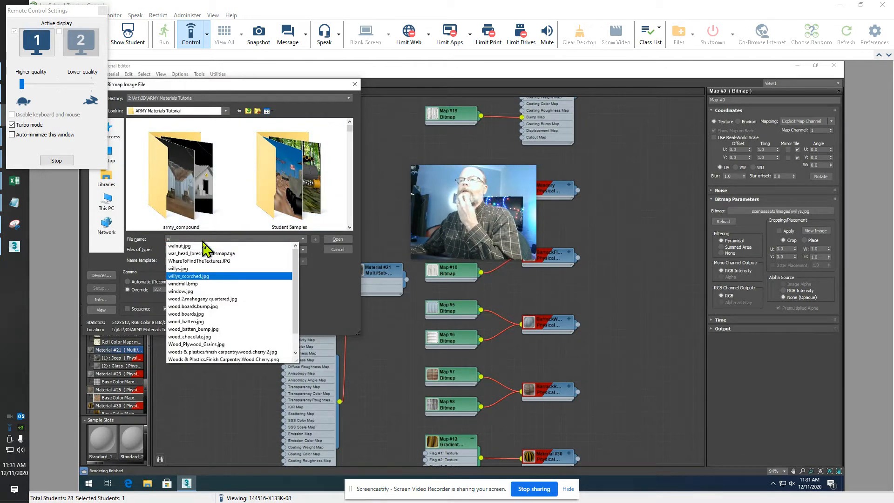
click(209, 278)
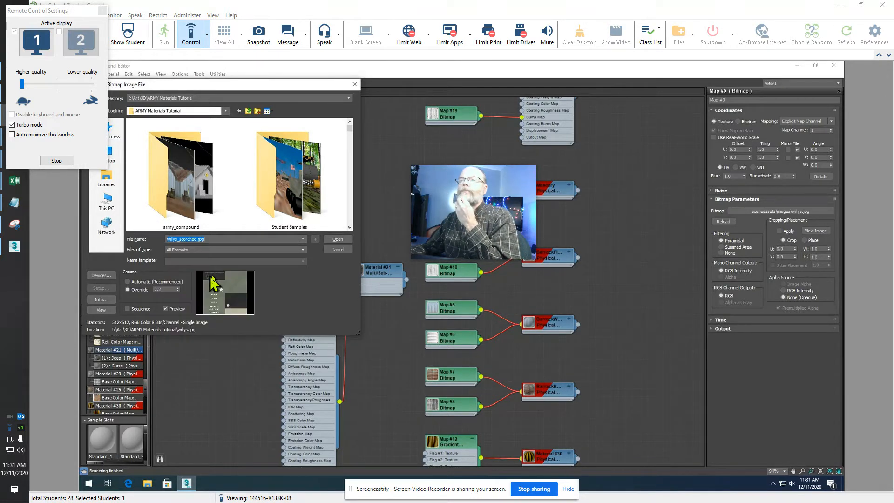
click(336, 239)
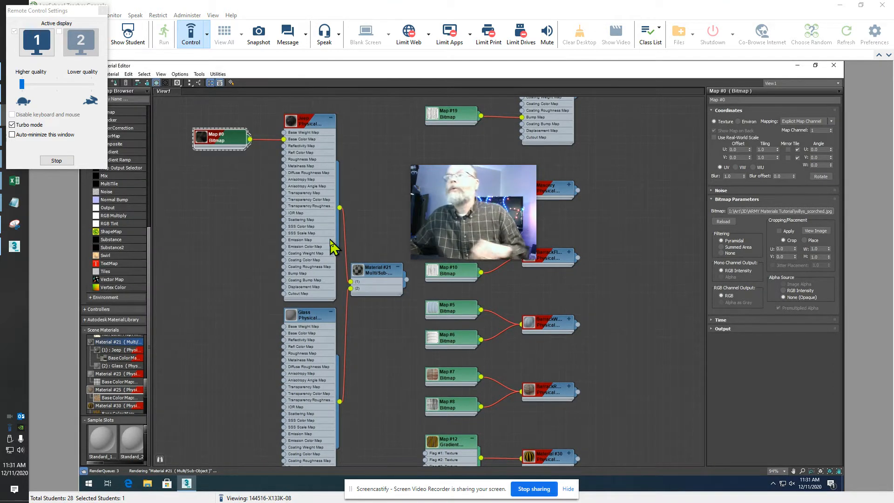
Restore the Slate Material Editor to its smaller window and open the parameters of the Glass physical sub-material.
click(816, 65)
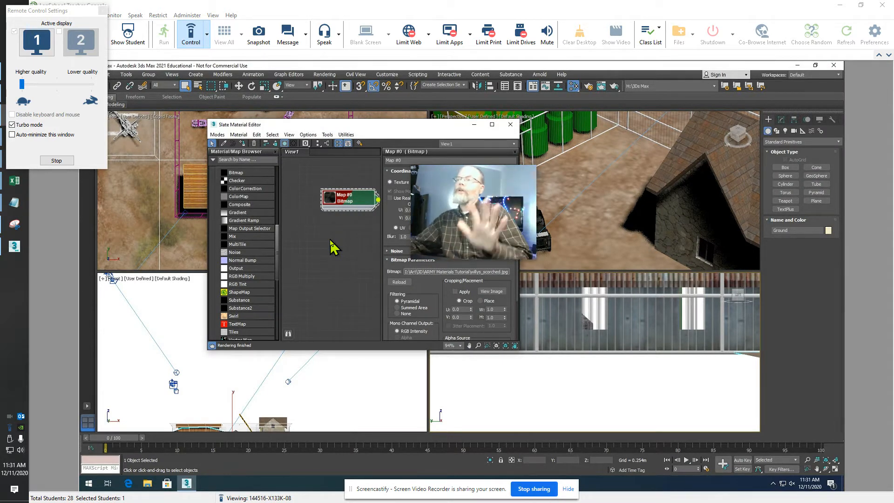
mouse_move(488, 219)
drag(488, 219, 670, 243)
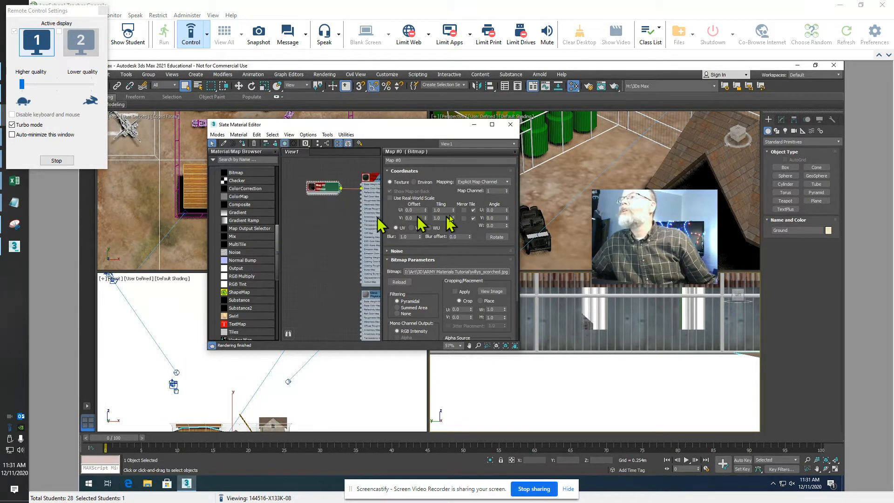
scroll(336, 179, down, 2)
scroll(291, 185, up, 3)
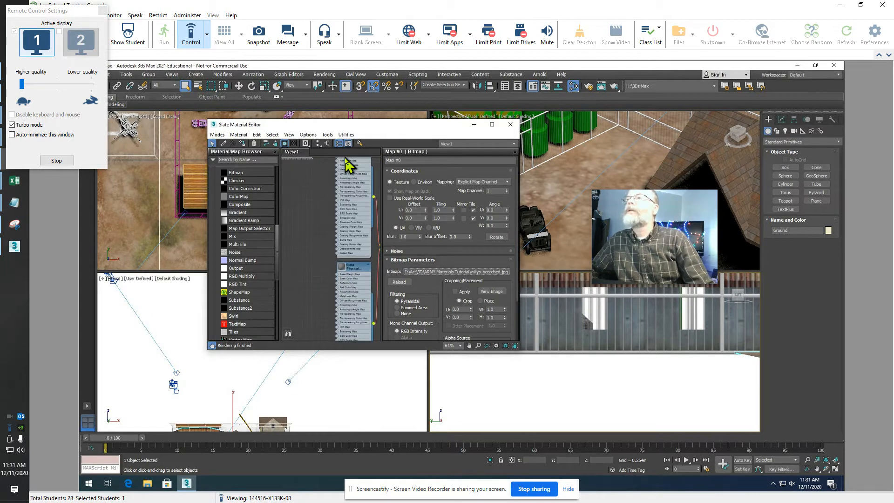
double_click(350, 267)
drag(665, 224, 627, 235)
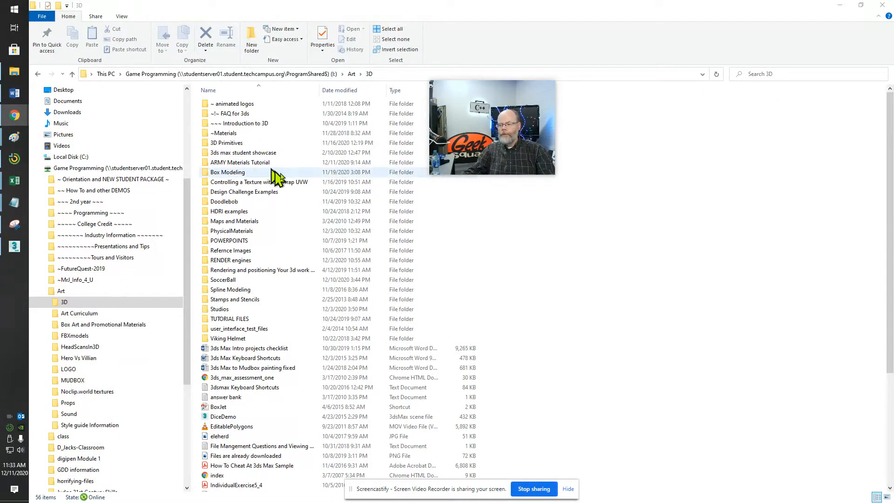
Show the 3D folder's full path in File Explorer and open its ARMY Materials Tutorial subfolder.
mouse_move(444, 150)
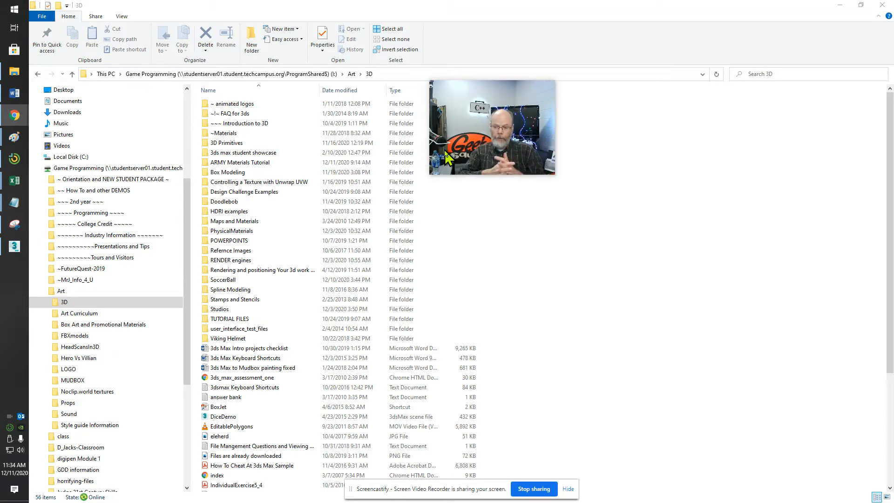
drag(539, 116, 275, 114)
click(407, 74)
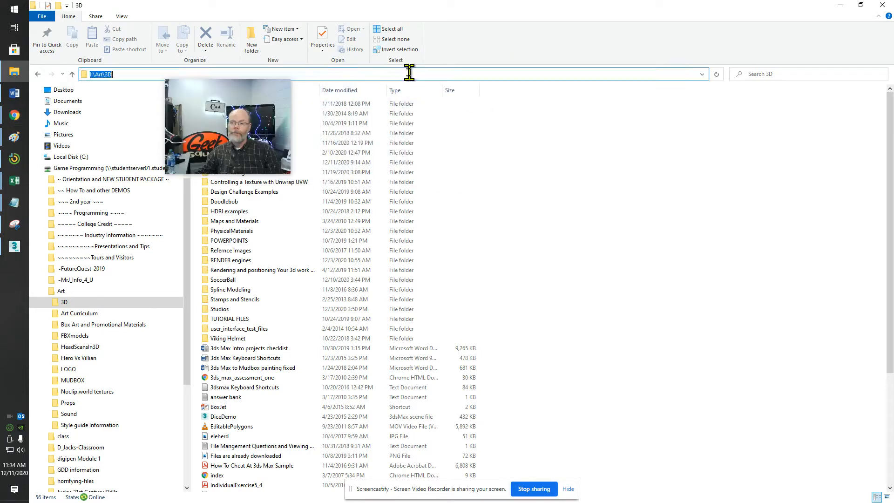
drag(255, 127, 156, 132)
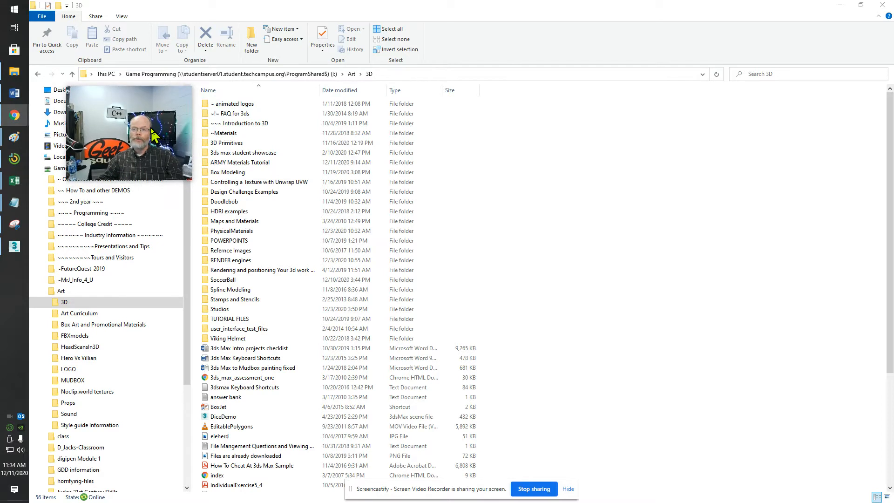
click(405, 73)
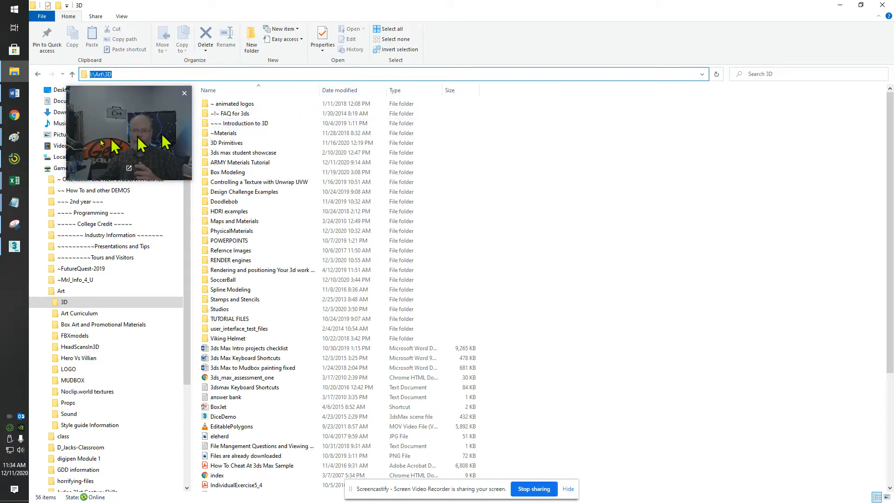
drag(139, 159, 259, 244)
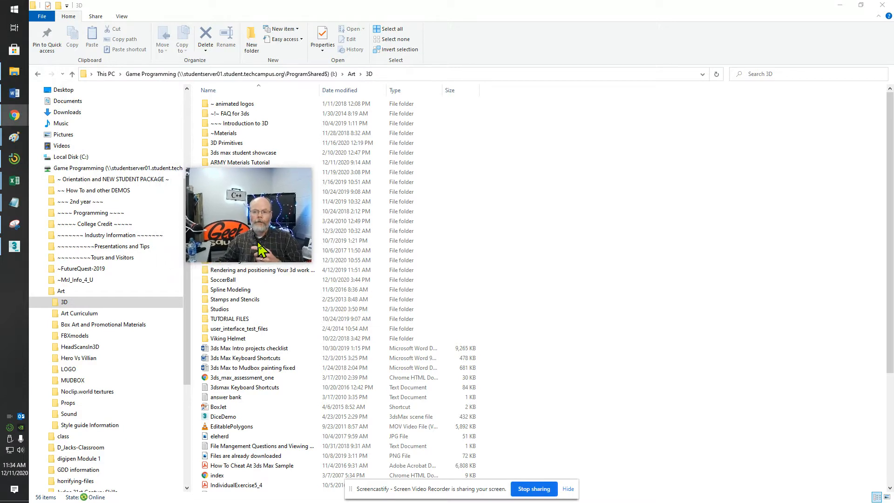
double_click(246, 172)
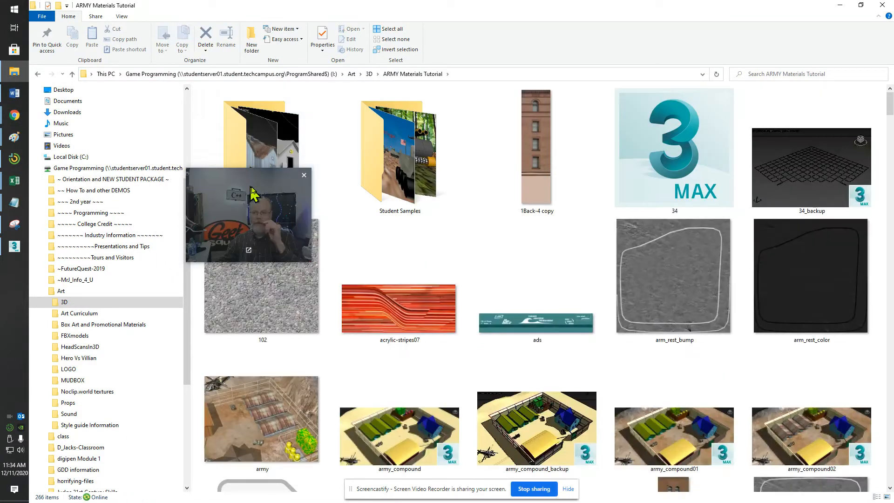
drag(255, 192, 307, 186)
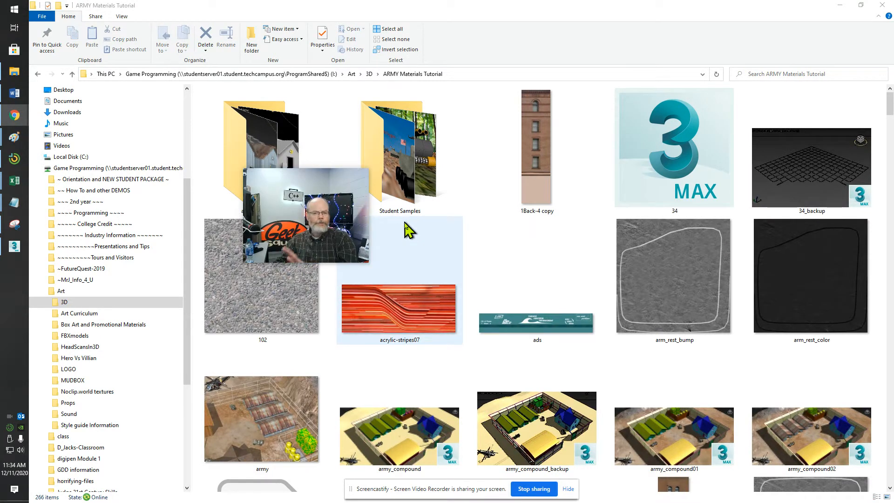
Jump to the files starting with "w" and compare the willys and willys_scorched texture thumbnails.
click(480, 237)
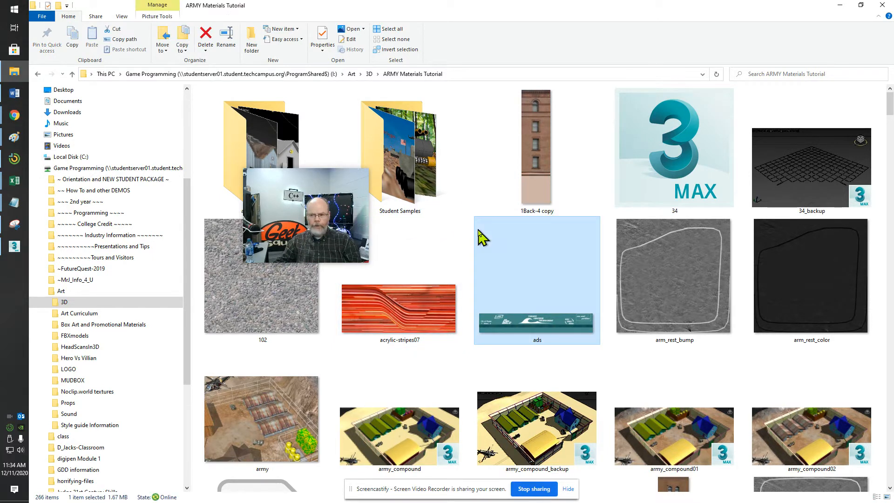
key(w)
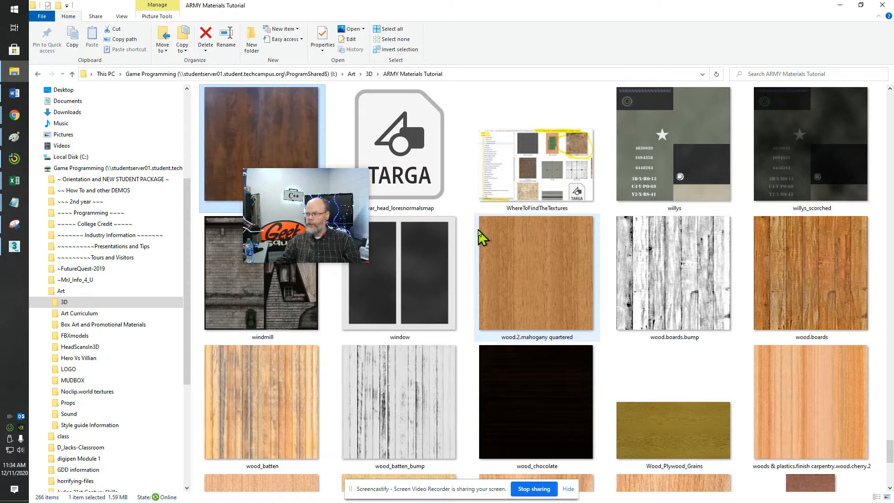
drag(356, 238, 790, 286)
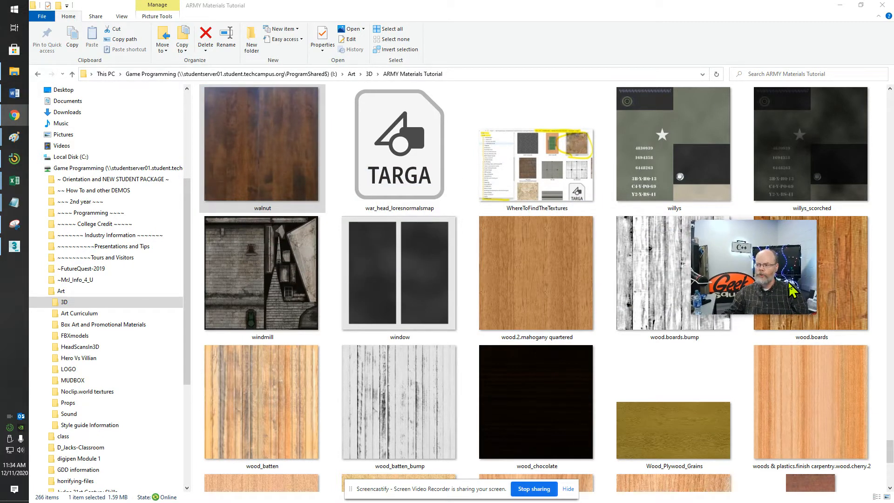
mouse_move(790, 287)
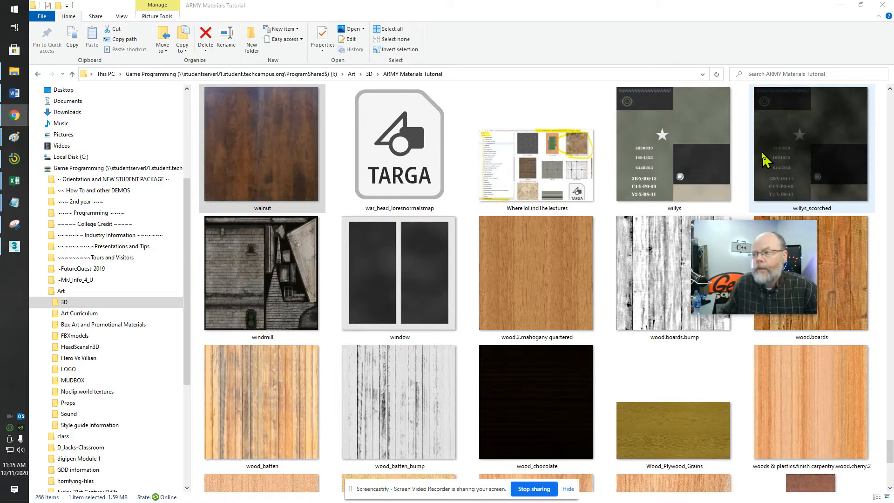
Minimize File Explorer, switch to 3ds Max, and close the rendered frame, Arnold message, Render Setup, and Environment and Effects windows.
click(839, 5)
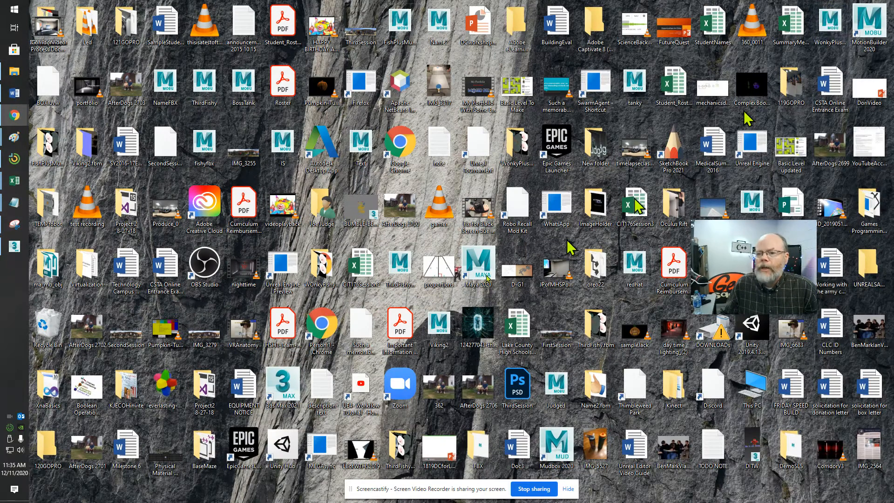
click(14, 247)
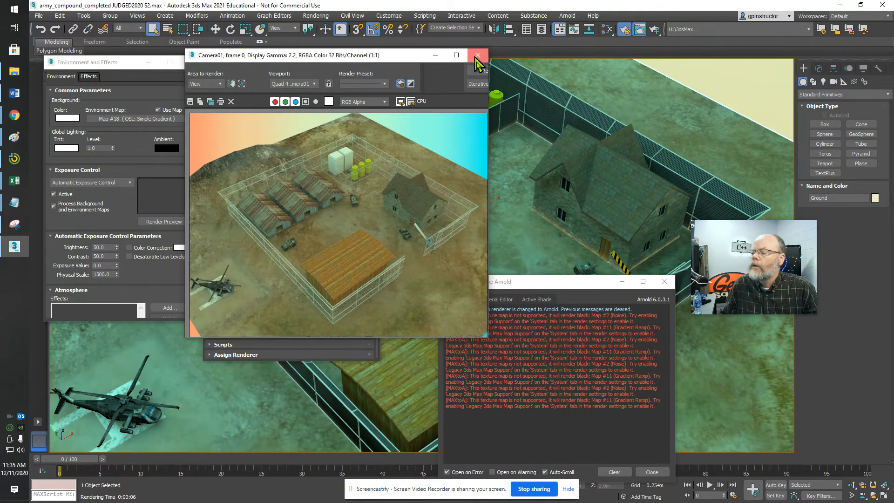
click(477, 57)
click(664, 281)
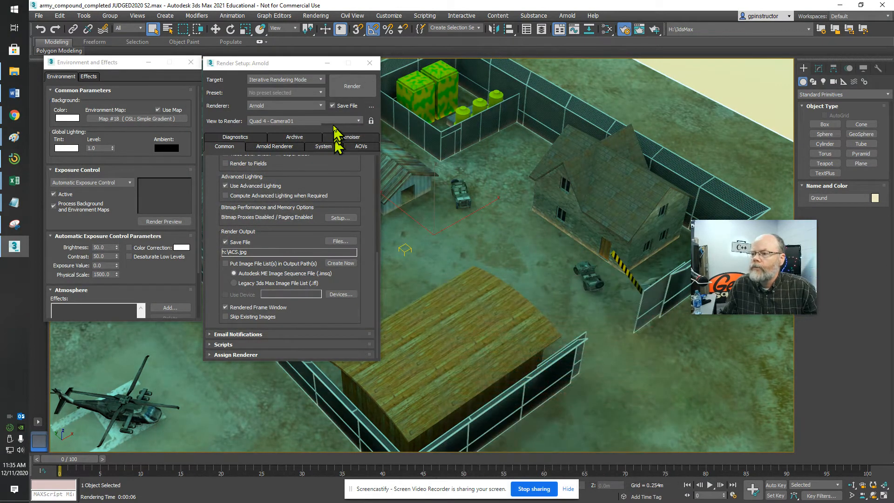
click(370, 63)
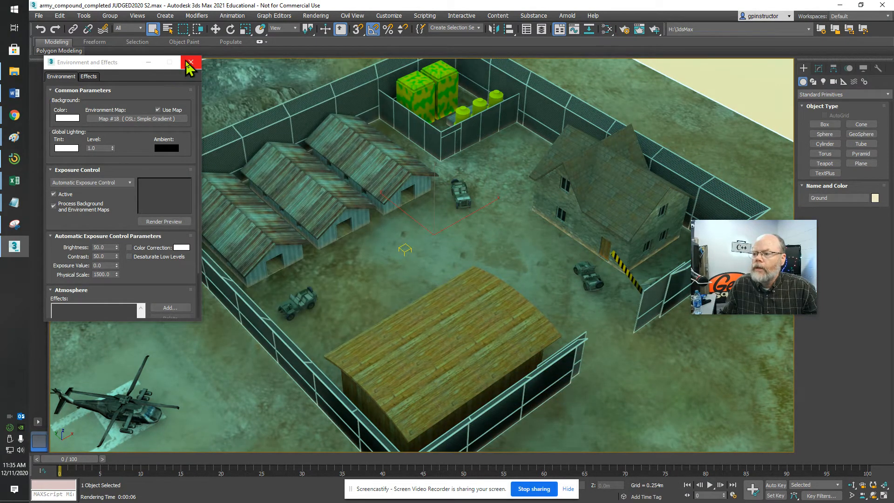
click(190, 63)
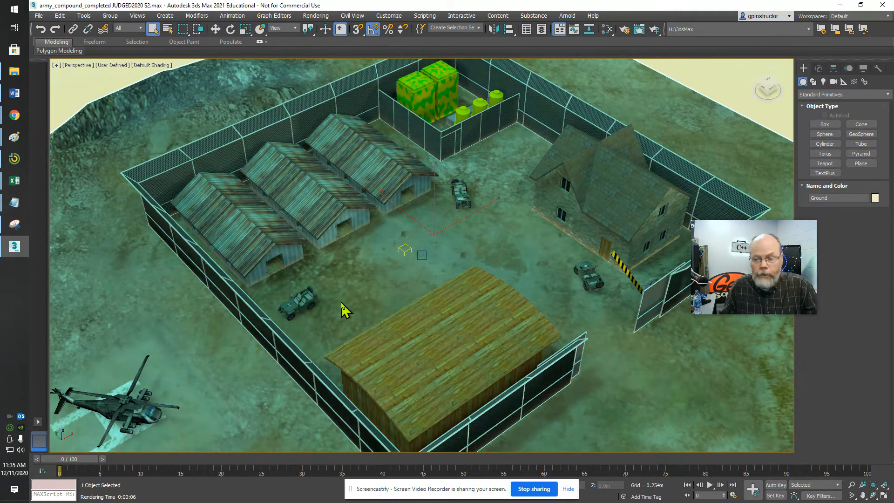
Select the jeep beside the barracks and drag out a clone of it along its X axis.
key(p)
scroll(340, 284, up, 5)
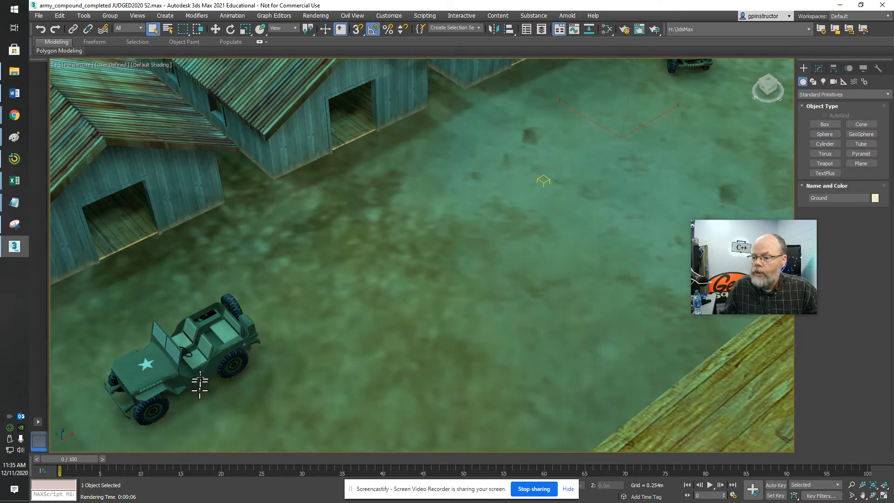
click(201, 371)
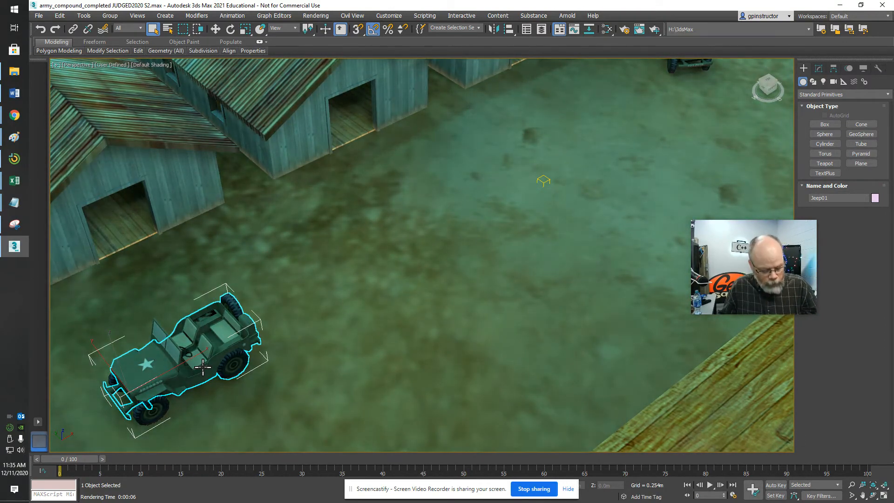
key(w)
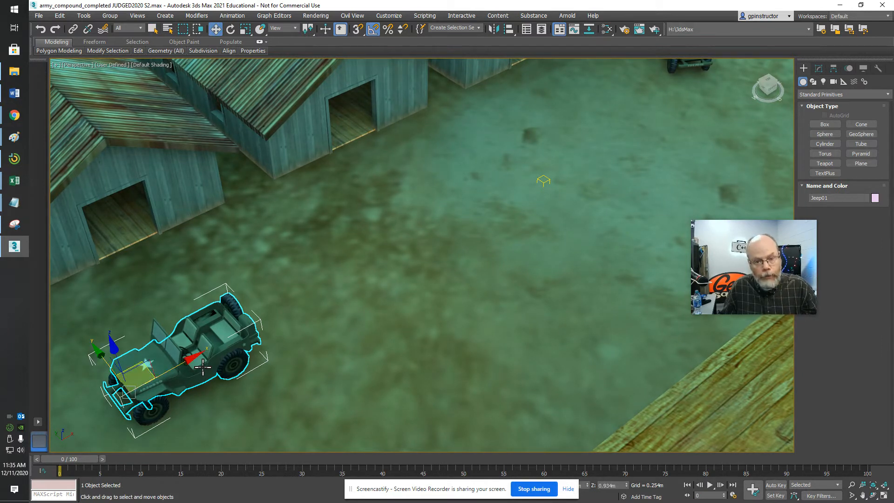
click(726, 278)
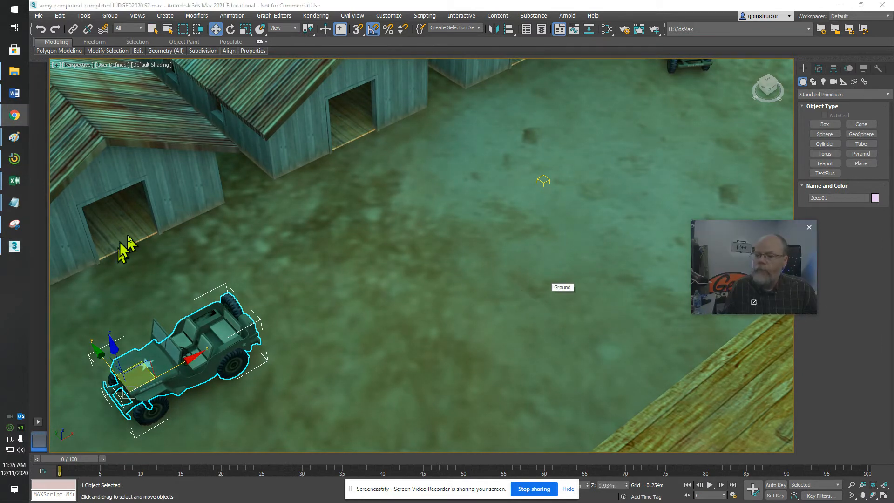
drag(736, 279, 188, 236)
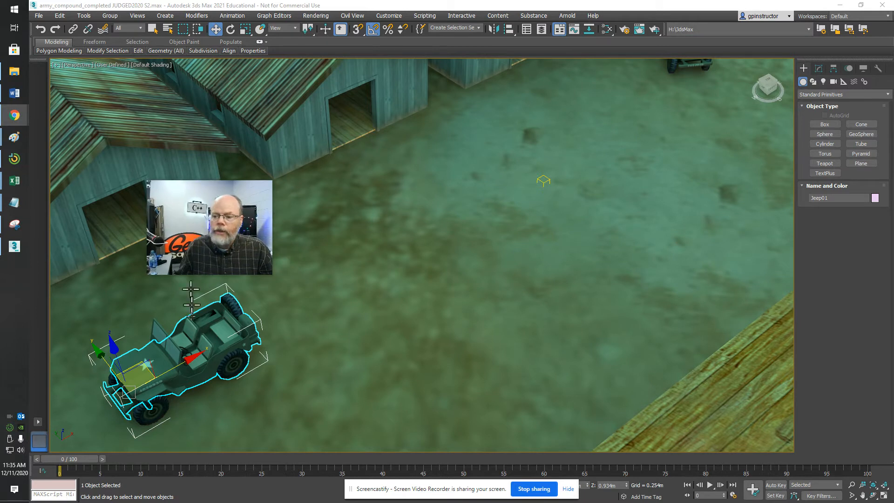
mouse_move(186, 360)
shift+mouse_down()
mouse_move(256, 320)
mouse_move(357, 285)
shift+mouse_up()
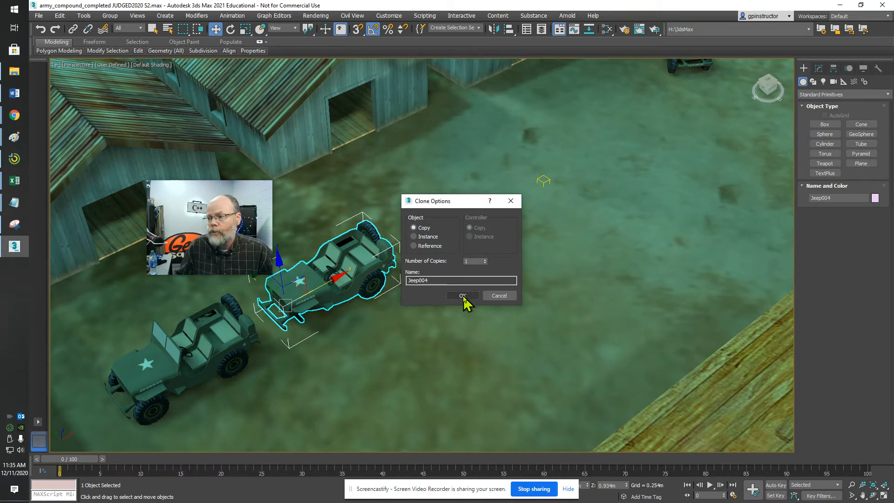
Create the clone as a single copy named Junked and slide it along X closer to the original jeep.
drag(449, 280, 340, 280)
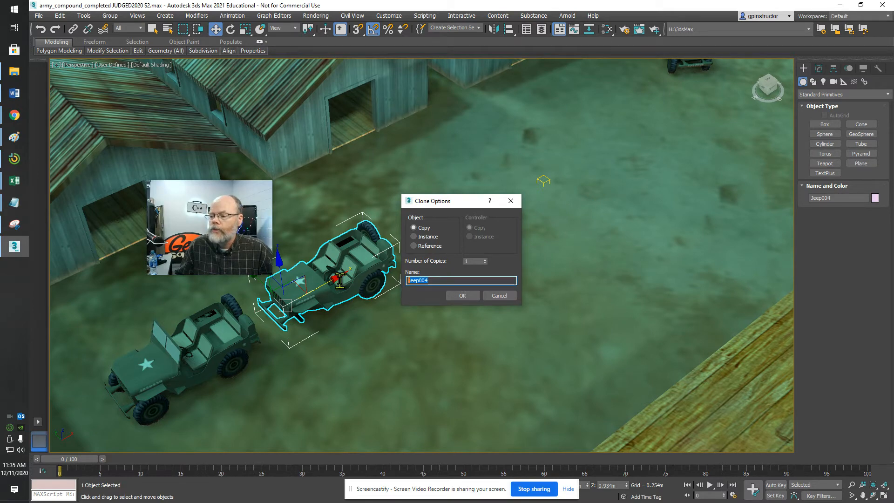
text(Junke)
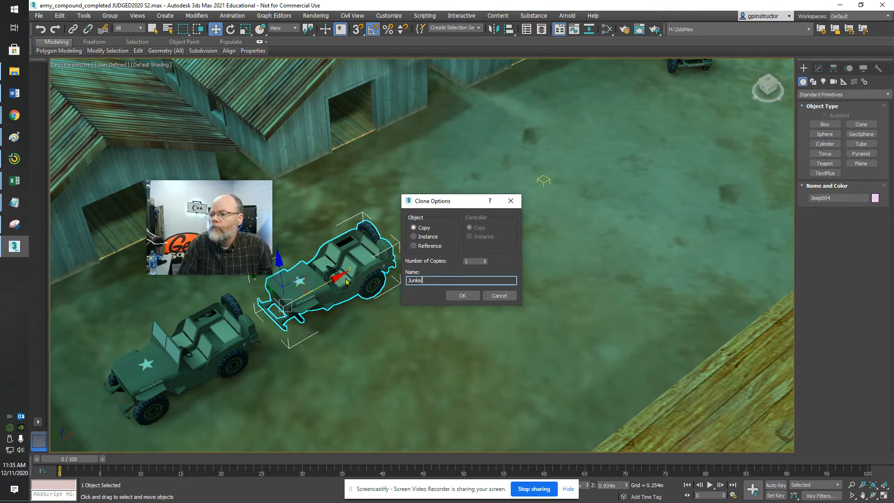
text(d)
key(Return)
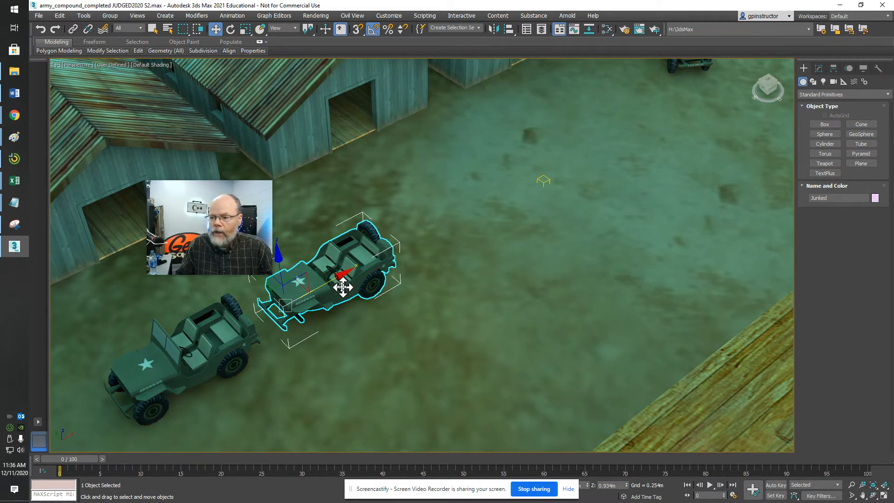
drag(335, 278, 315, 288)
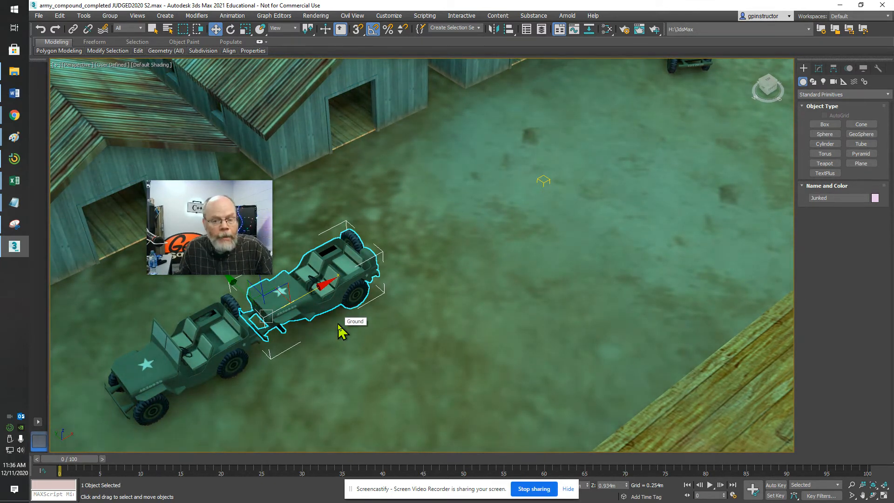
Open the Slate Material Editor, move it clear of the jeeps, and browse down to the Scene Materials.
key(m)
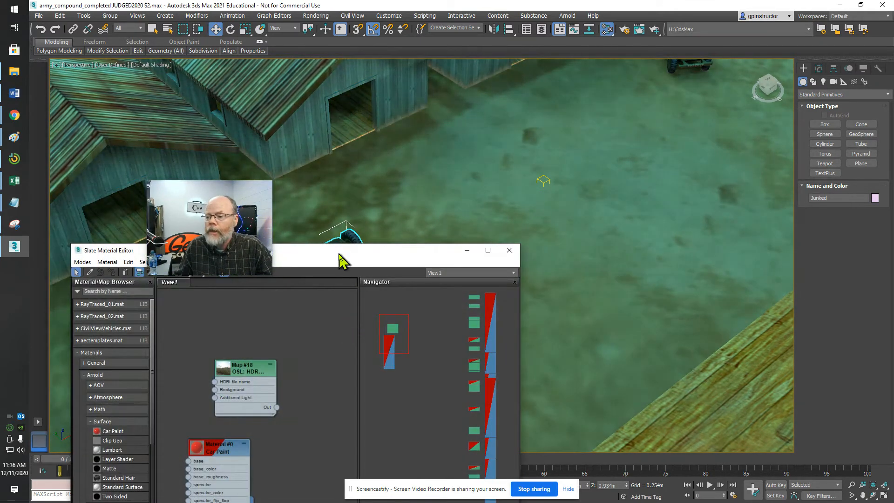
drag(339, 258, 591, 92)
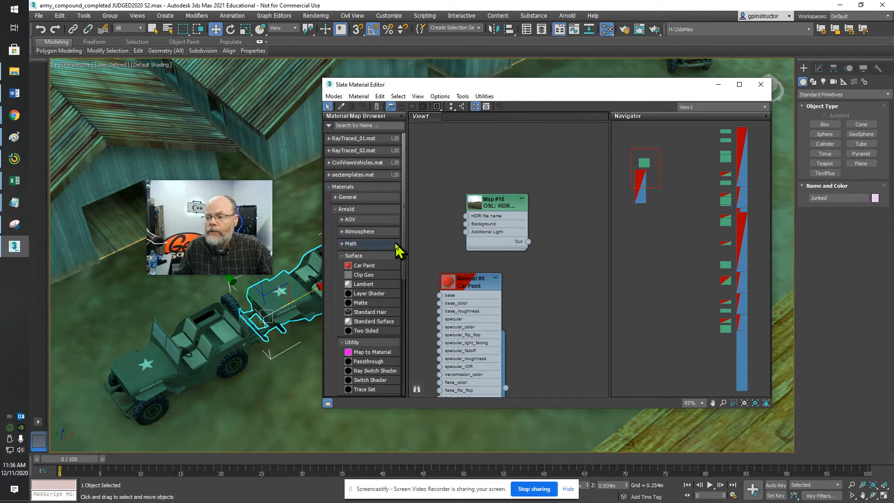
drag(201, 235, 260, 371)
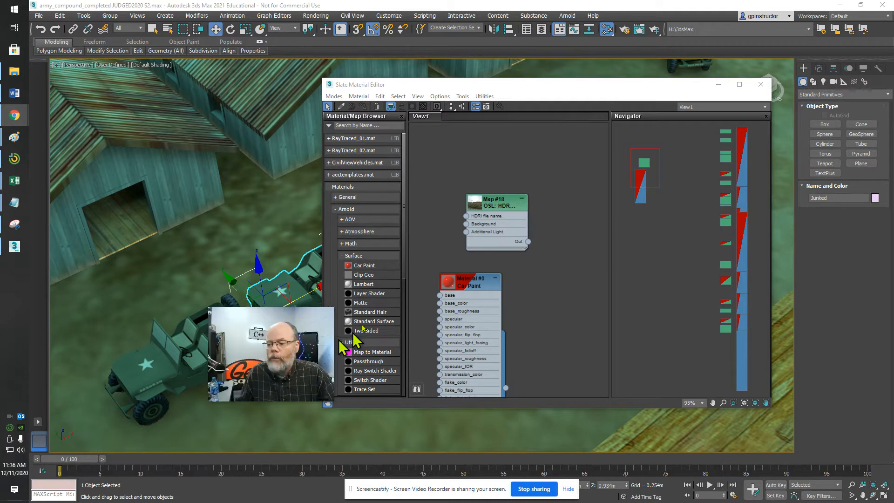
drag(402, 252, 403, 383)
drag(295, 338, 271, 336)
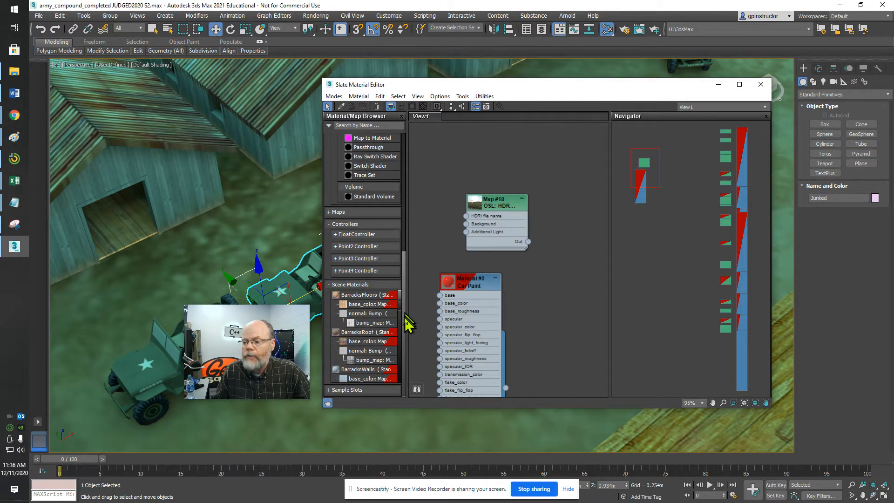
scroll(405, 308, up, 3)
scroll(406, 308, down, 3)
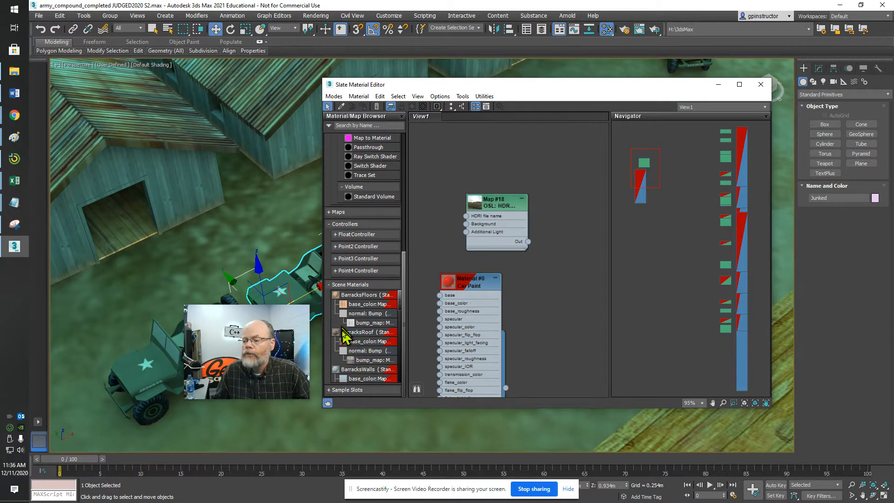
Search the materials for "jeep" and place the Jeep Multi/Sub-Object material in View1 as a copy.
click(374, 125)
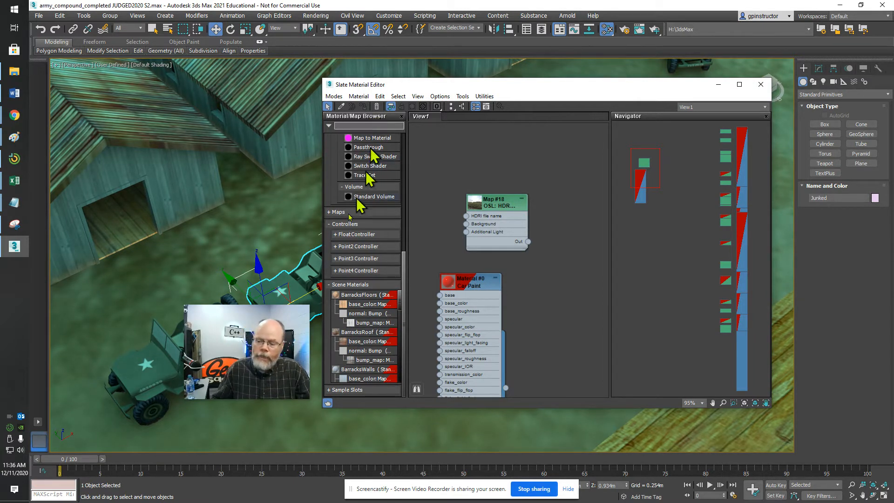
drag(247, 369, 264, 143)
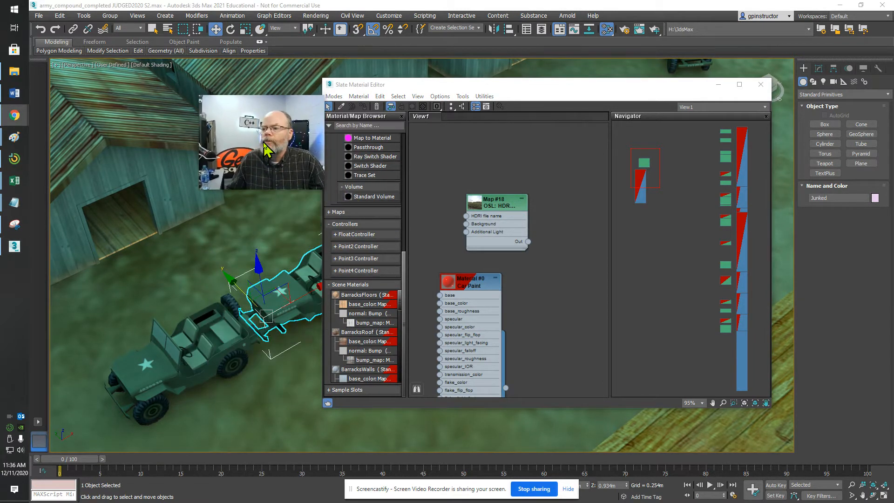
click(348, 126)
text(jeep)
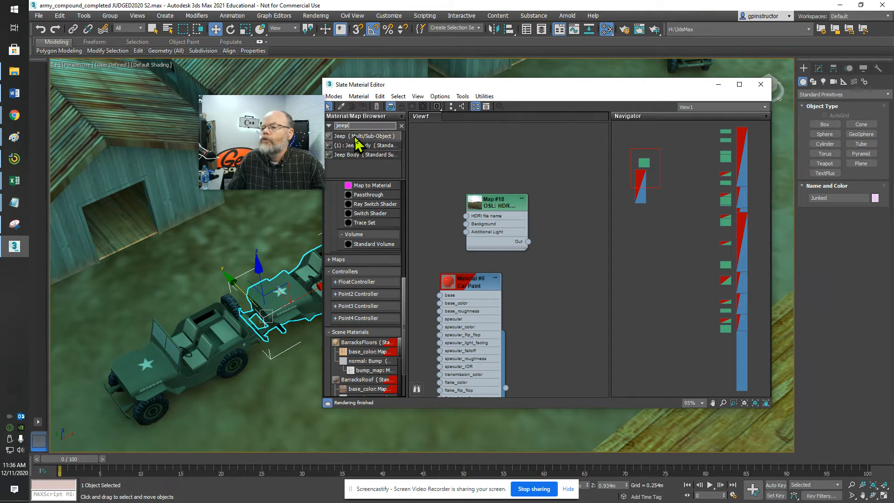
drag(356, 136, 512, 209)
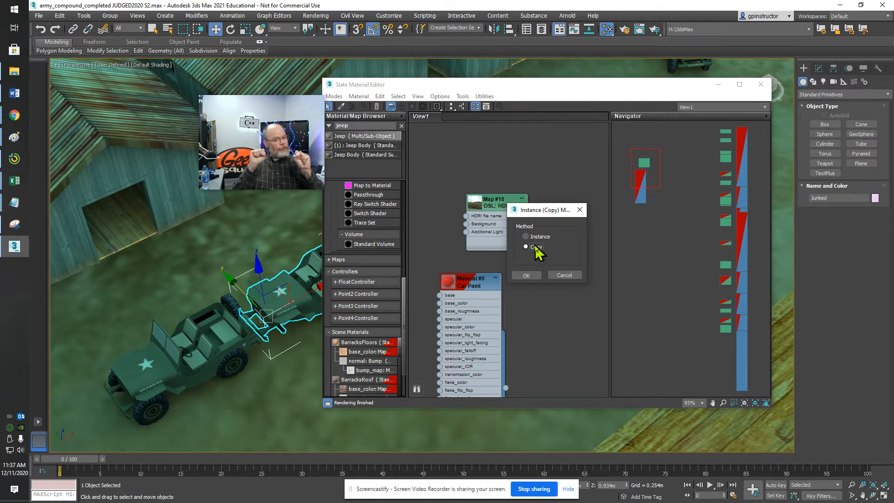
click(527, 276)
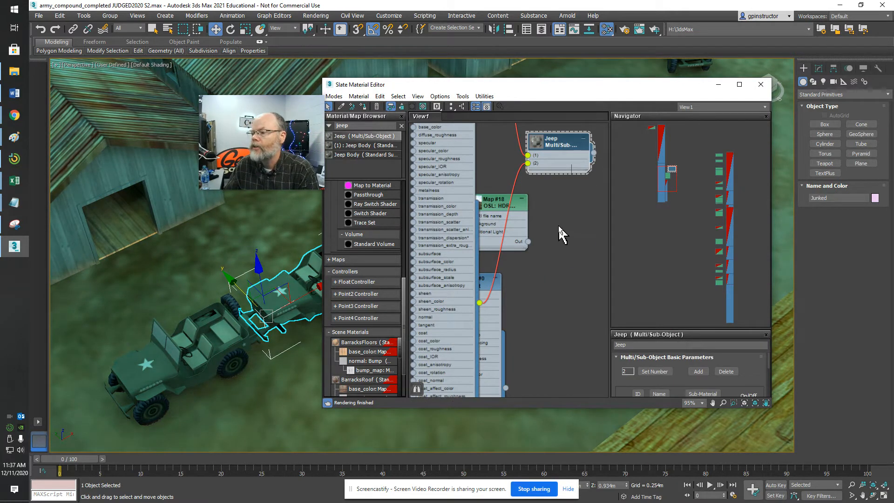
Open the parameters of the bitmap node feeding the Jeep Body's base_color in the copied material.
middle_drag(559, 221, 593, 321)
mouse_move(551, 176)
middle_down()
mouse_move(551, 280)
mouse_move(599, 309)
mouse_move(541, 428)
middle_up()
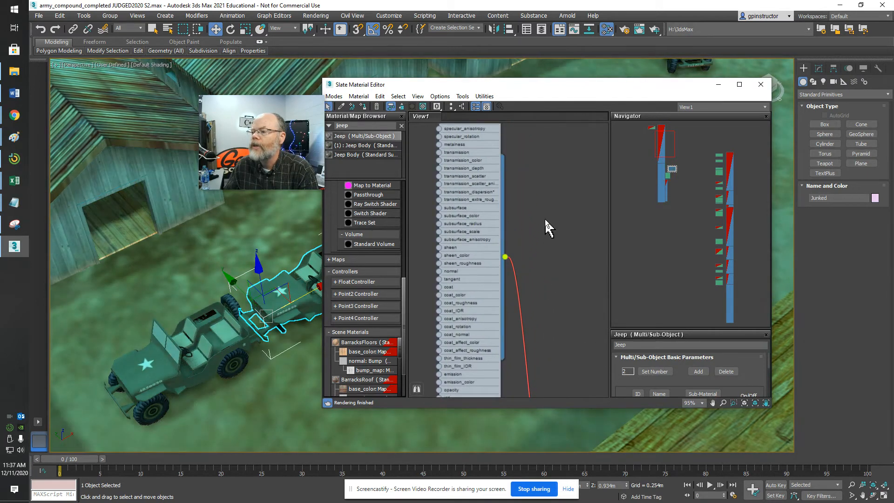
middle_drag(545, 226, 535, 343)
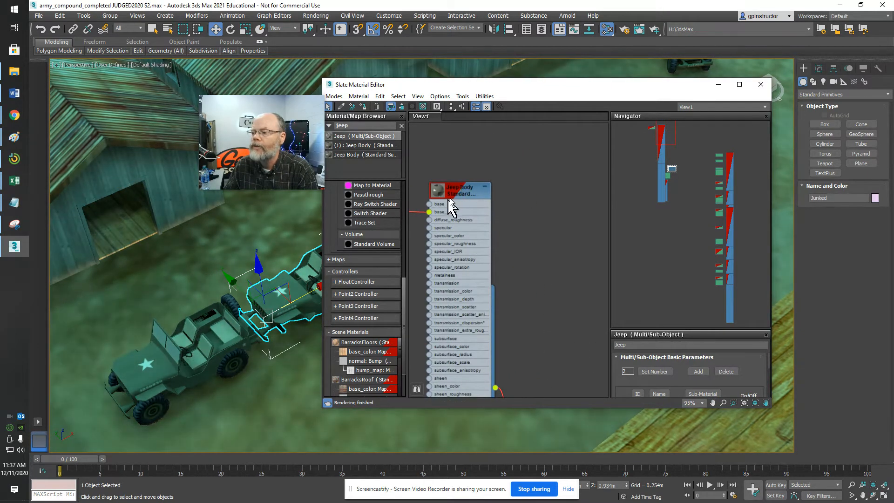
middle_drag(504, 233, 613, 222)
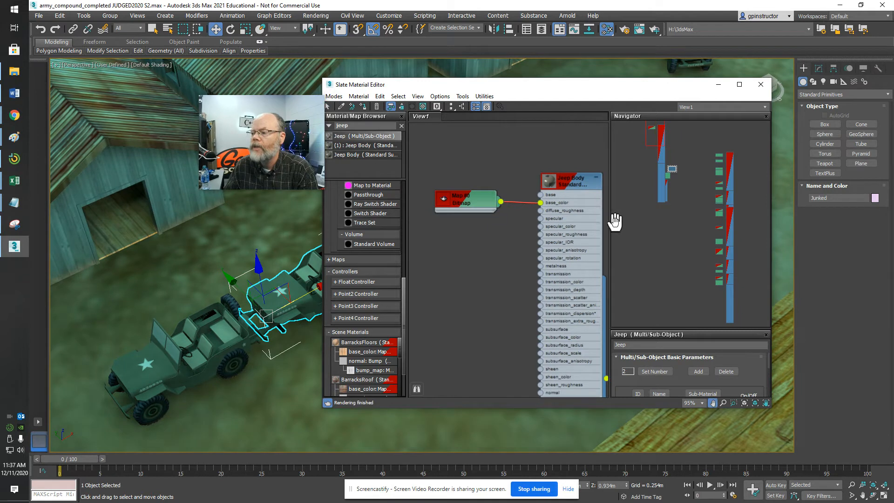
double_click(455, 199)
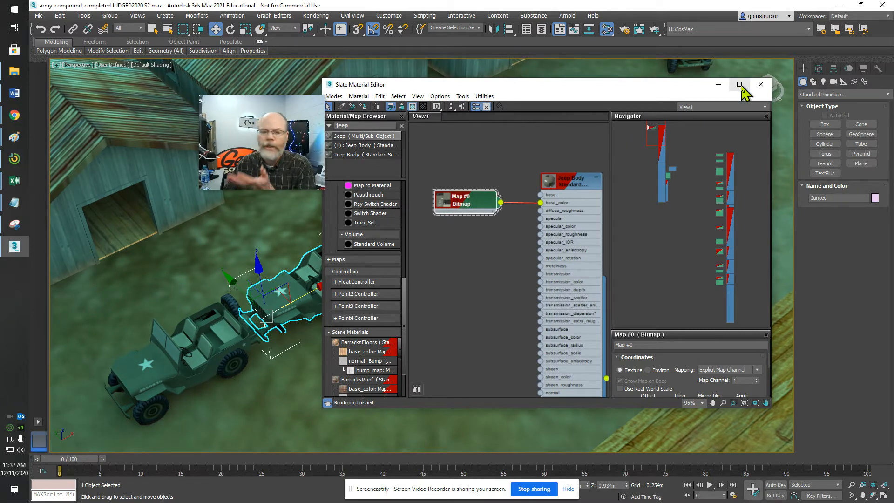
Maximize the Slate Material Editor and frame the Jeep Body's base_color bitmap node with its parameters unobstructed.
click(740, 85)
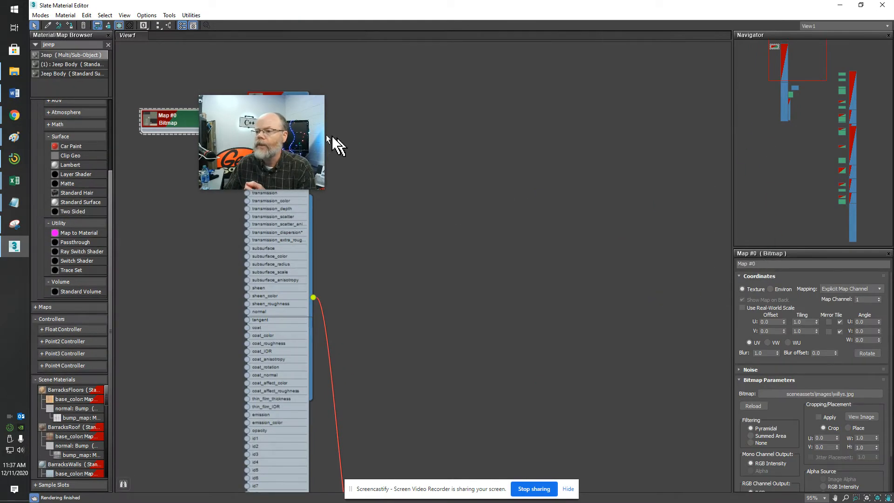
drag(298, 156, 679, 309)
scroll(486, 231, up, 3)
middle_drag(331, 177, 703, 373)
middle_drag(427, 326, 635, 270)
mouse_move(641, 290)
mouse_down()
mouse_move(613, 293)
mouse_move(643, 294)
mouse_move(629, 298)
mouse_up()
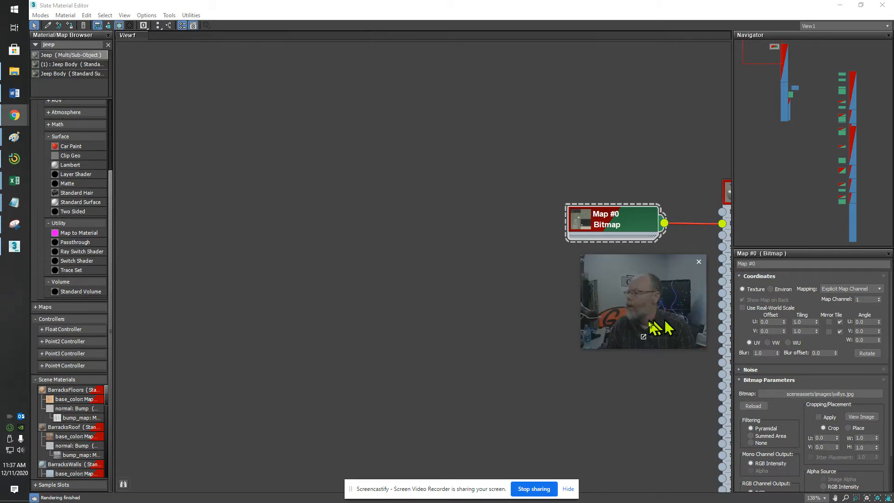
drag(678, 340, 691, 431)
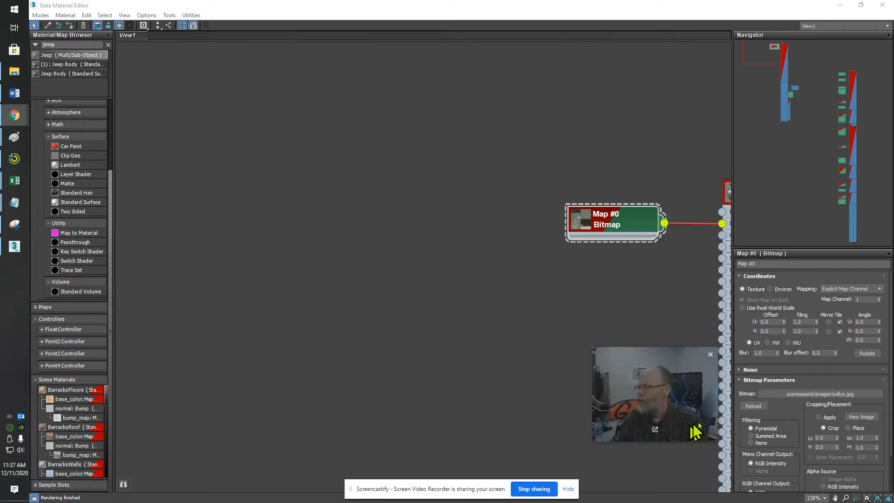
Replace the Jeep Body's base_color bitmap with willys_scorched.jpg from the sceneassets images folder.
click(813, 397)
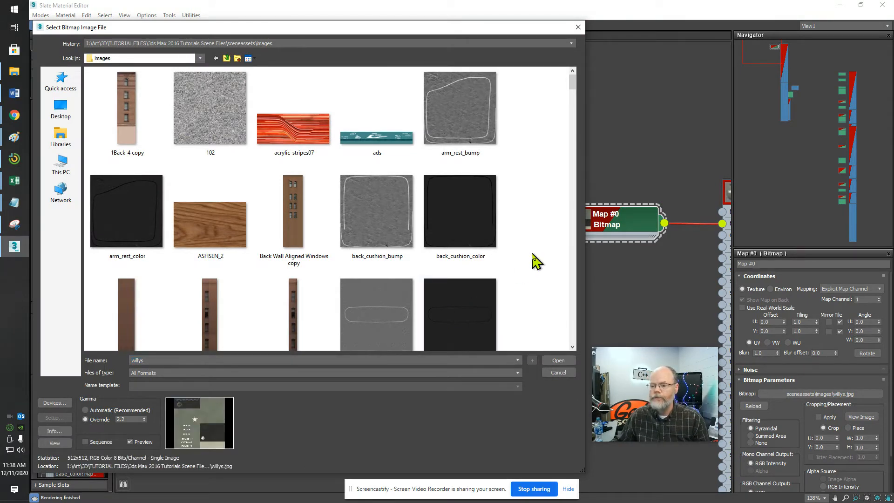
drag(637, 369, 379, 406)
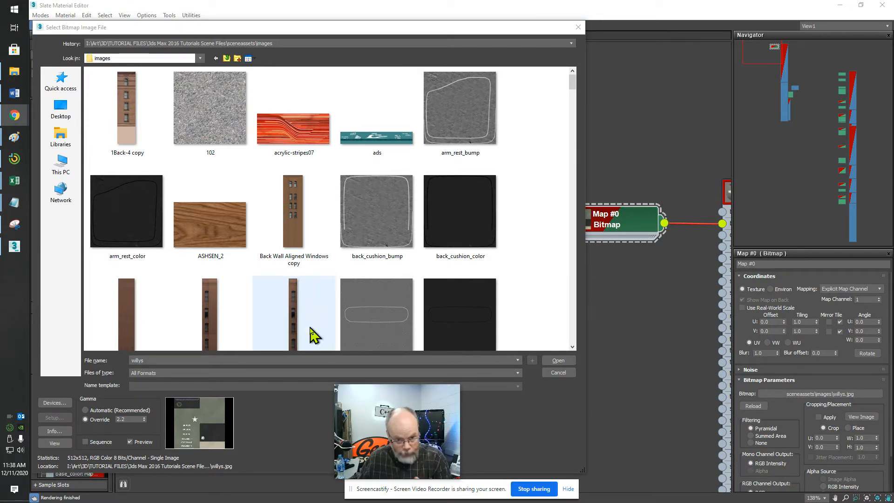
scroll(535, 244, down, 5)
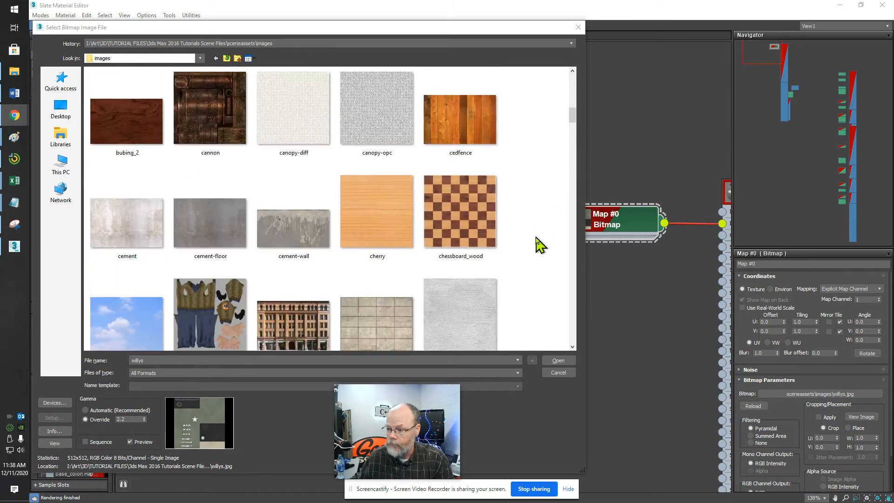
scroll(537, 244, down, 10)
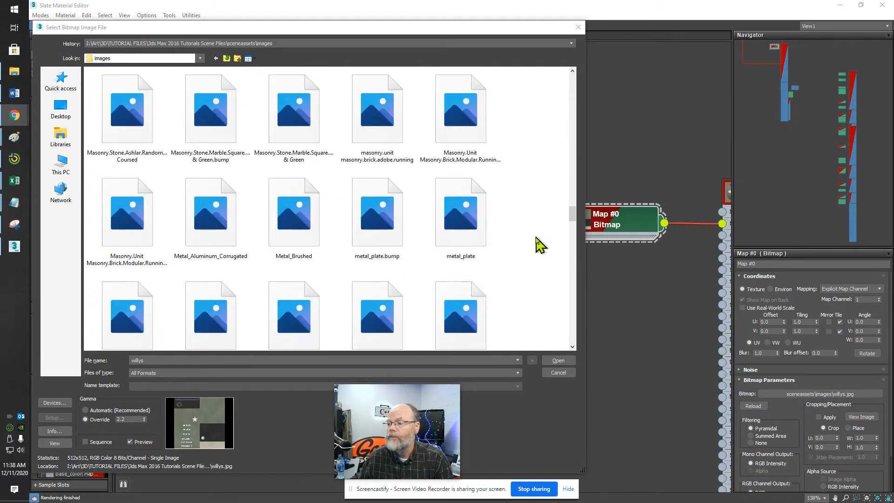
scroll(535, 244, down, 10)
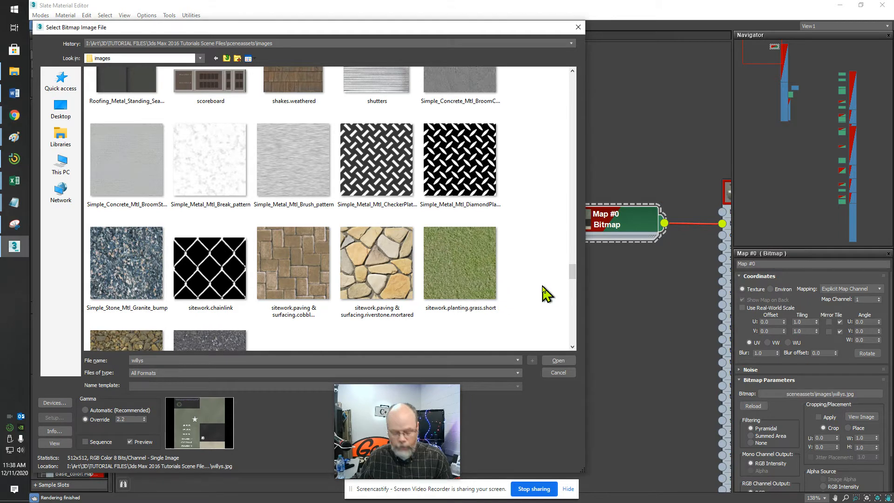
key(w)
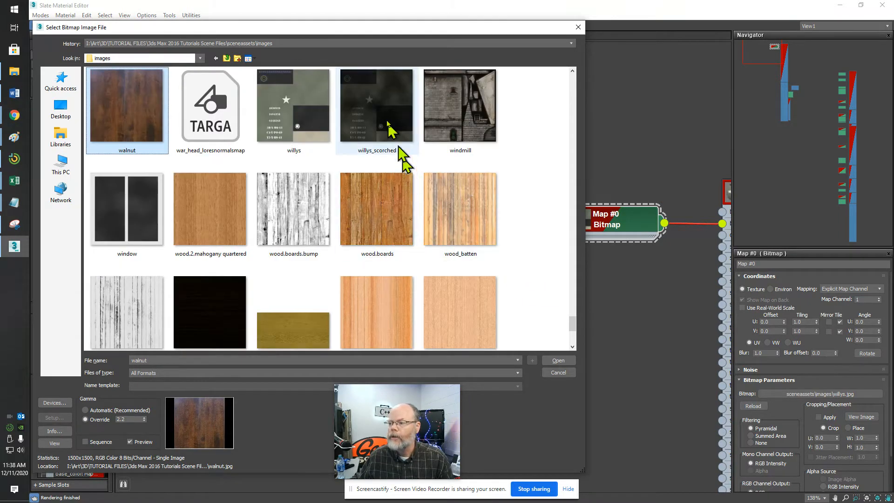
click(382, 88)
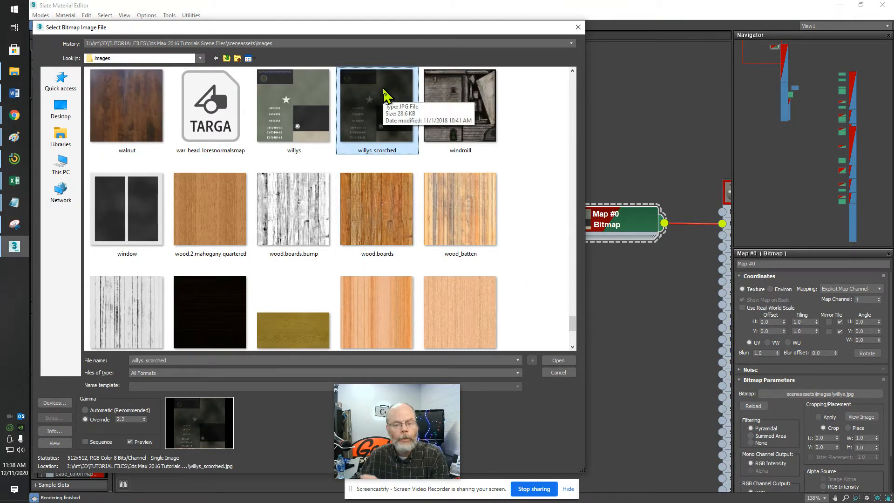
click(559, 361)
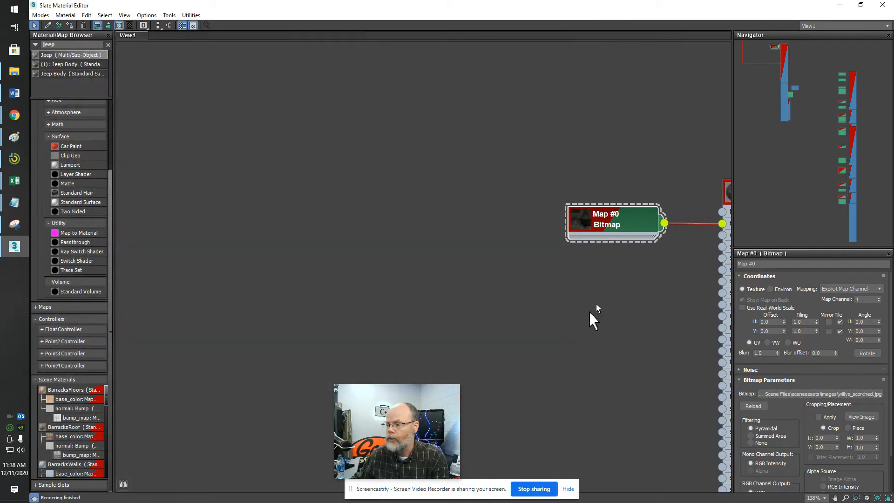
middle_drag(612, 287, 295, 260)
scroll(295, 259, up, 1)
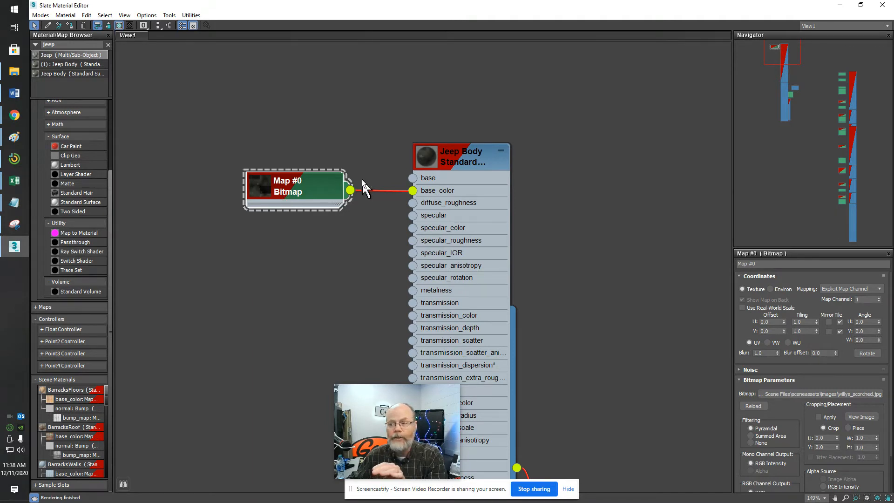
drag(401, 424, 93, 70)
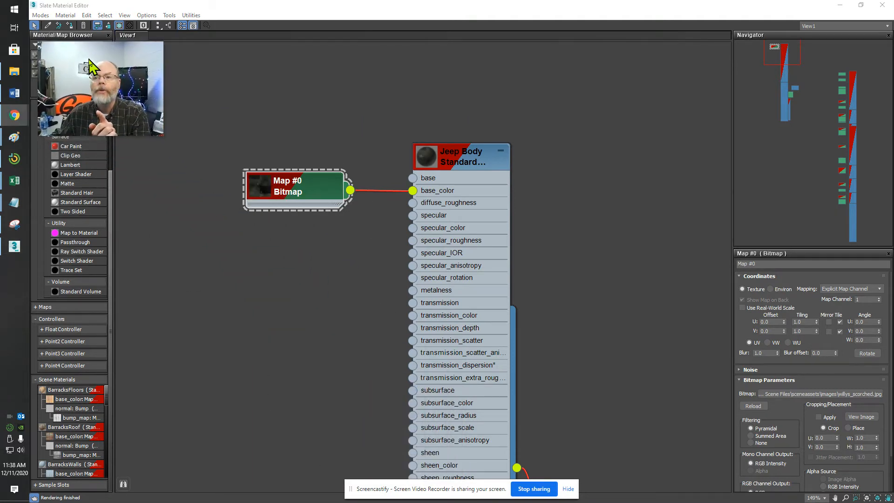
click(70, 26)
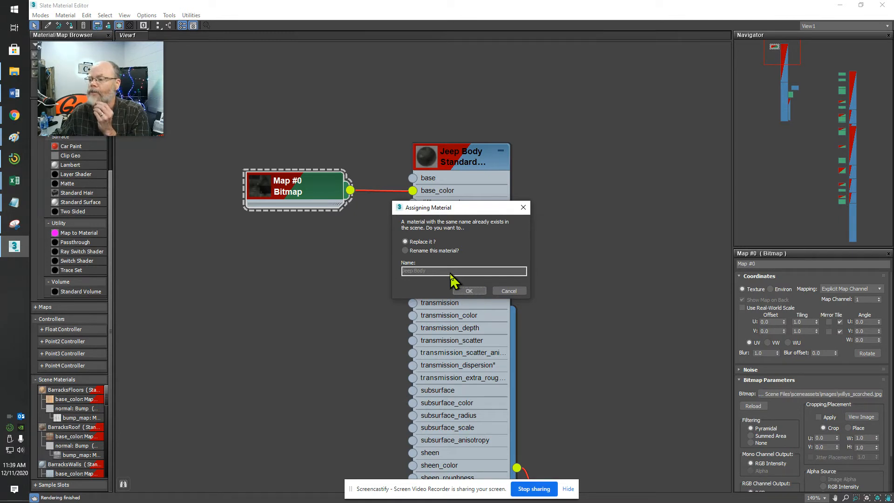
click(509, 291)
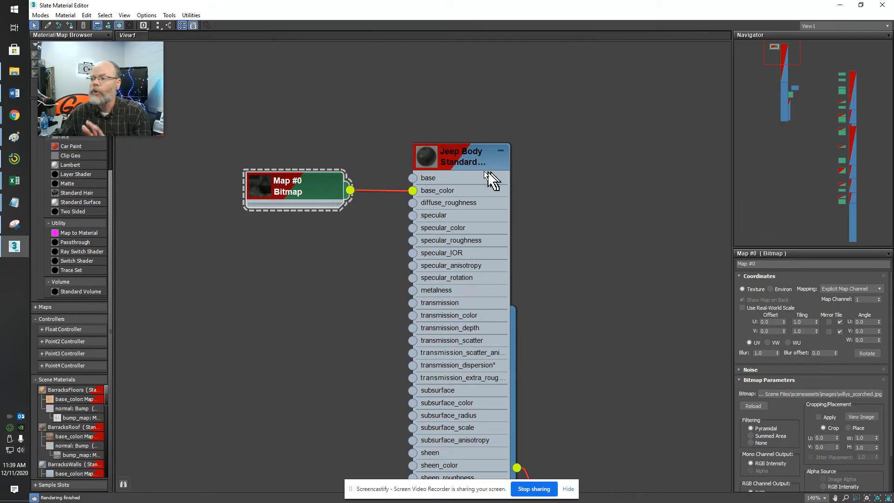
Open the parameters of the copied Jeep Multi/Sub-Object material to examine its sub-materials.
middle_drag(636, 269, 407, 120)
middle_drag(515, 289, 532, 190)
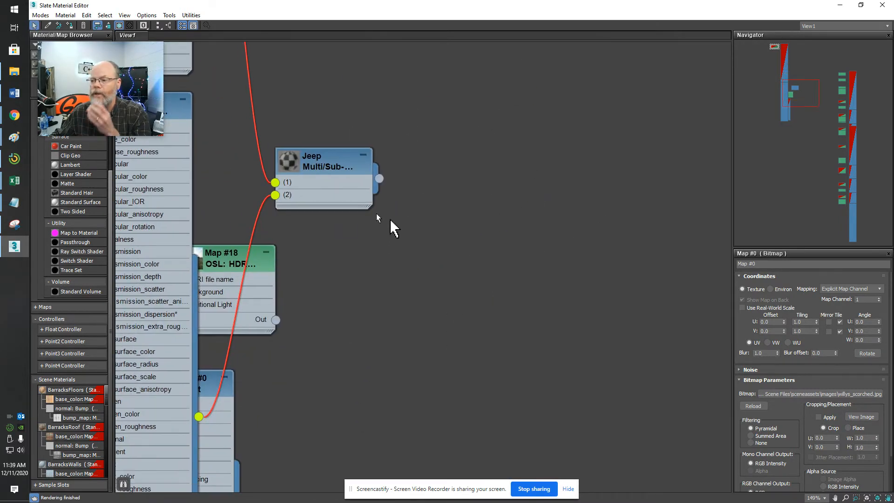
double_click(337, 167)
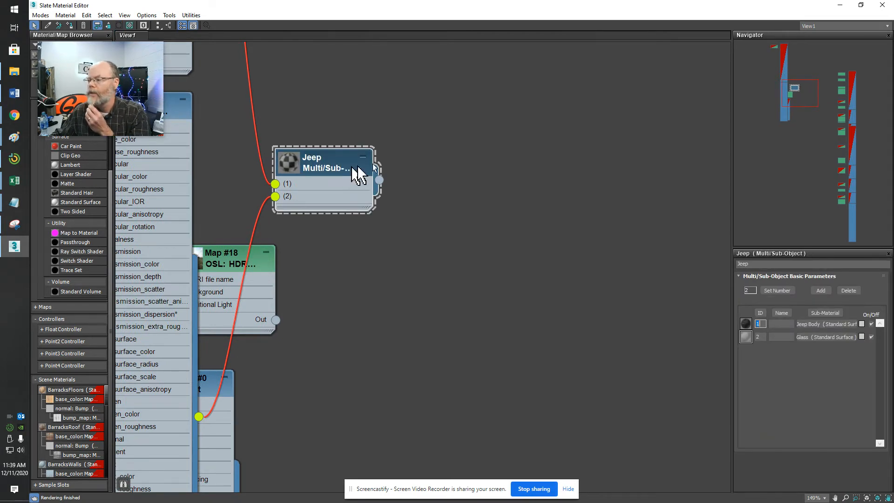
Rename the Jeep Body sub-material feeding the copied Jeep Multi/Sub-Object material as JeepJunked.
middle_drag(420, 159, 544, 312)
mouse_move(489, 120)
middle_down()
mouse_move(508, 151)
mouse_move(647, 214)
middle_up()
mouse_move(647, 164)
middle_down()
mouse_move(630, 286)
mouse_move(607, 345)
middle_up()
middle_drag(600, 253, 594, 278)
double_click(412, 105)
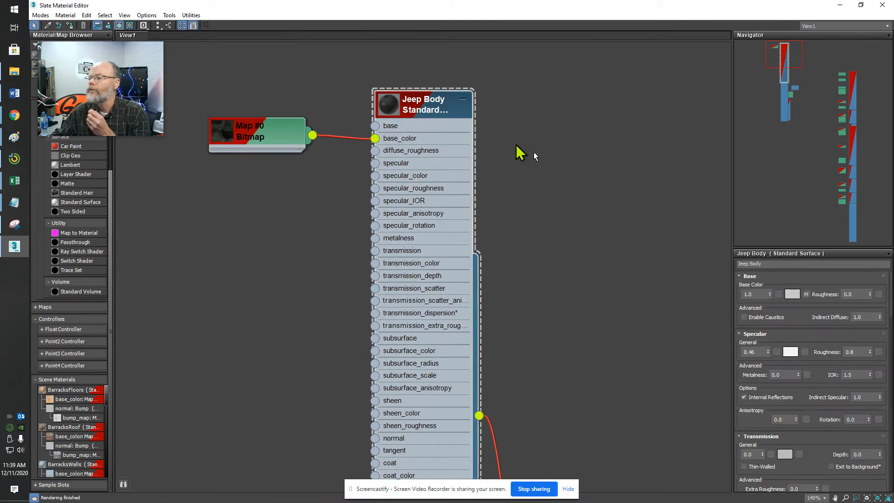
click(771, 263)
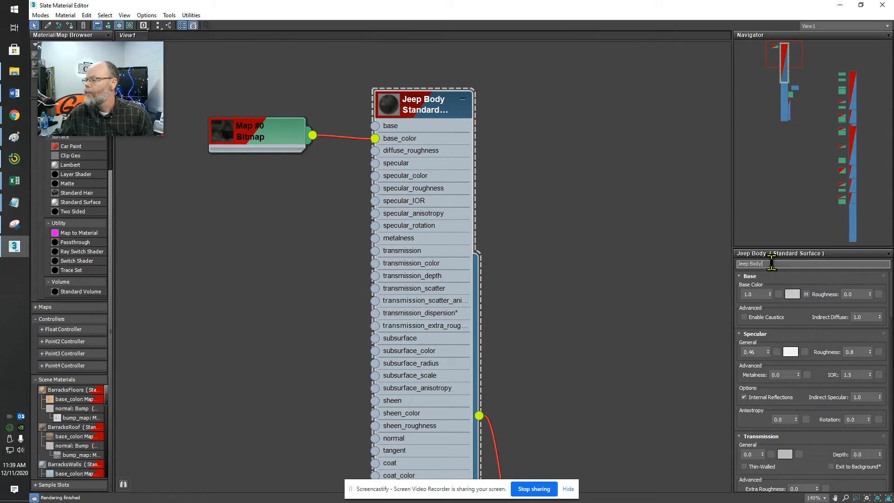
drag(777, 265, 638, 280)
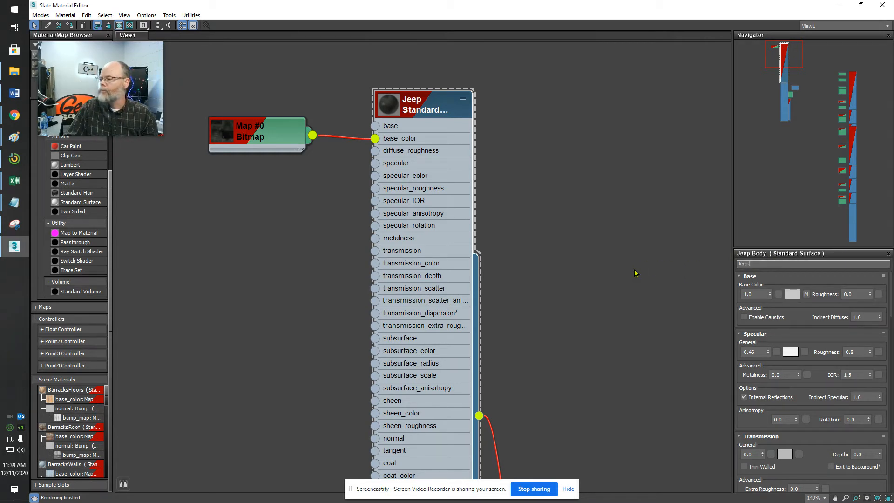
text(JeepJunked)
key(Return)
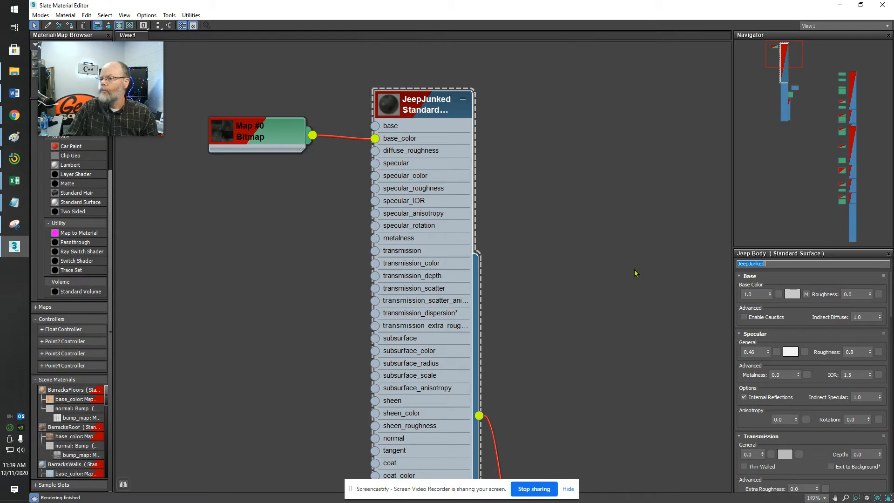
Assign the copied Jeep Multi/Sub-Object material to the selected Junked jeep, replacing the same-named scene material, and minimize the Slate Material Editor.
scroll(528, 217, down, 4)
middle_drag(585, 245, 360, 132)
middle_drag(373, 234, 282, 70)
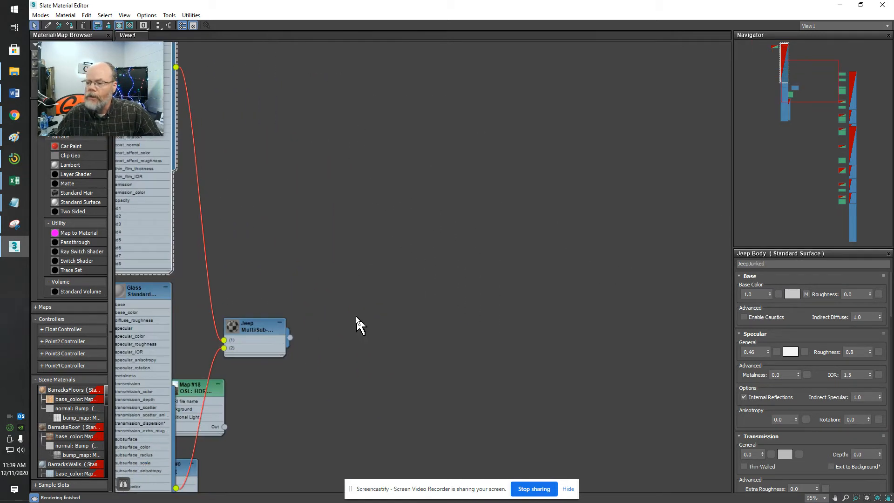
middle_drag(352, 298, 356, 209)
scroll(336, 252, up, 1)
double_click(264, 251)
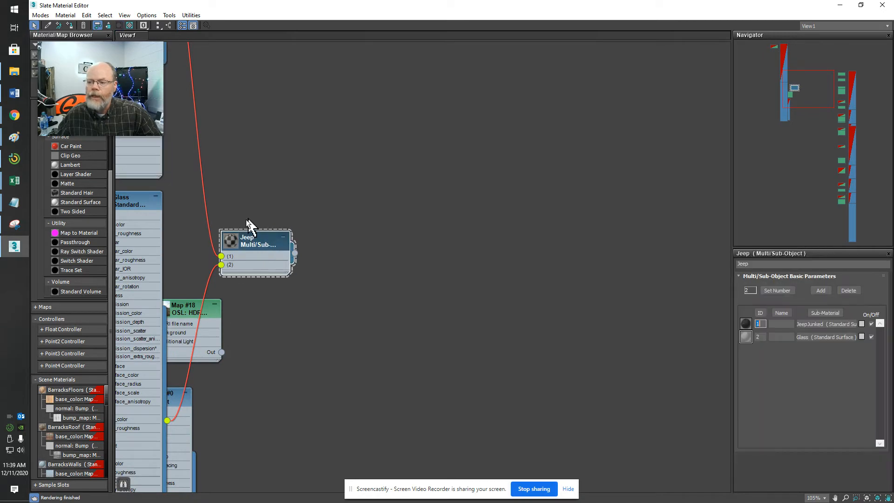
click(71, 25)
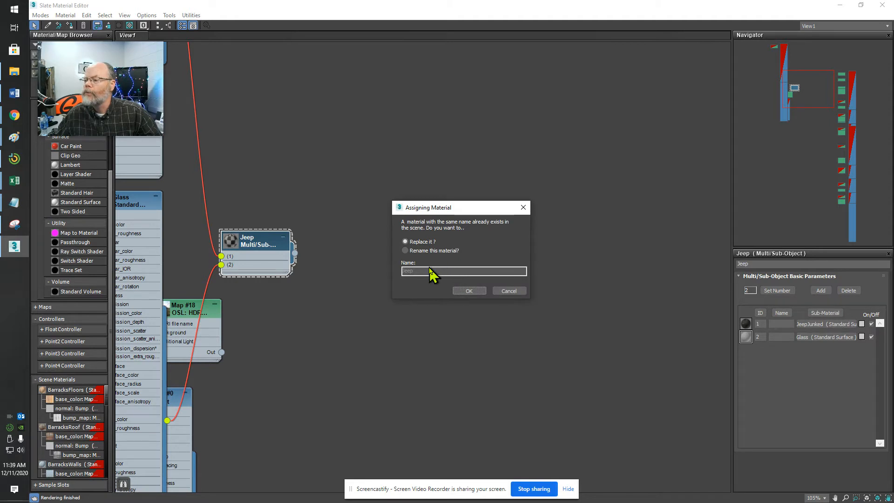
click(469, 291)
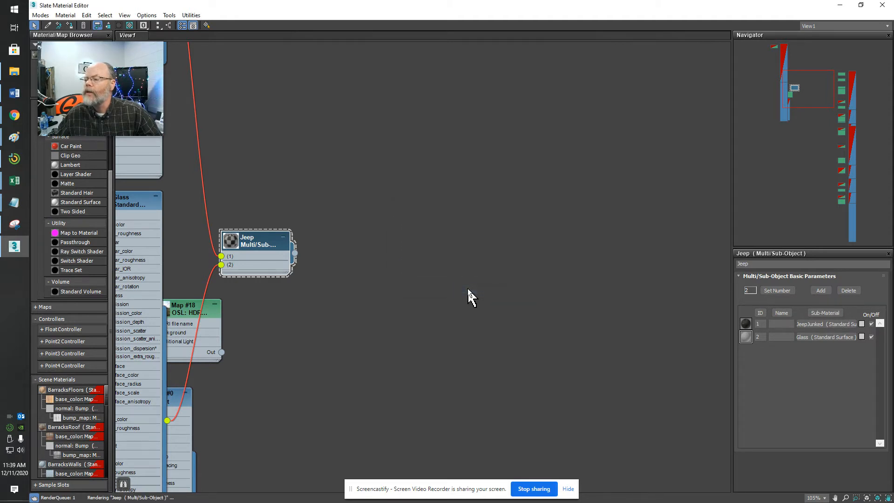
click(840, 6)
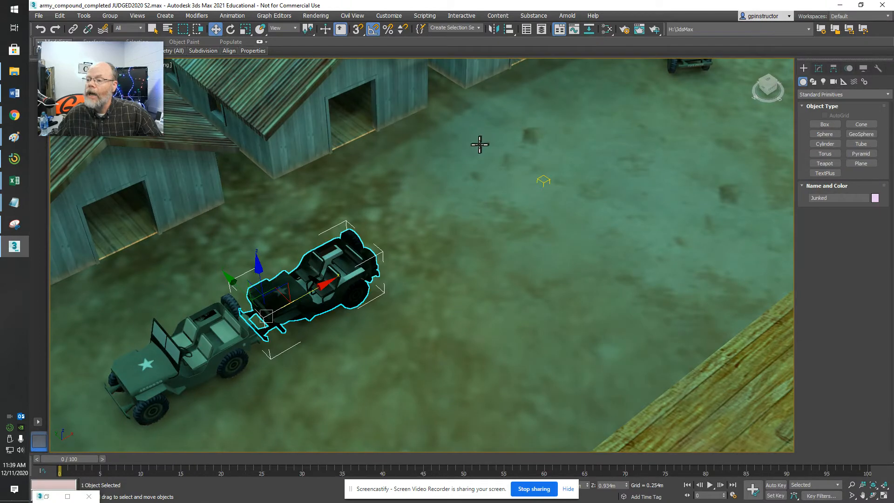
Frame the Junked jeep from the side and move it slightly along X toward the rear of the original jeep.
click(145, 118)
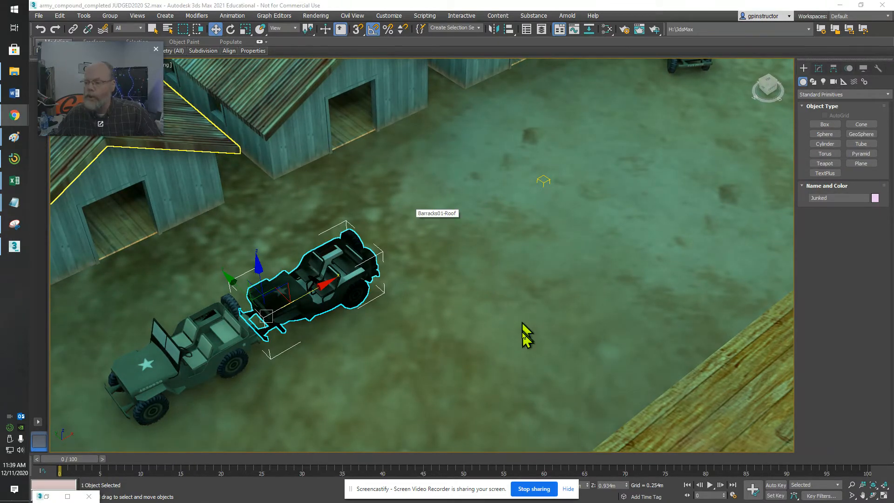
drag(95, 117, 824, 468)
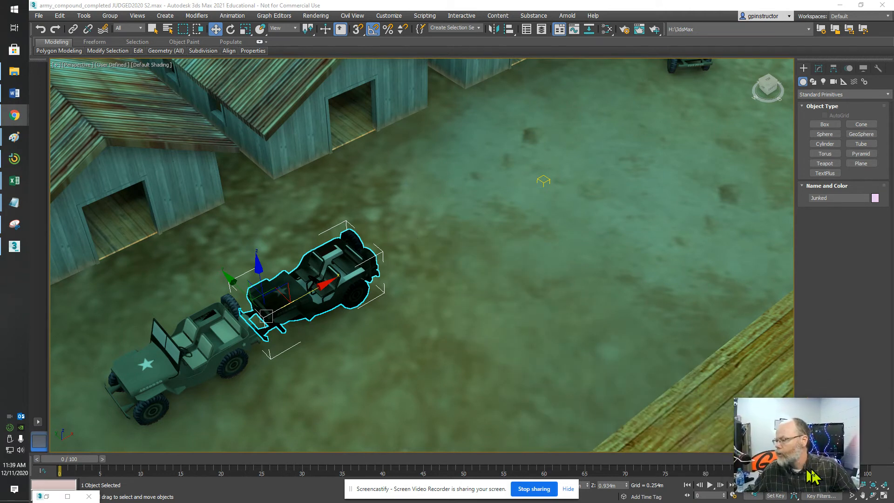
click(877, 487)
drag(803, 450, 680, 361)
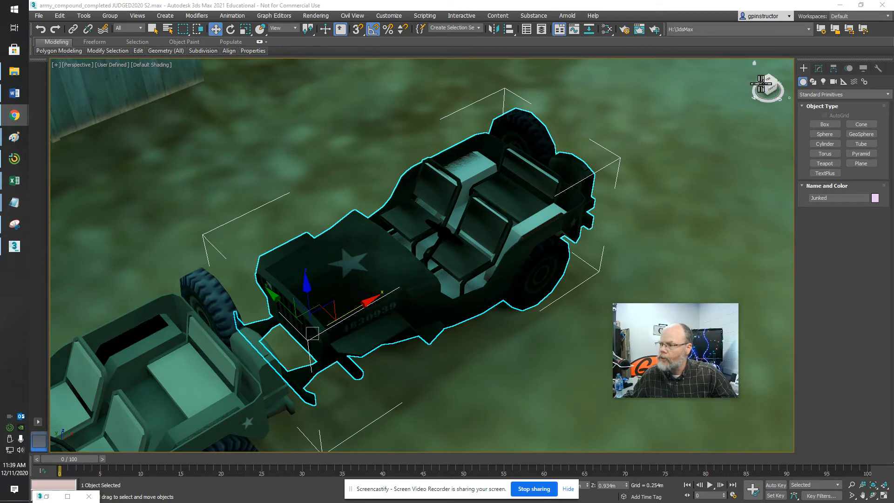
drag(768, 90, 721, 73)
middle_drag(306, 343, 594, 323)
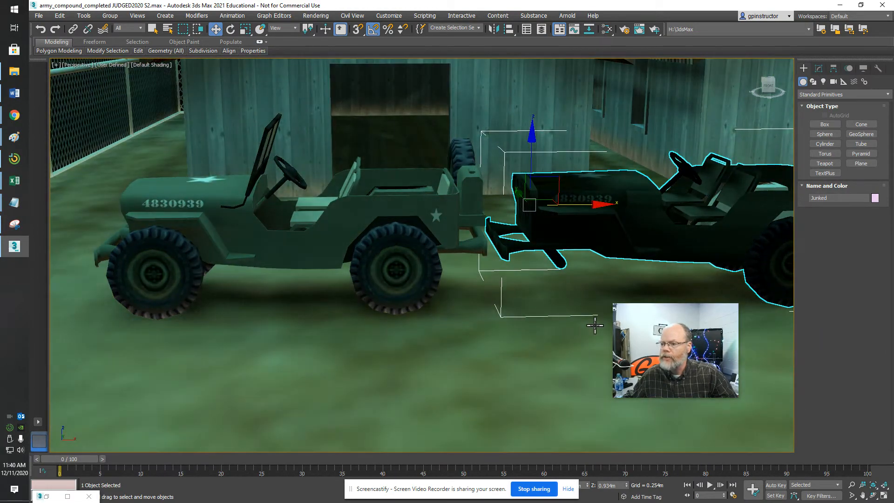
middle_drag(597, 325, 415, 328)
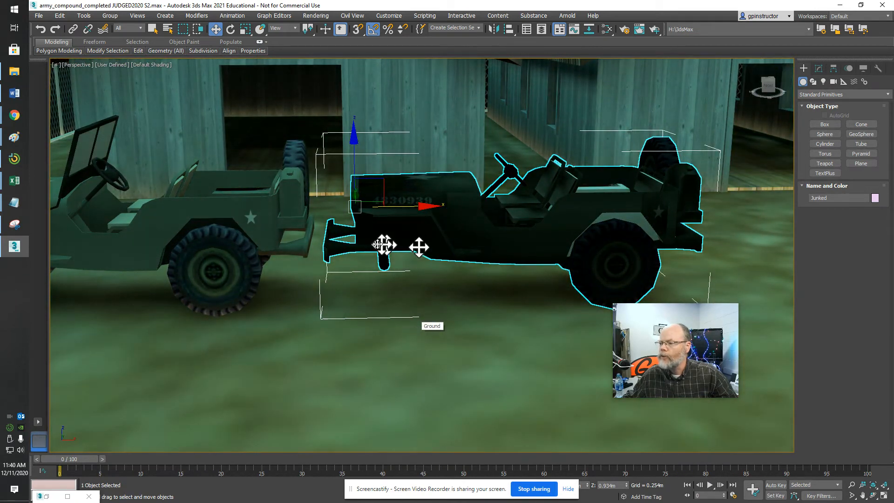
click(527, 364)
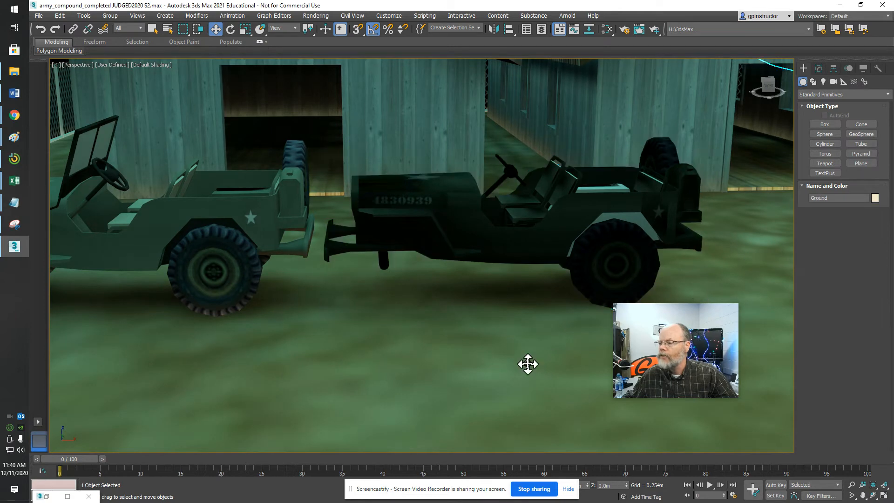
click(492, 246)
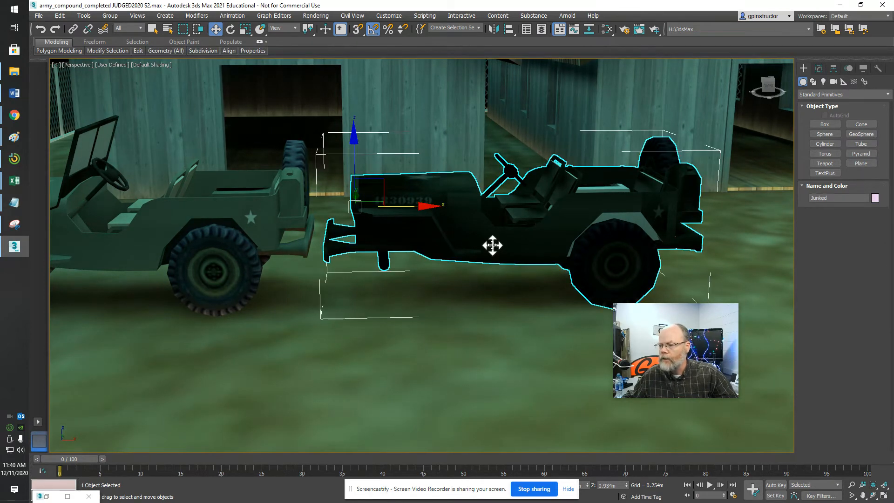
drag(442, 208, 422, 208)
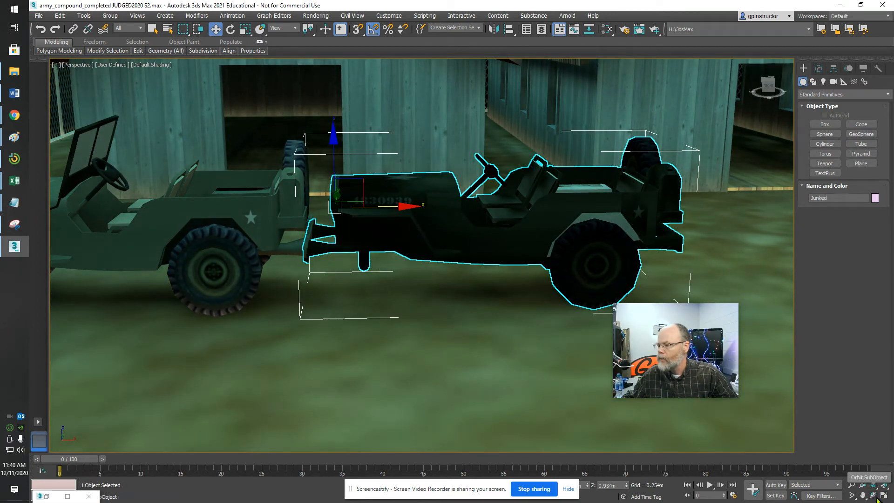
Orbit around the Junked jeep to examine its scorched texture from above and from the side.
click(873, 496)
drag(565, 258, 458, 328)
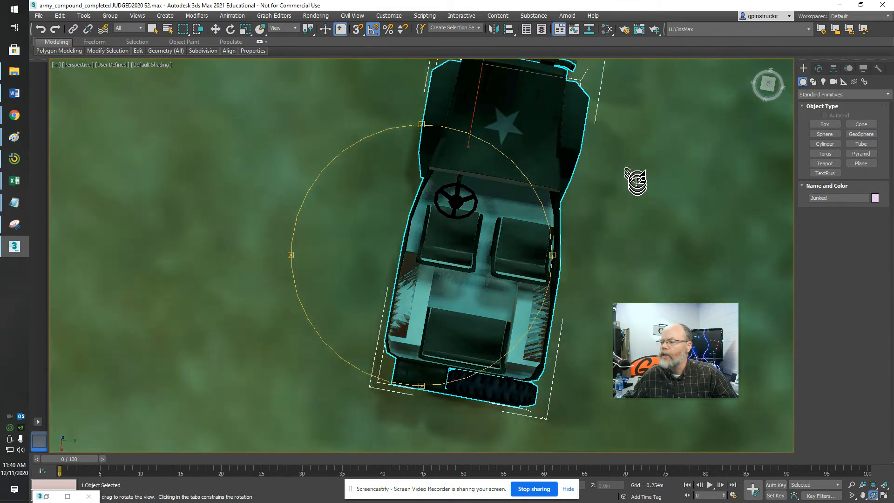
middle_drag(634, 175, 651, 187)
drag(425, 385, 528, 311)
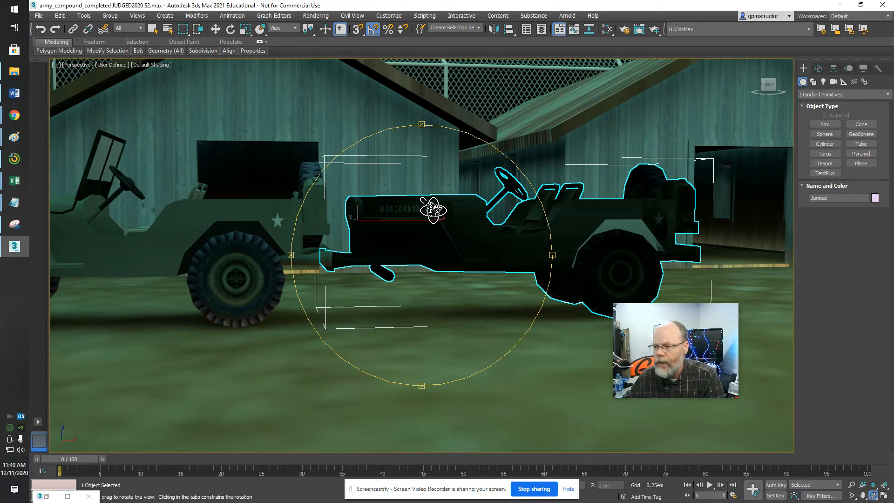
scroll(433, 210, up, 6)
scroll(433, 210, down, 8)
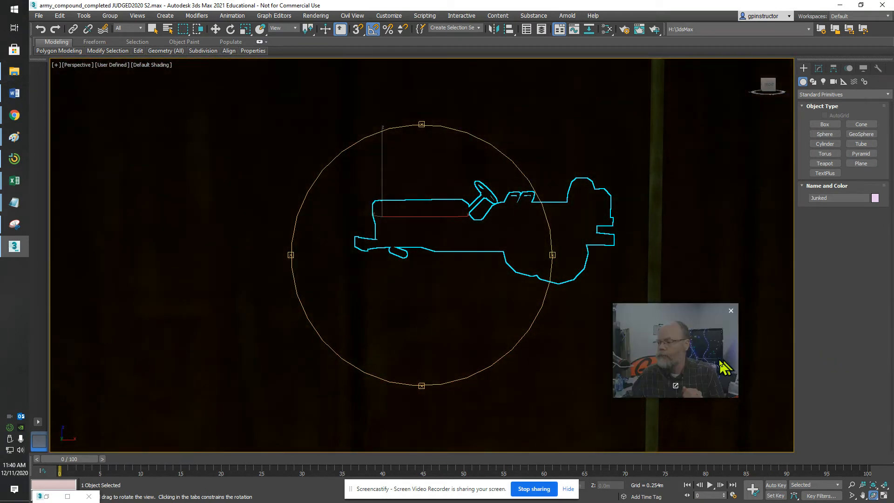
drag(725, 368, 181, 168)
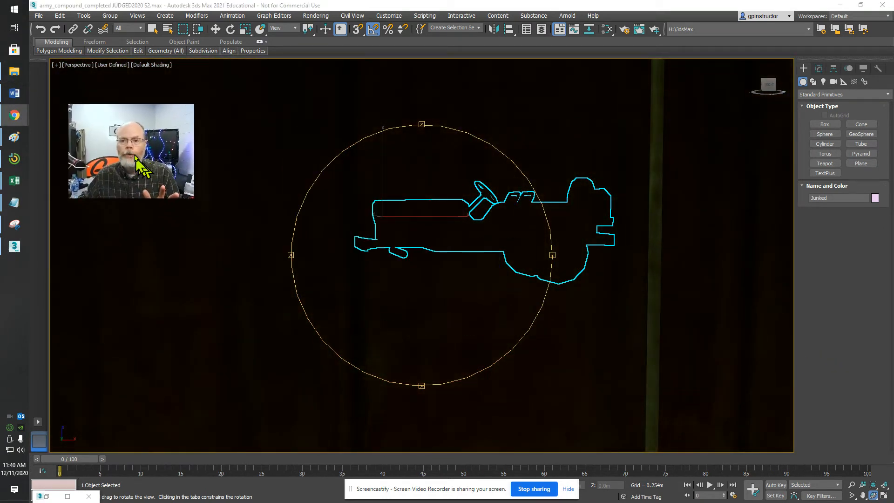
Switch to File Explorer and open the willys texture from the ARMY Materials Tutorial folder in Paint.
click(15, 72)
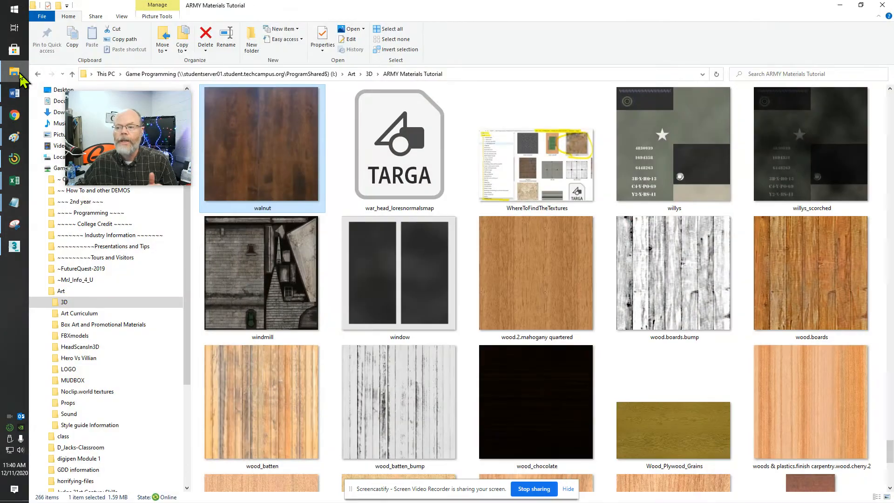
click(809, 159)
click(652, 148)
drag(170, 130, 684, 233)
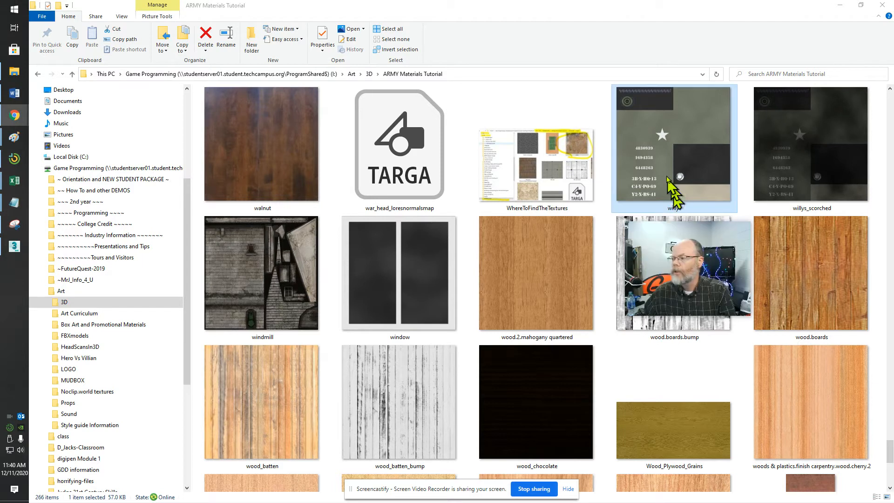
right_click(659, 159)
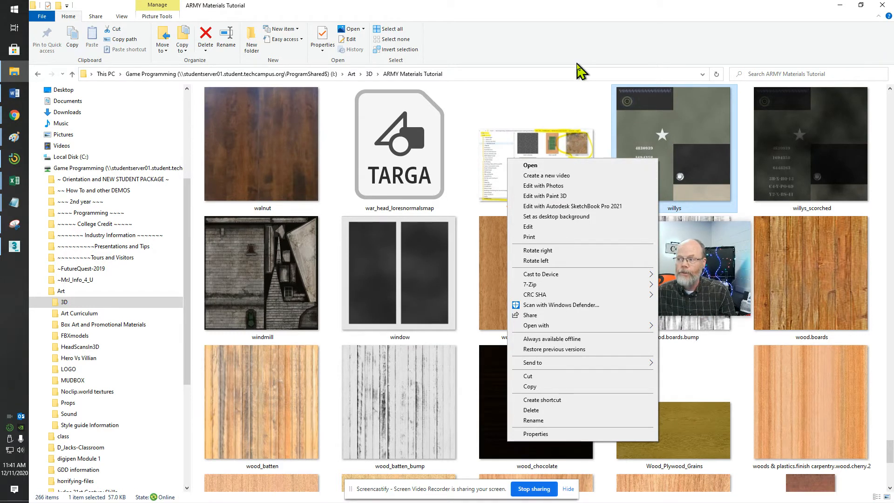
click(556, 100)
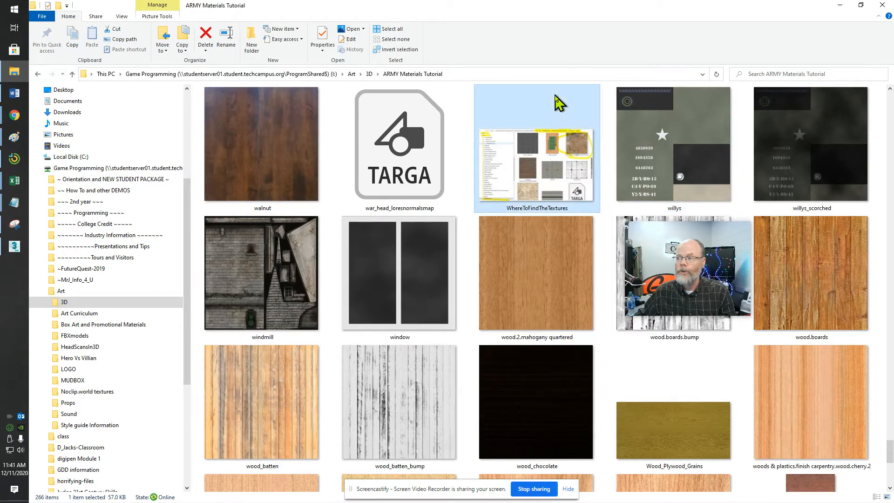
click(667, 119)
right_click(667, 119)
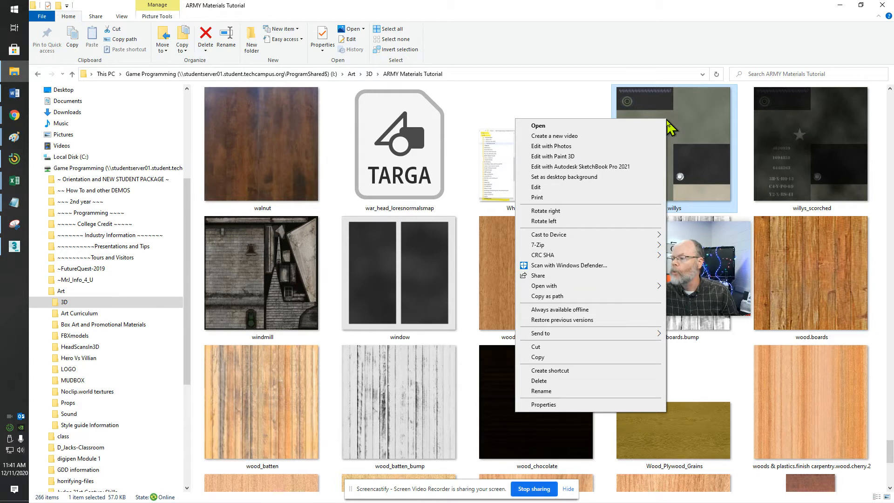
mouse_move(597, 292)
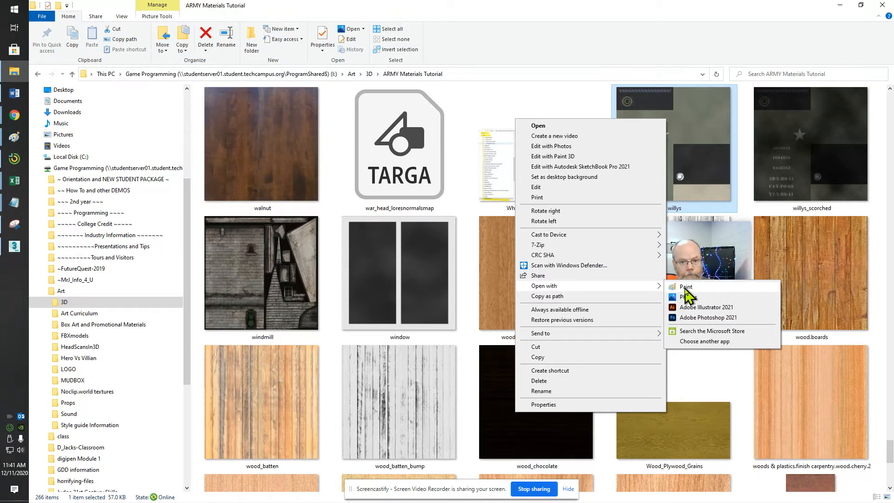
click(686, 287)
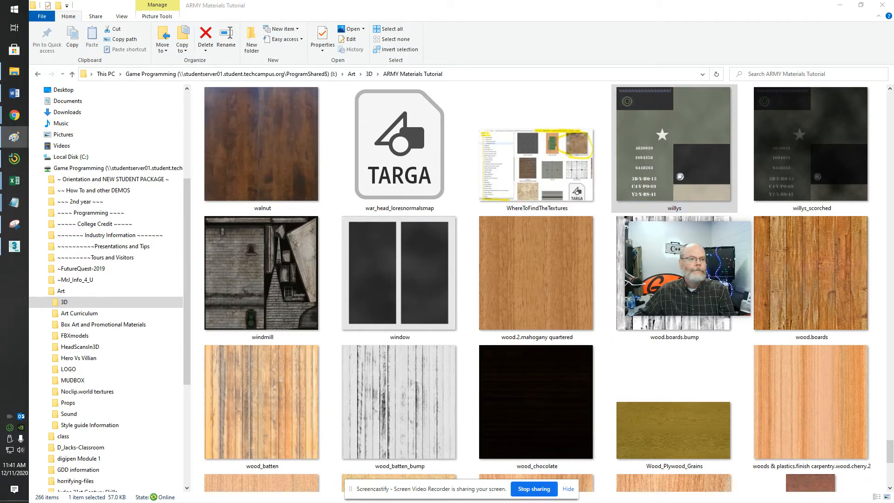
mouse_move(0, 200)
mouse_down()
mouse_move(484, 208)
mouse_move(454, 82)
mouse_up()
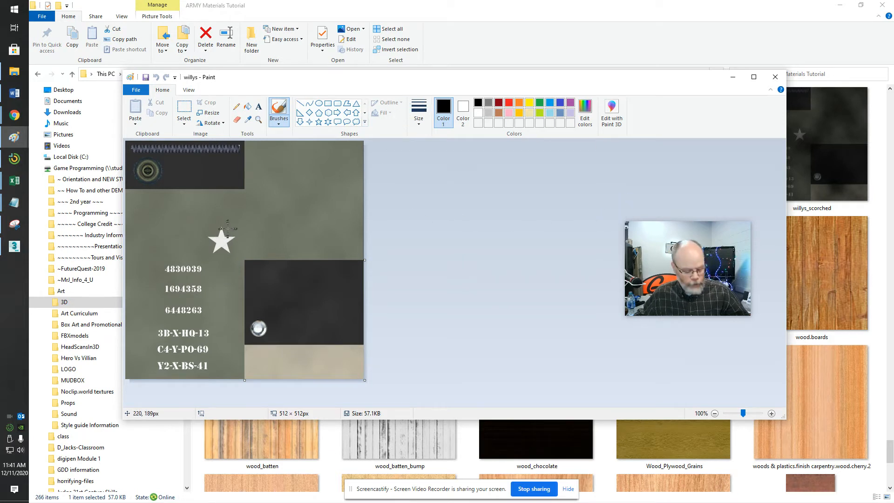
Activate the Text tool for the stencilled numbers below the star and set the text color (Color 1) to white.
ctrl+scroll(231, 219, up, 3)
scroll(358, 250, down, 8)
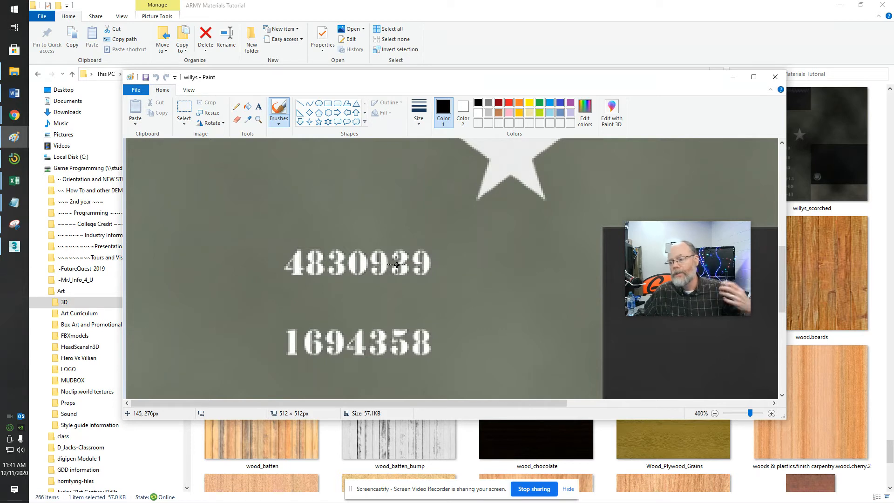
mouse_move(677, 286)
mouse_down()
mouse_move(189, 261)
mouse_move(139, 221)
mouse_up()
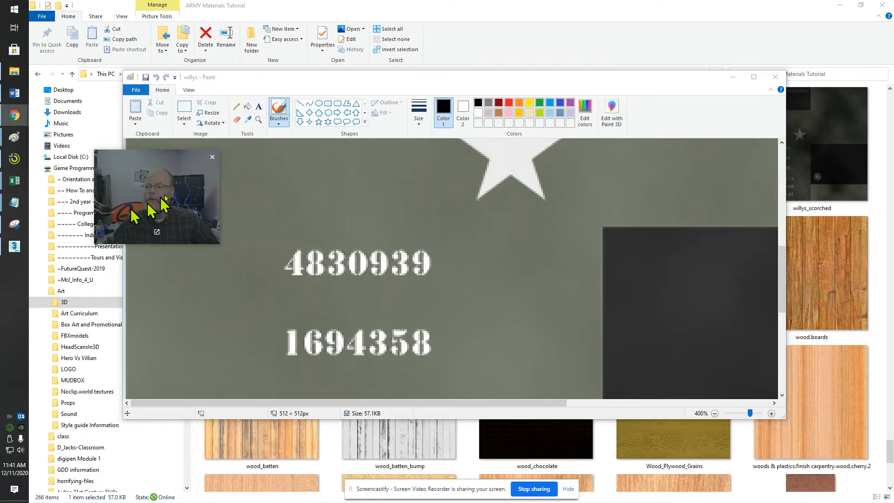
click(258, 109)
click(259, 107)
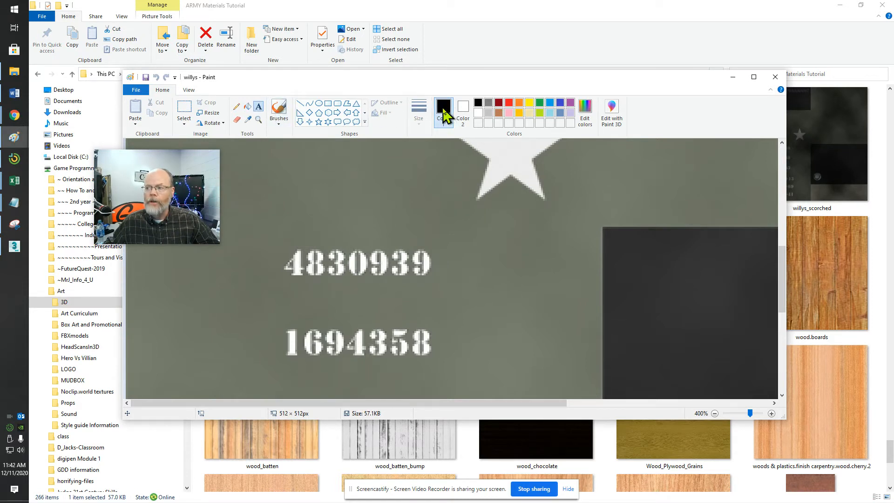
click(462, 111)
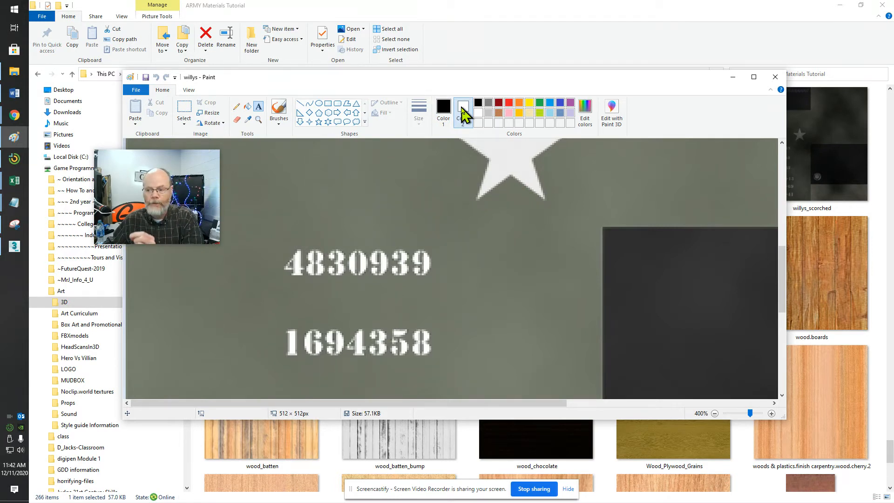
click(445, 114)
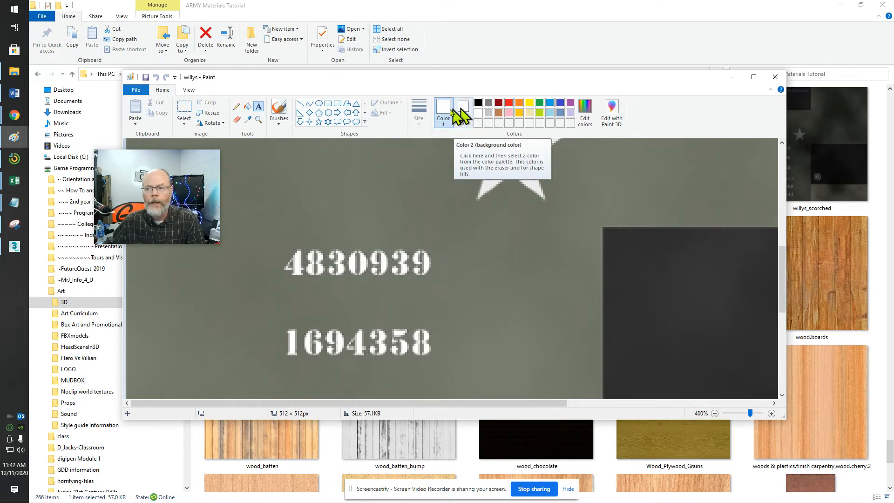
Draw a text box about 124 × 25 px over the first number below the star and make its background opaque.
click(259, 107)
mouse_move(261, 247)
mouse_down()
mouse_move(442, 291)
mouse_move(489, 289)
mouse_up()
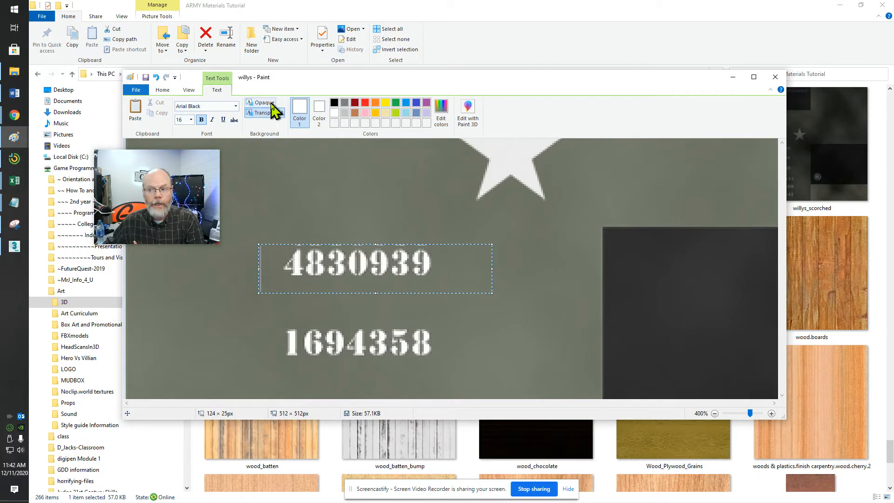
click(272, 103)
click(321, 112)
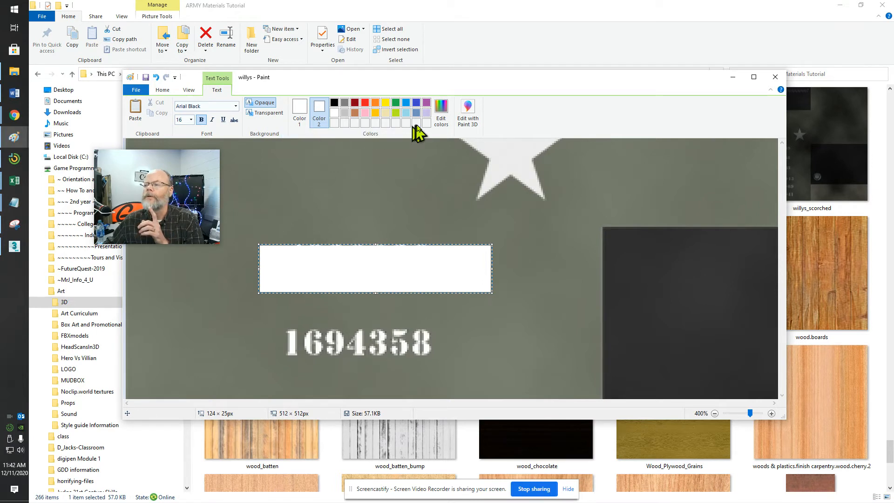
click(443, 119)
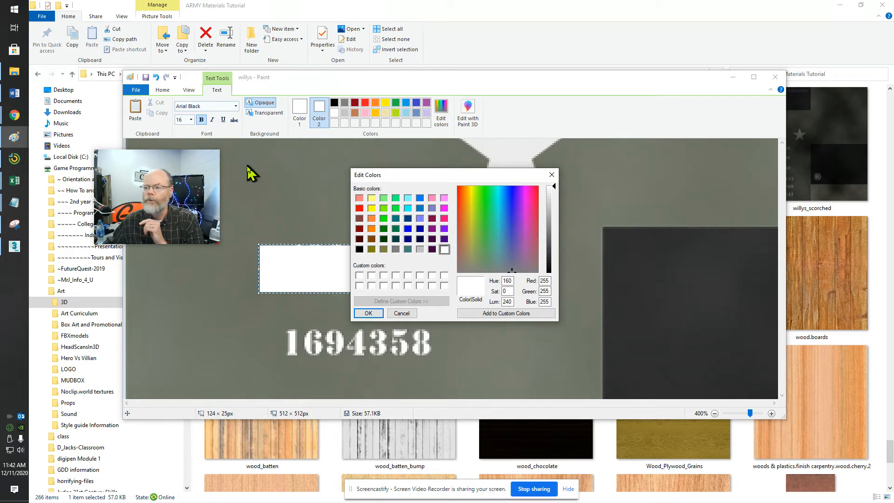
click(271, 184)
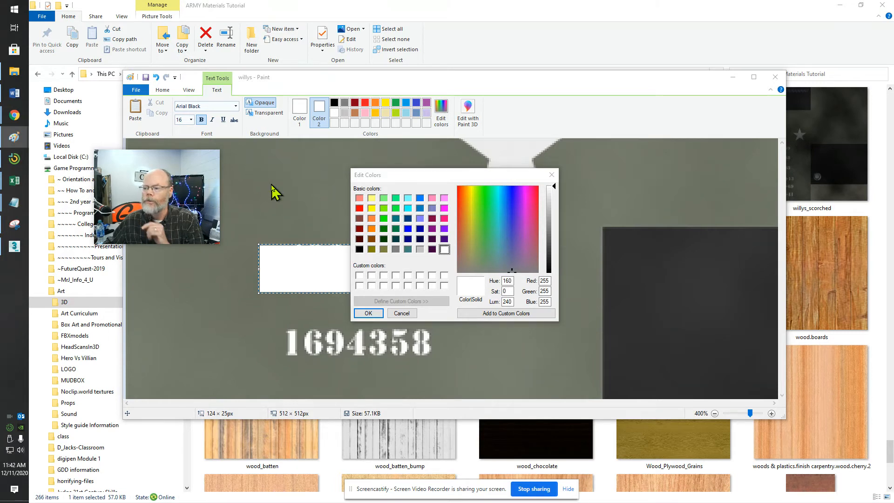
click(402, 313)
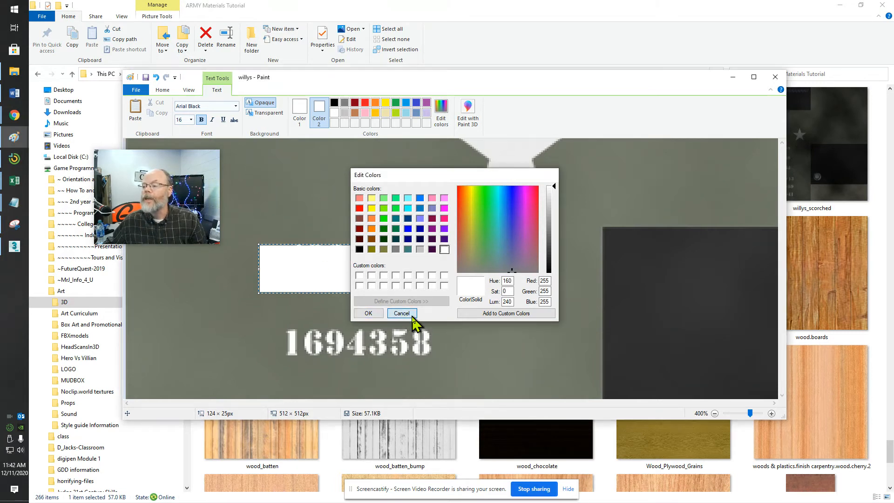
click(341, 228)
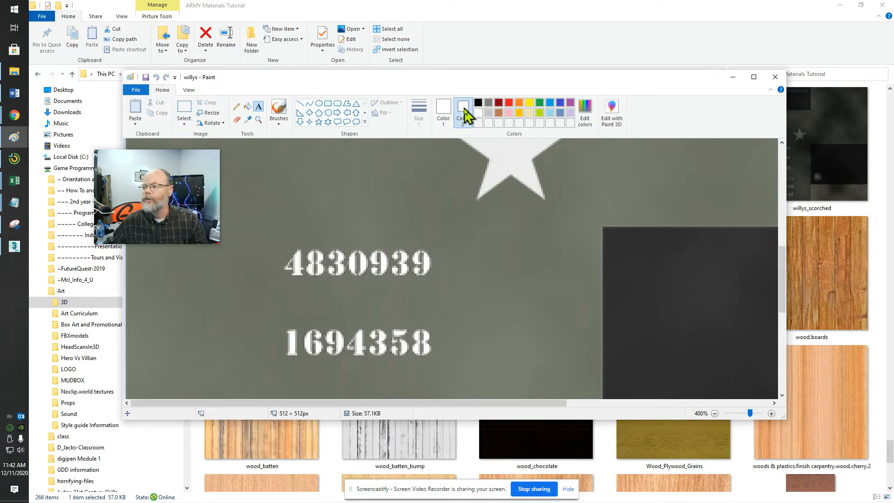
right_click(465, 113)
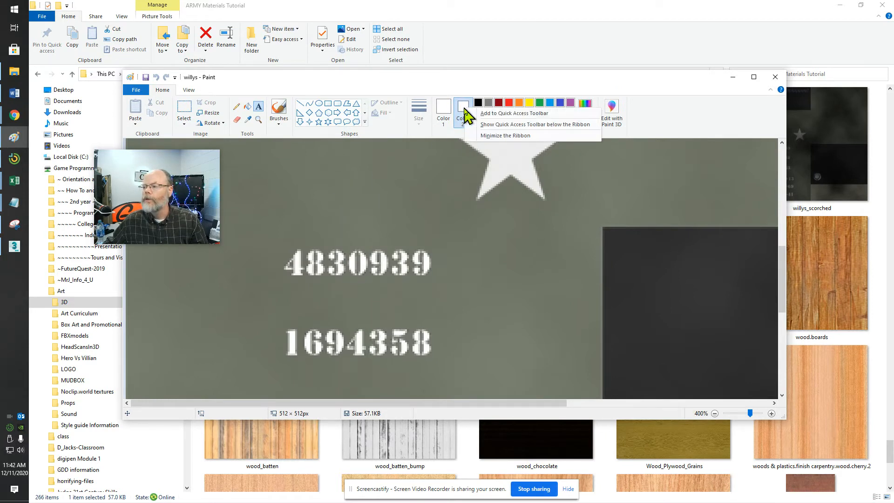
click(465, 117)
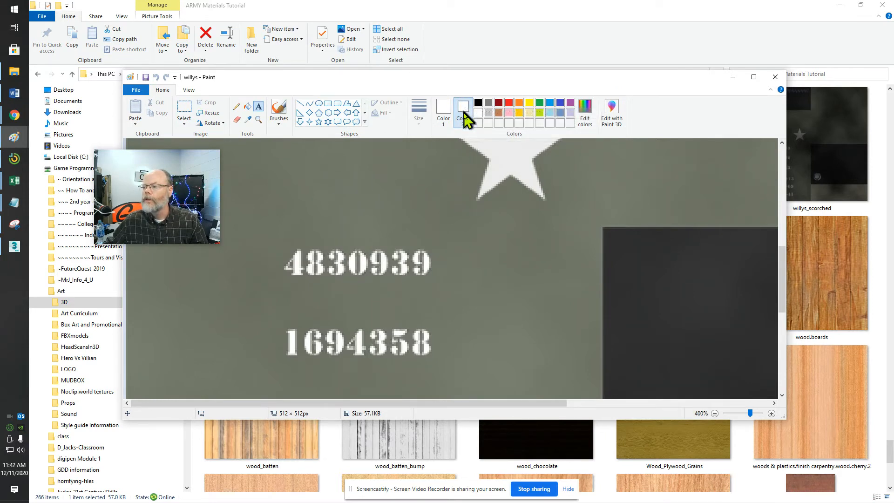
click(585, 117)
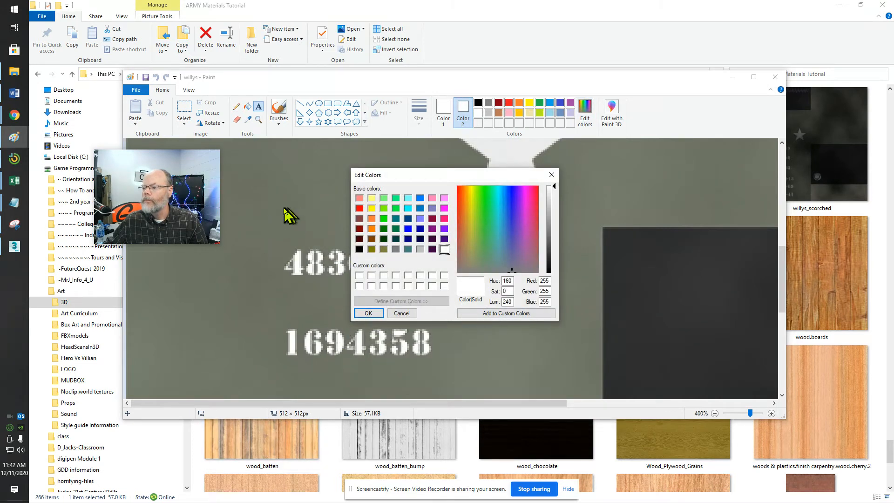
click(404, 314)
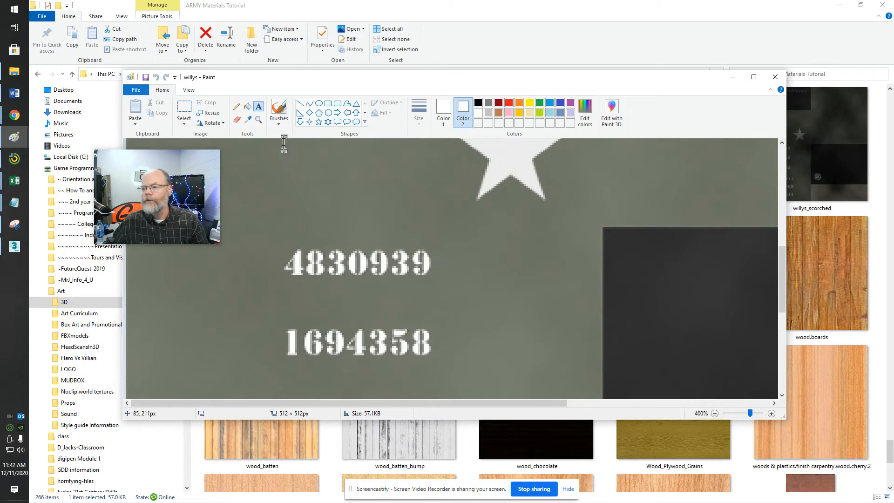
Sample the texture's gray-green beside the numbers as the background color (Color 2) and set Color 1 to white.
click(248, 120)
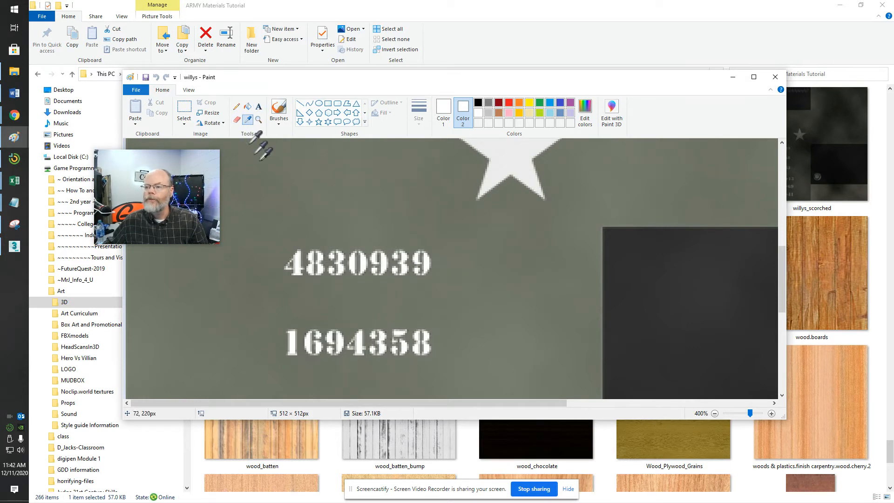
click(307, 170)
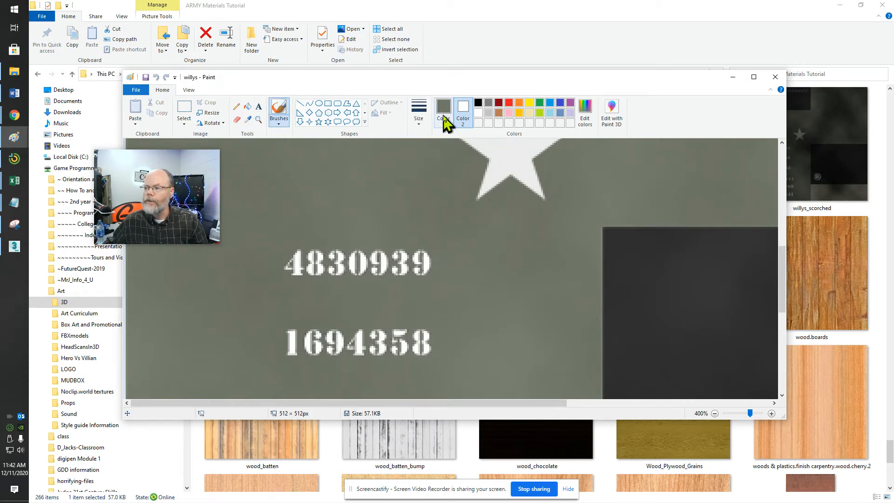
click(248, 120)
click(295, 167)
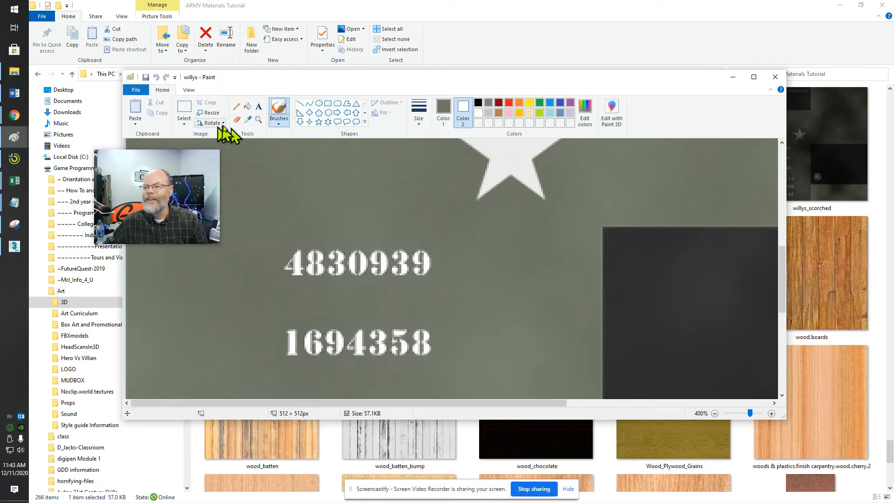
click(248, 120)
click(260, 156)
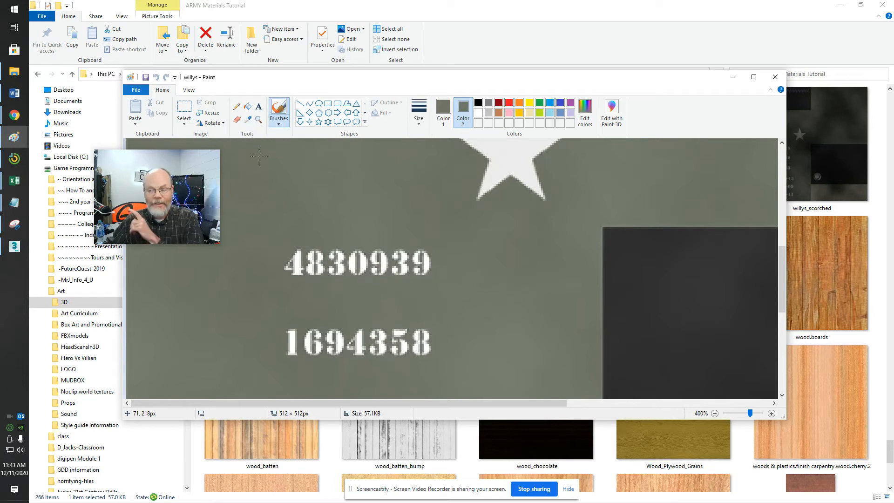
click(444, 112)
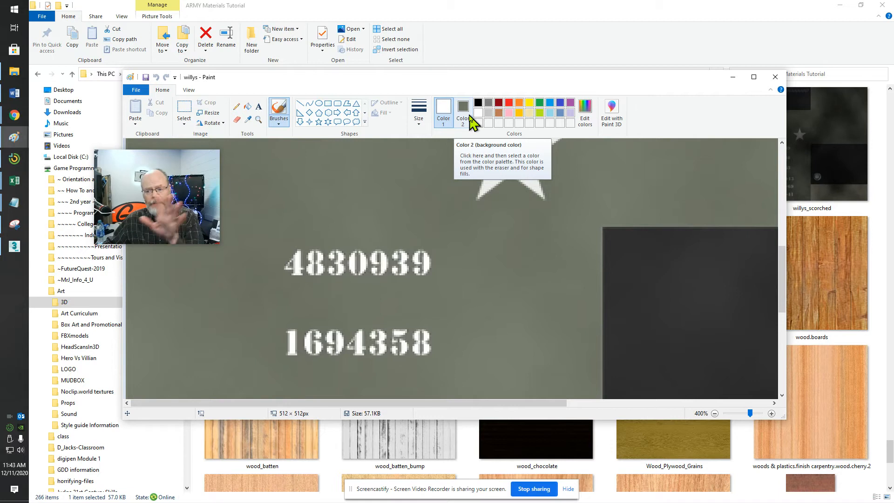
Cover the first number below the star with an opaque text box about 121 × 22 px containing JUDGED in the Stencil font.
click(259, 107)
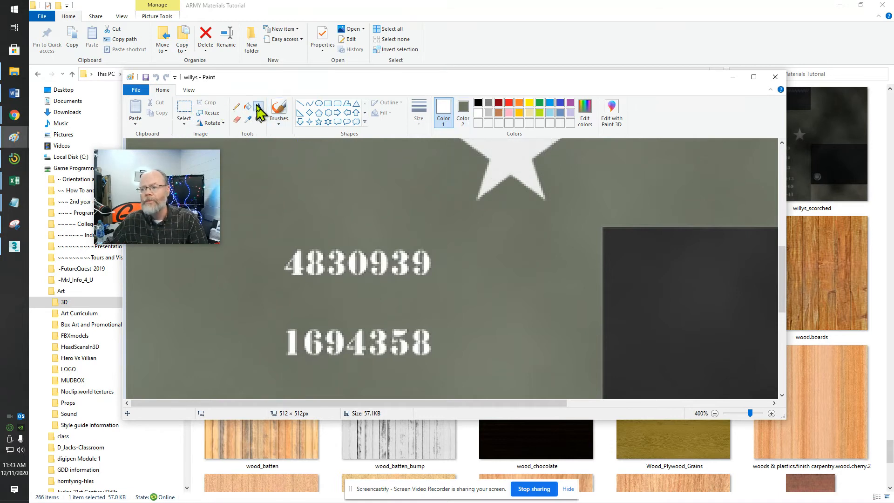
drag(257, 242, 479, 285)
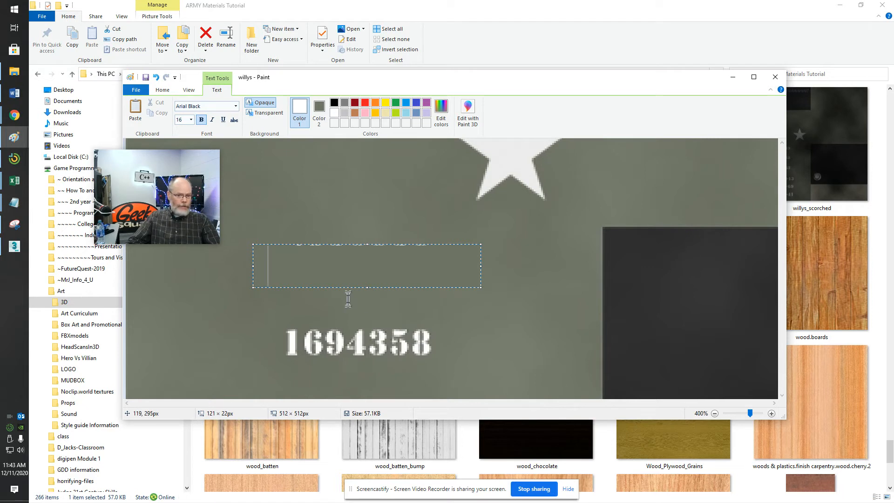
click(236, 106)
text(Stencil)
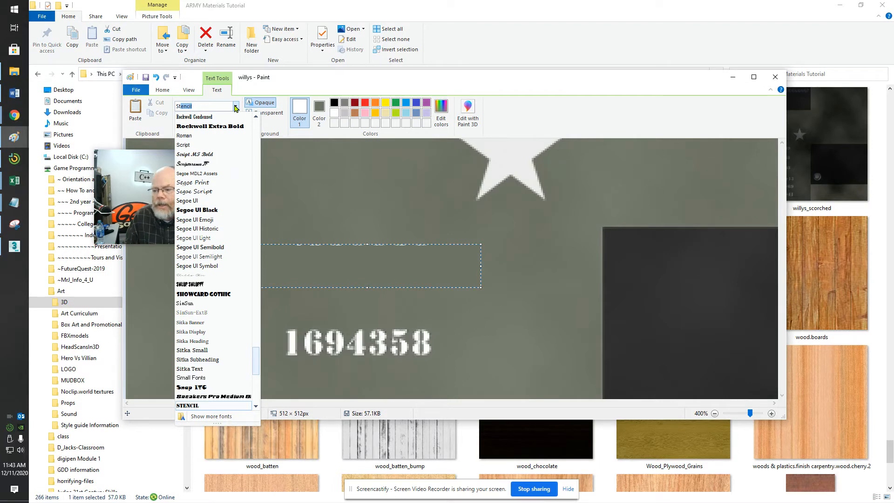
click(204, 405)
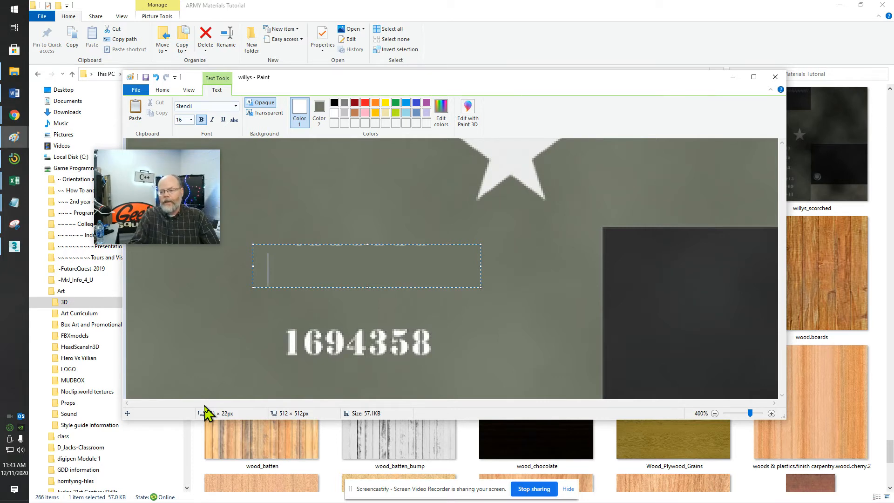
text(JUDGED)
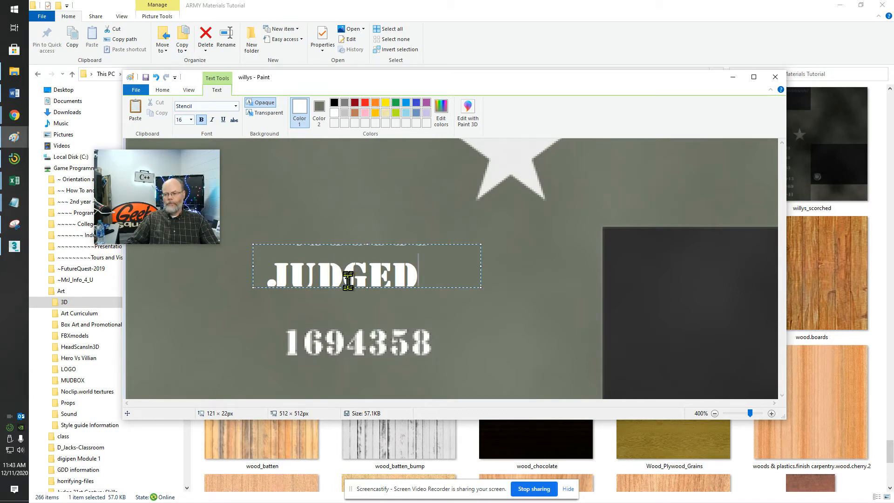
Shorten the text box slightly from below and set the JUDGED text to size 14.
drag(365, 287, 365, 281)
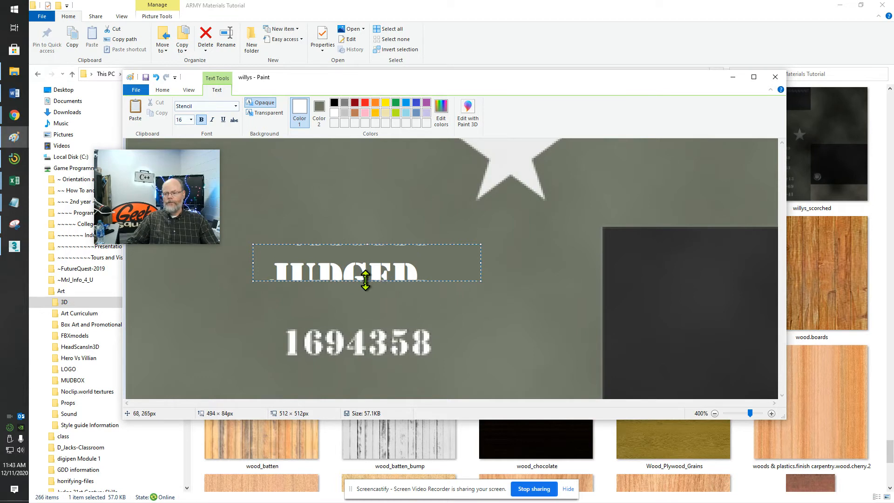
drag(463, 261, 175, 261)
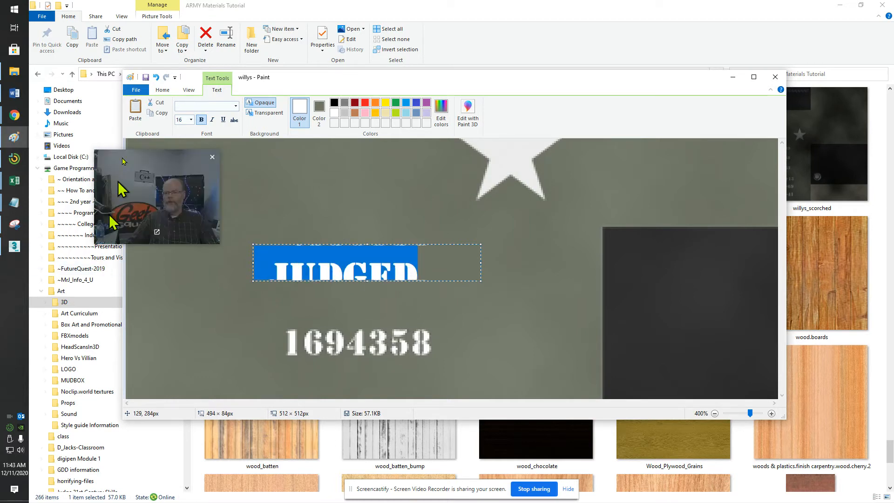
click(190, 120)
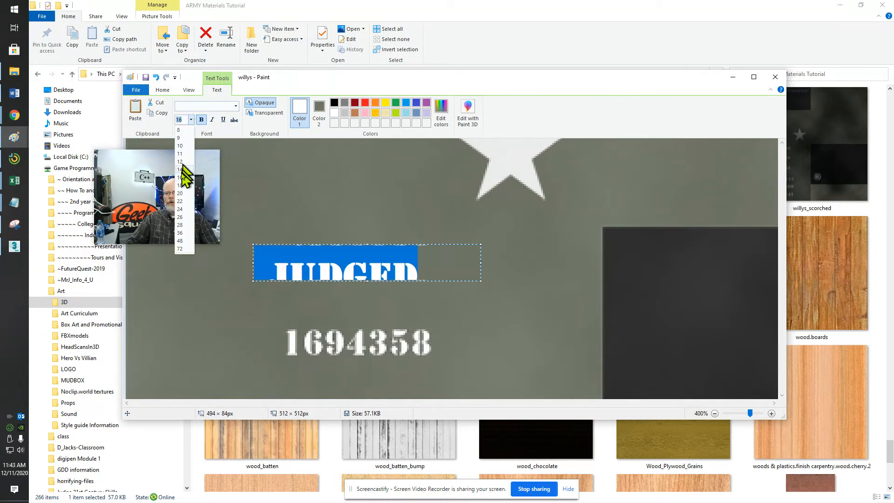
click(181, 170)
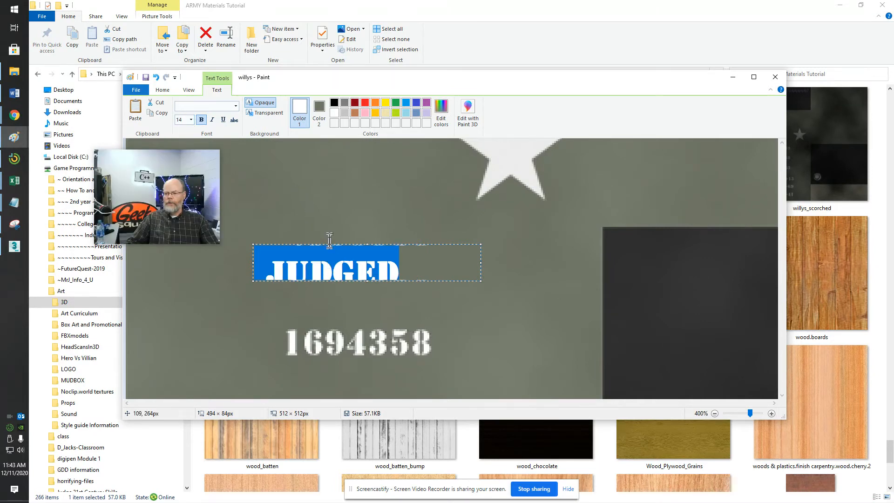
Try placing the JUDGED text slightly up and to the right over the old number, and undo the placed text.
drag(329, 244, 356, 238)
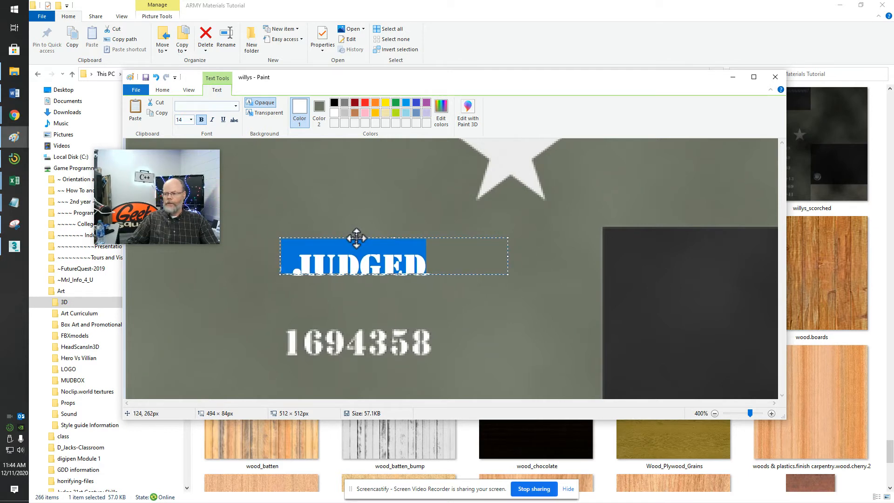
click(468, 303)
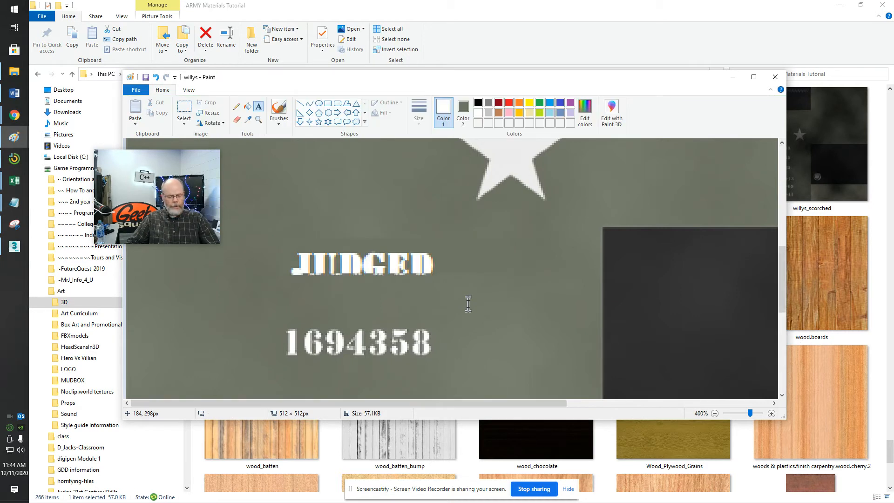
key(ctrl+z)
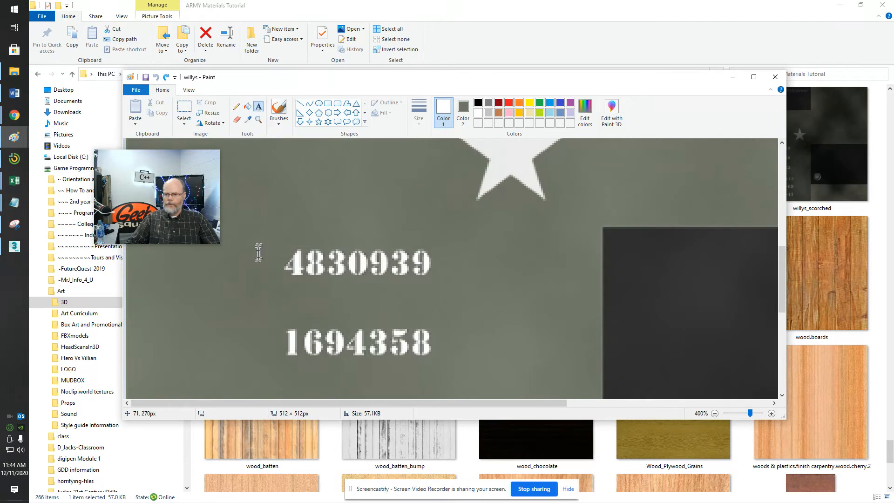
Cover the first number below the star with an opaque text box about 110 × 29 px containing JUDGED in the Stencil font.
drag(259, 237, 461, 288)
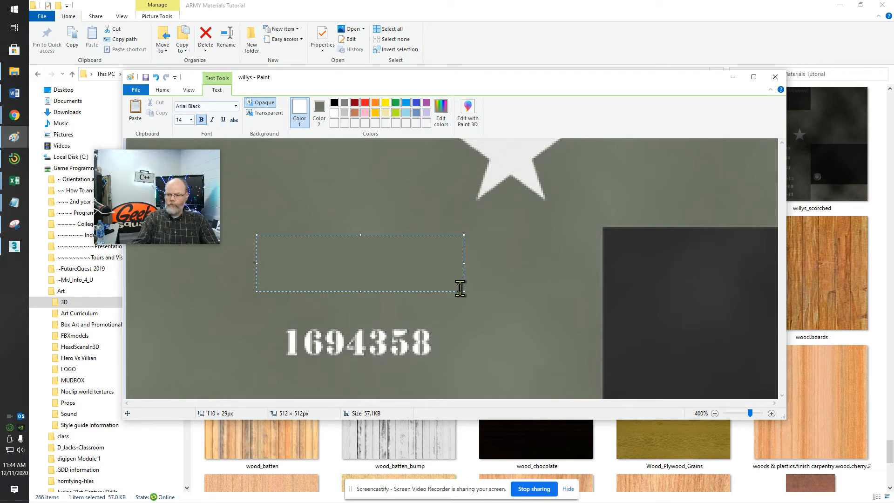
text(Ju)
key(BackSpace)
key(BackSpace)
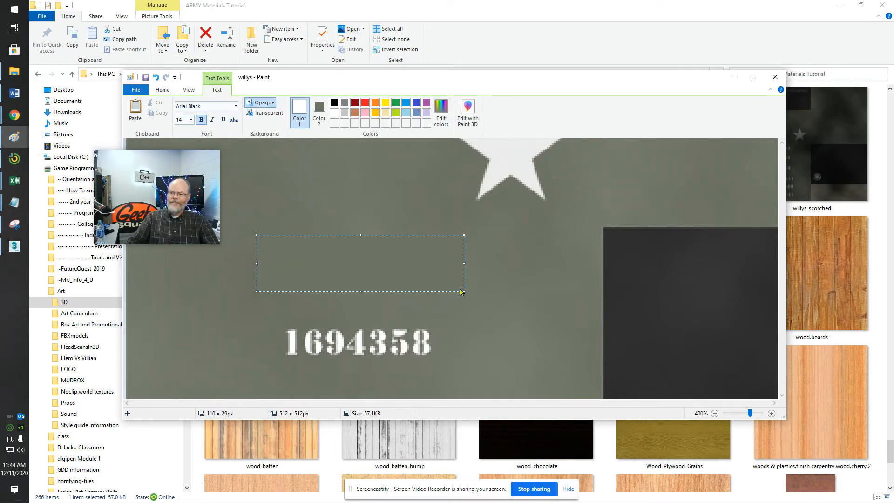
key(ctrl+a)
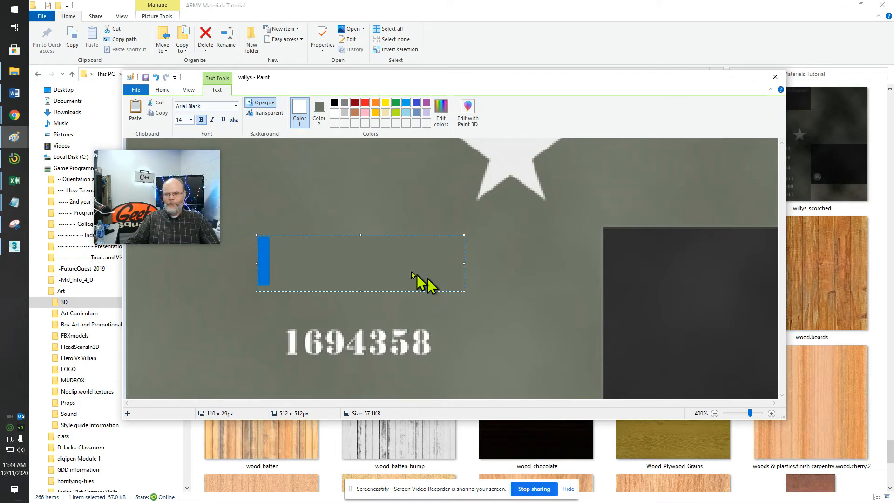
click(236, 107)
text(Stencil)
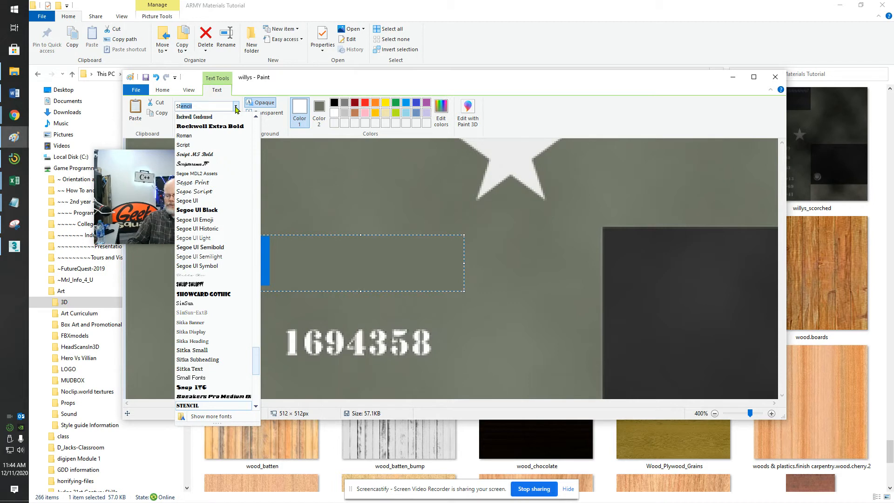
key(Return)
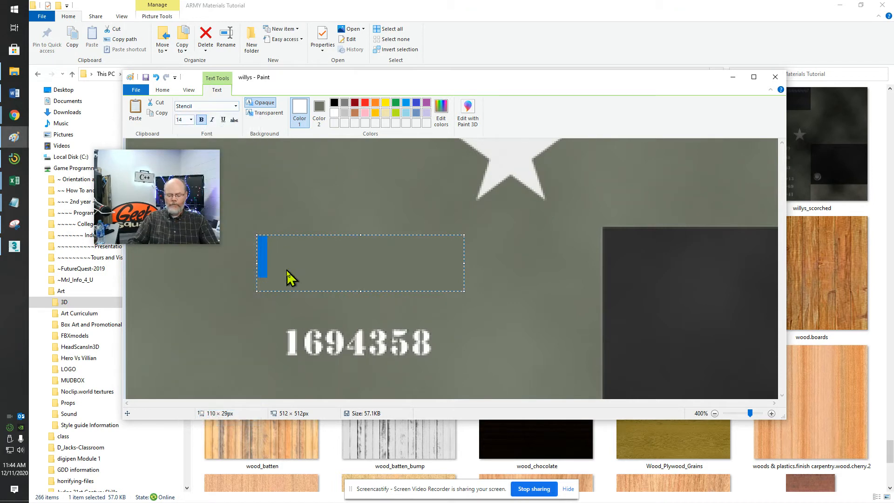
text(JUDGED)
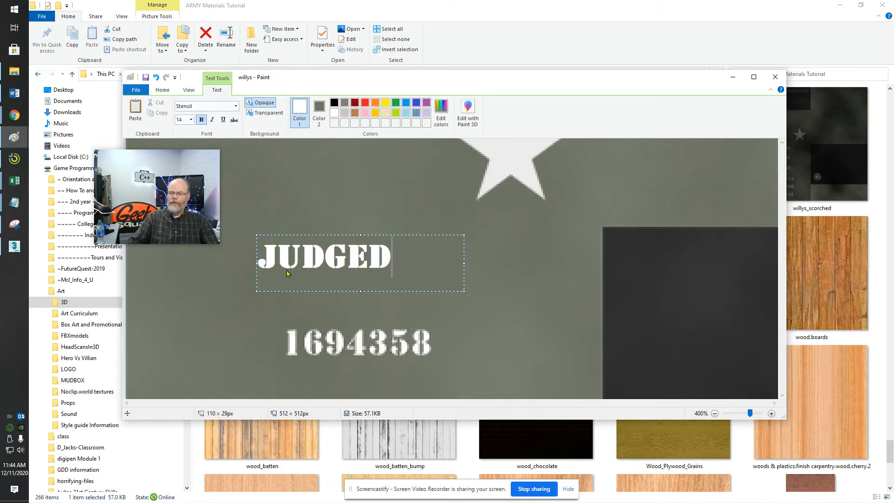
click(407, 191)
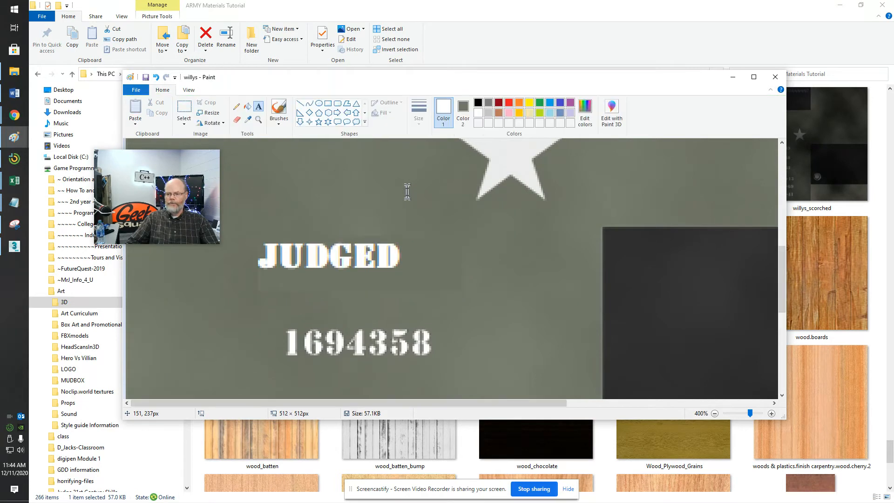
Save the edited texture as a new JPEG named willys Judged in the ARMY Materials Tutorial folder.
click(136, 89)
click(153, 167)
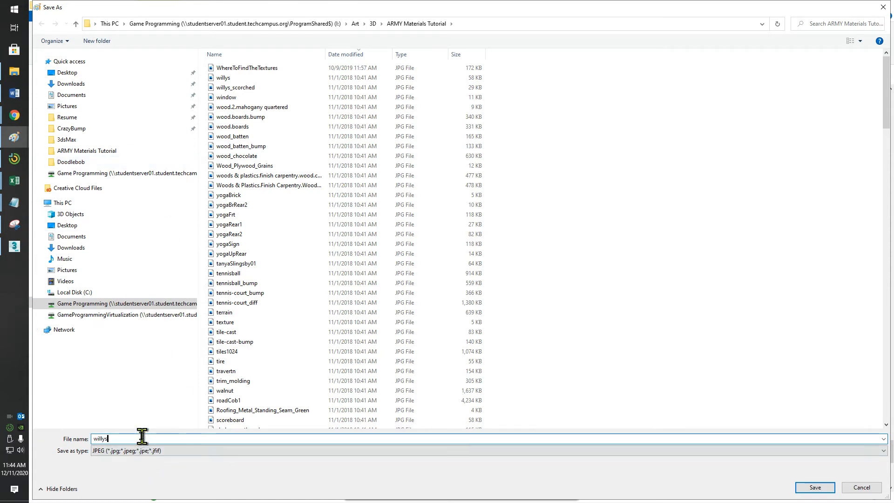
text(Judged)
key(Return)
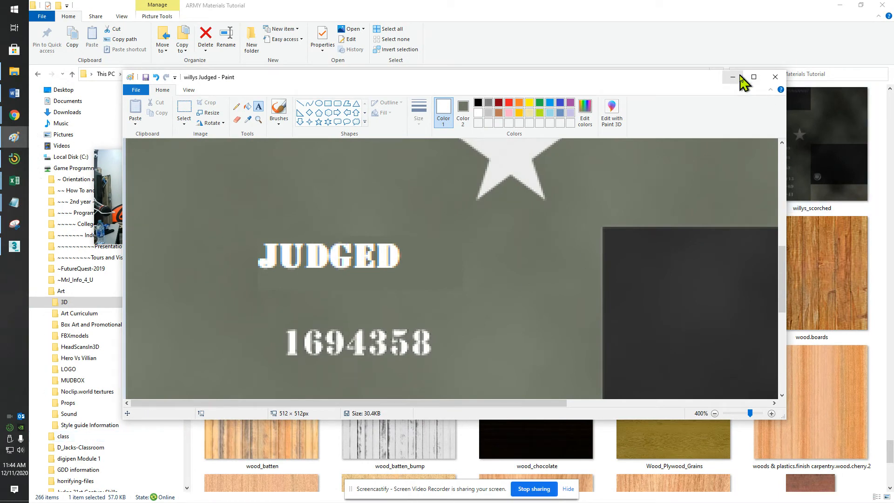
Set Color 1 to yellow and try to fill the white star with the Fill tool.
scroll(573, 209, down, 4)
scroll(568, 207, up, 5)
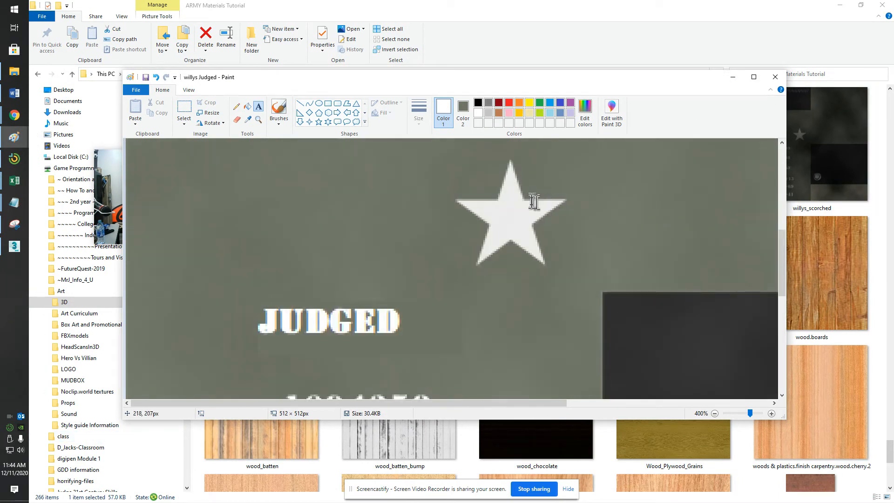
click(246, 109)
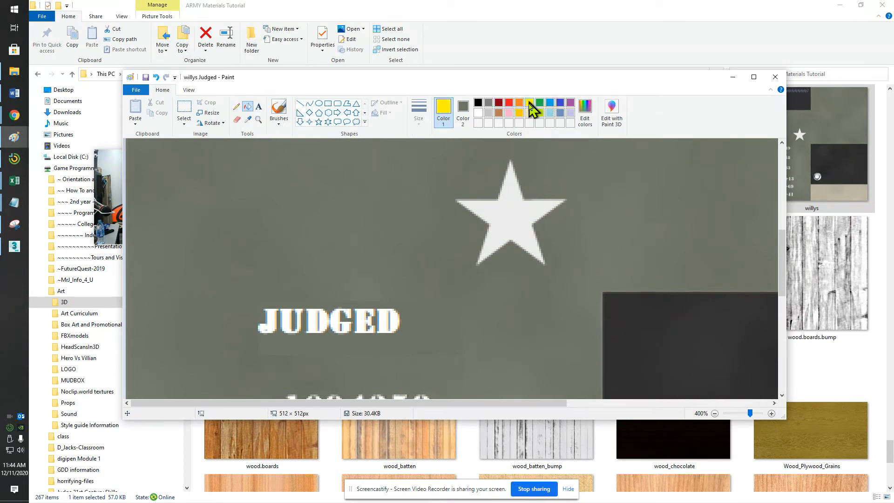
click(500, 219)
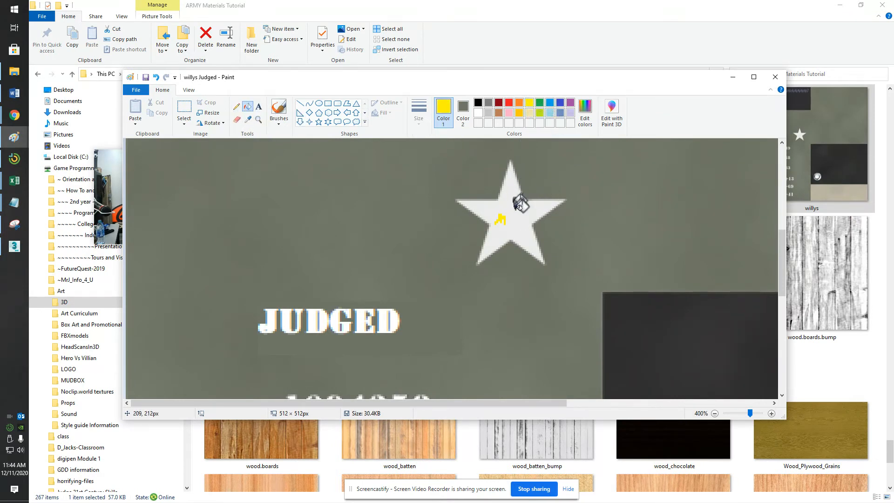
click(517, 206)
click(514, 226)
click(507, 225)
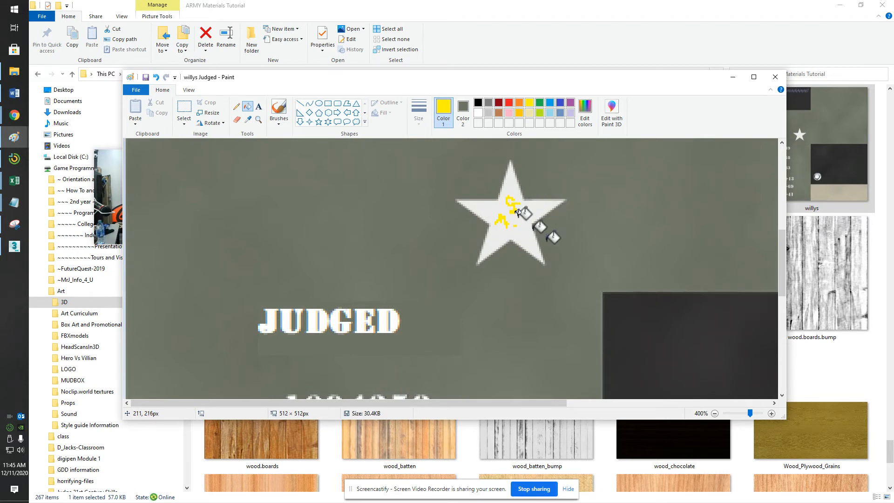
Paint over the whole star in yellow with the brush at its thickest size.
click(279, 111)
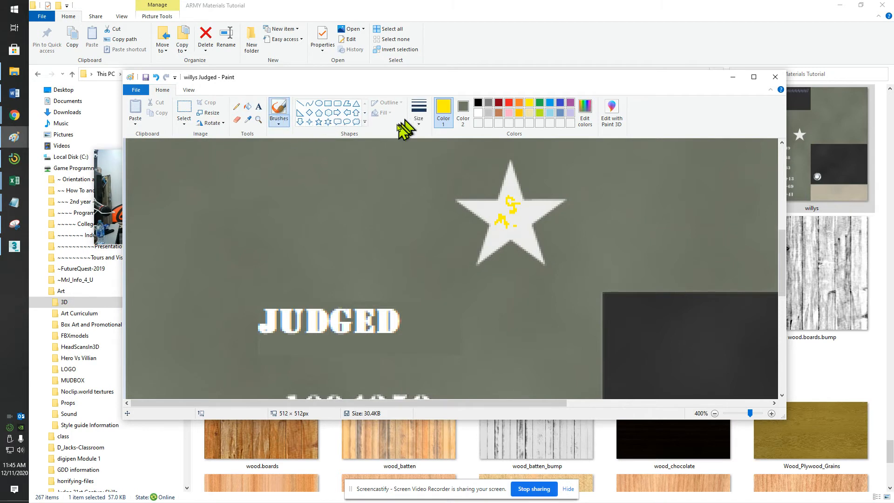
click(279, 122)
click(285, 144)
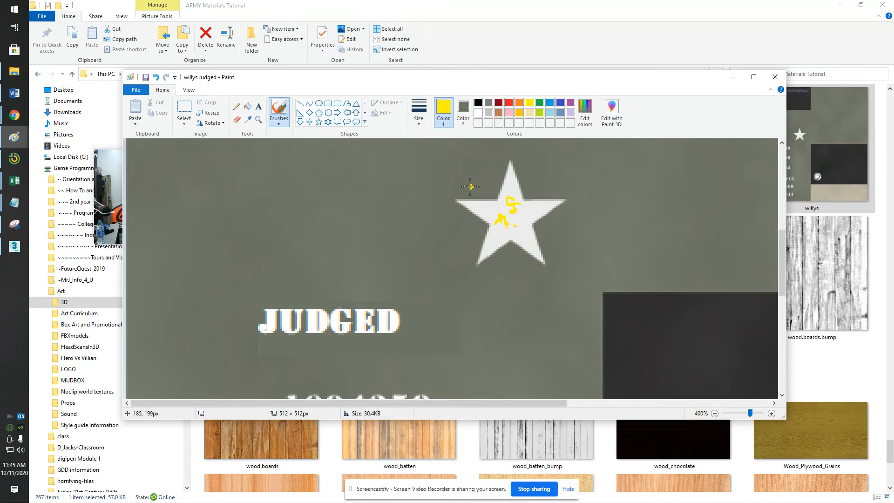
click(421, 122)
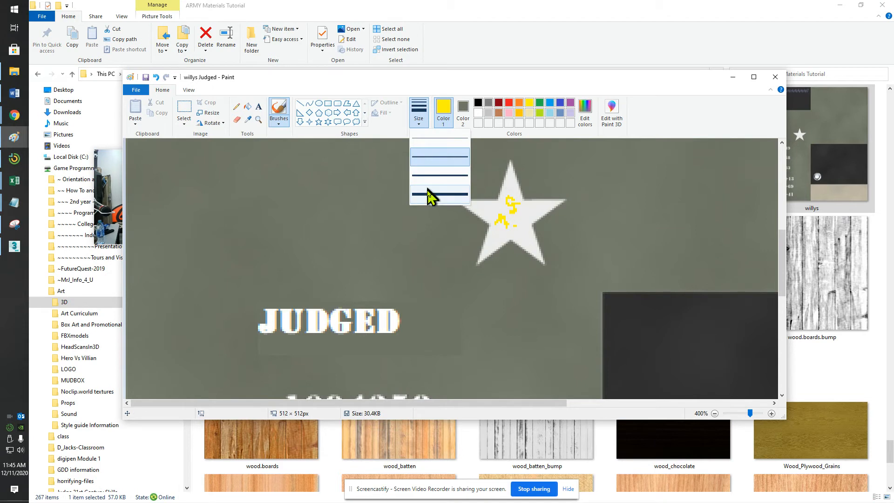
mouse_move(464, 201)
mouse_down()
mouse_move(501, 202)
mouse_move(513, 161)
mouse_move(520, 202)
mouse_move(558, 207)
mouse_move(535, 219)
mouse_move(542, 263)
mouse_move(515, 235)
mouse_move(479, 257)
mouse_move(488, 224)
mouse_move(511, 220)
mouse_move(493, 243)
mouse_up()
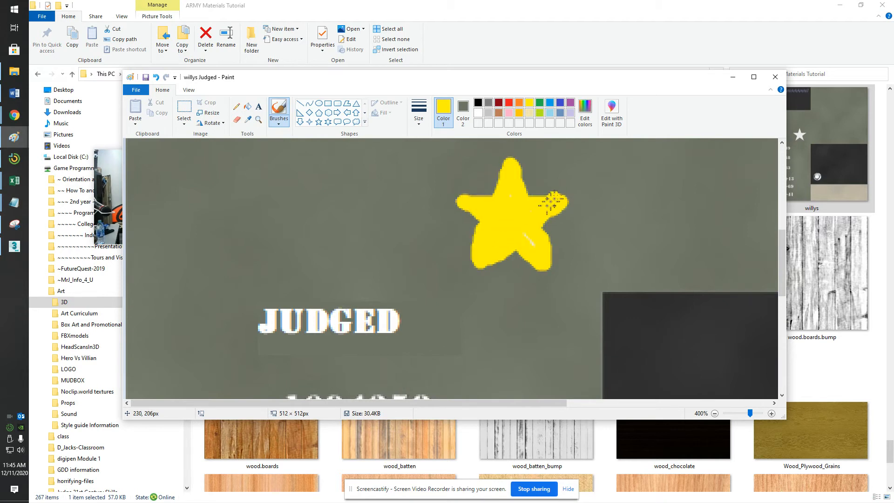
Set Color 1 to black and paint over the centre of the round wheel graphic below the tread strip.
ctrl+scroll(563, 172, down, 2)
ctrl+scroll(563, 172, down, 1)
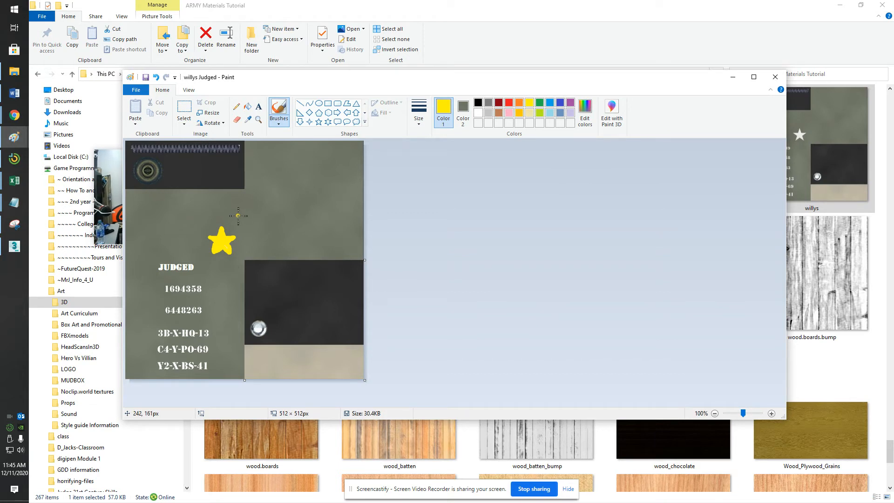
ctrl+scroll(238, 216, up, 2)
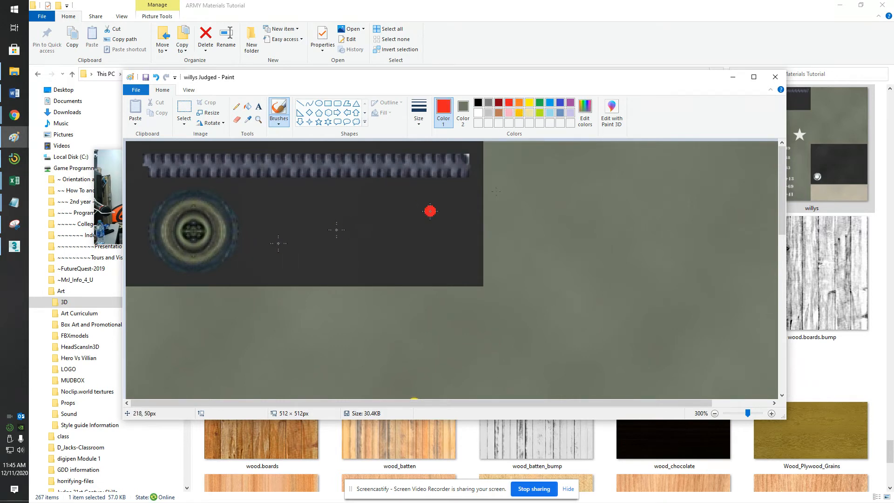
click(478, 102)
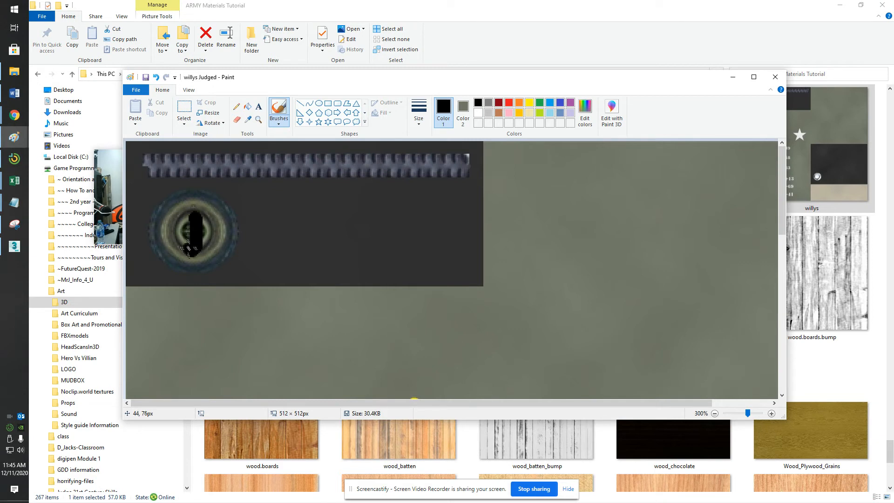
drag(209, 224, 189, 243)
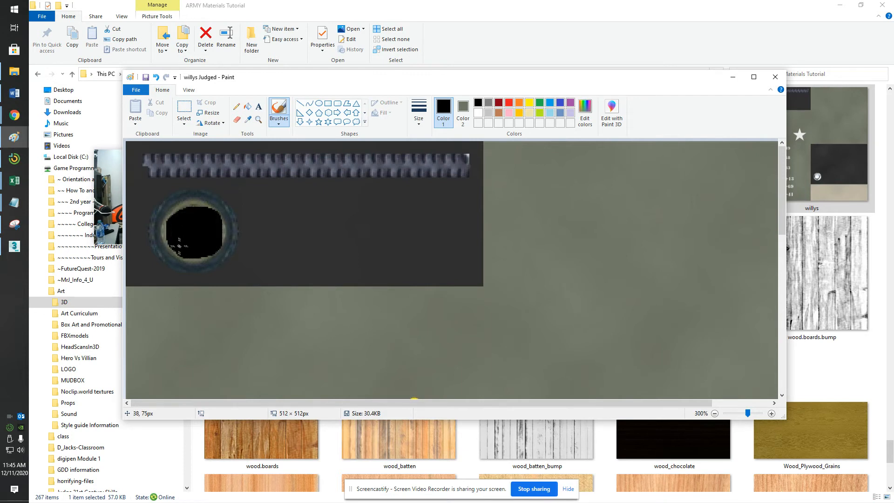
Draw a thin black curved crack about 32 px tall across the round silver headlight using the Curve shape at the thinnest size.
scroll(331, 210, down, 10)
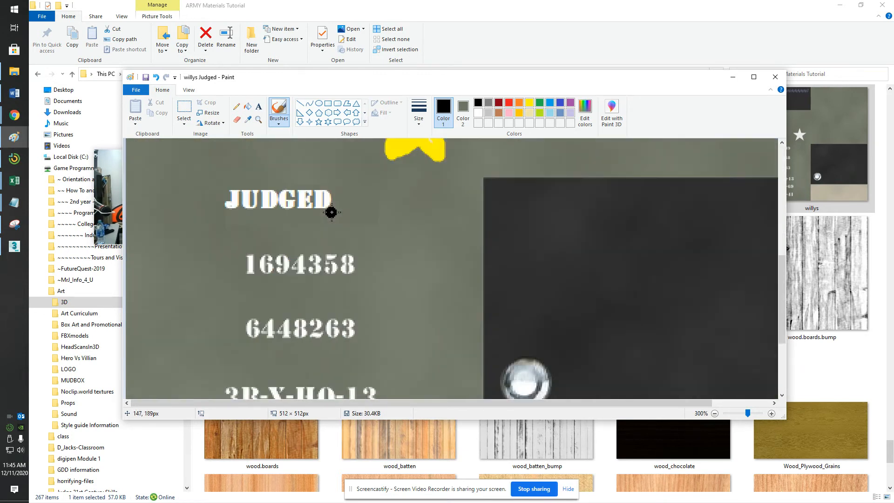
ctrl+scroll(327, 205, down, 2)
ctrl+scroll(327, 205, up, 1)
ctrl+scroll(331, 239, down, 1)
click(236, 106)
click(309, 104)
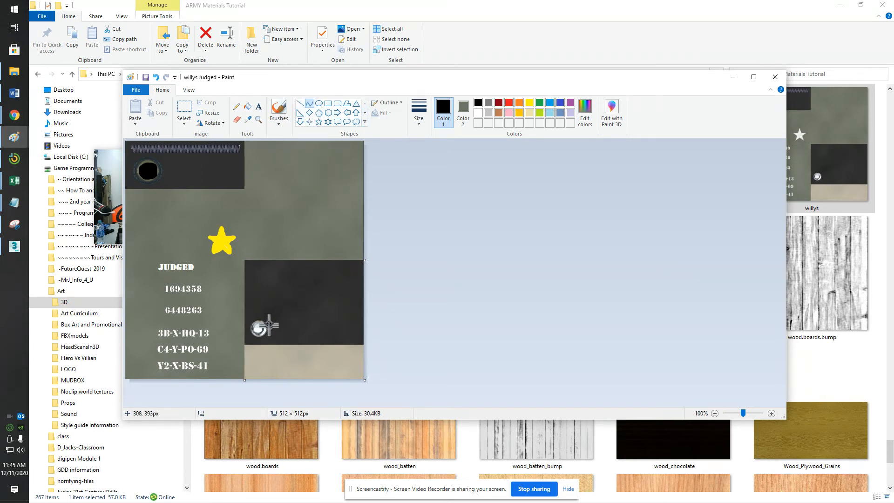
ctrl+scroll(268, 316, up, 1)
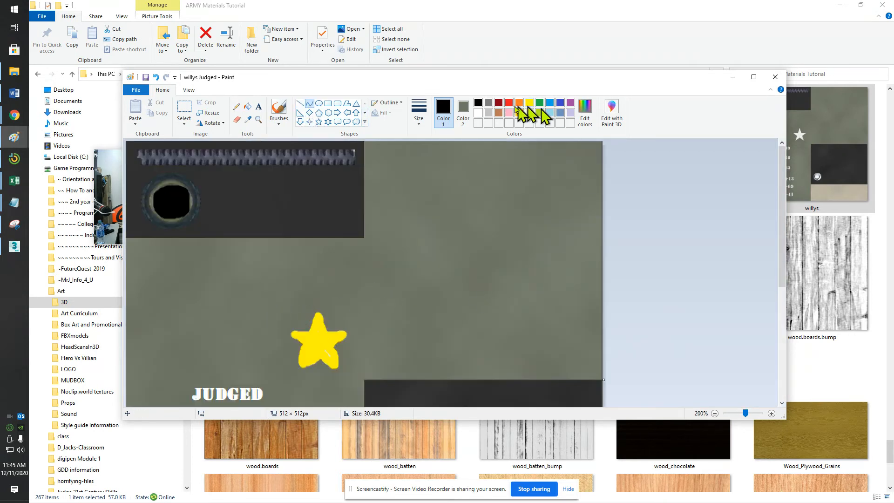
click(421, 115)
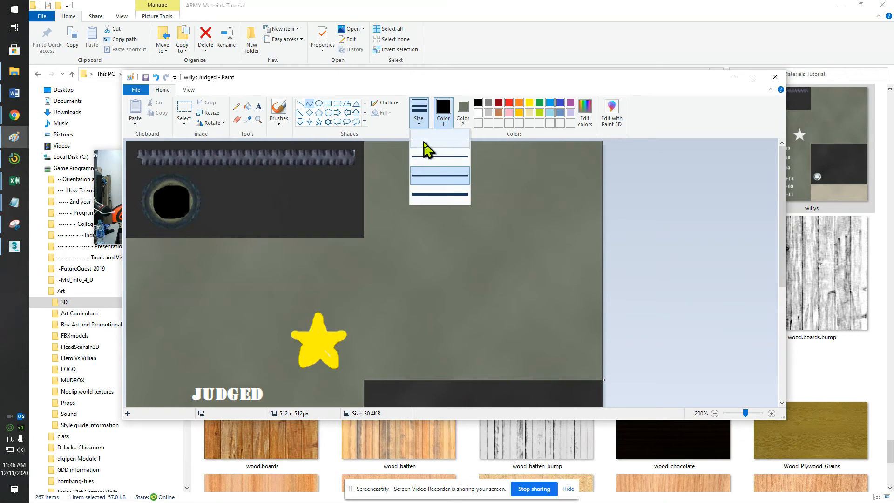
scroll(673, 275, down, 4)
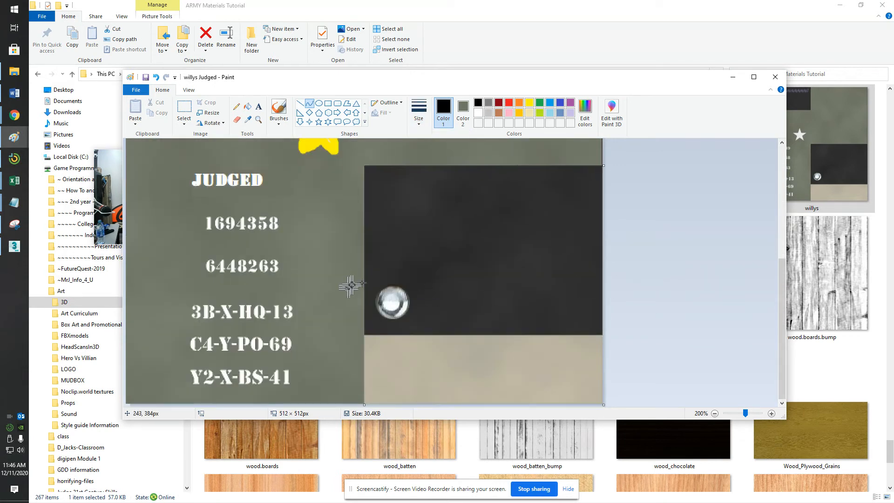
drag(393, 285, 388, 314)
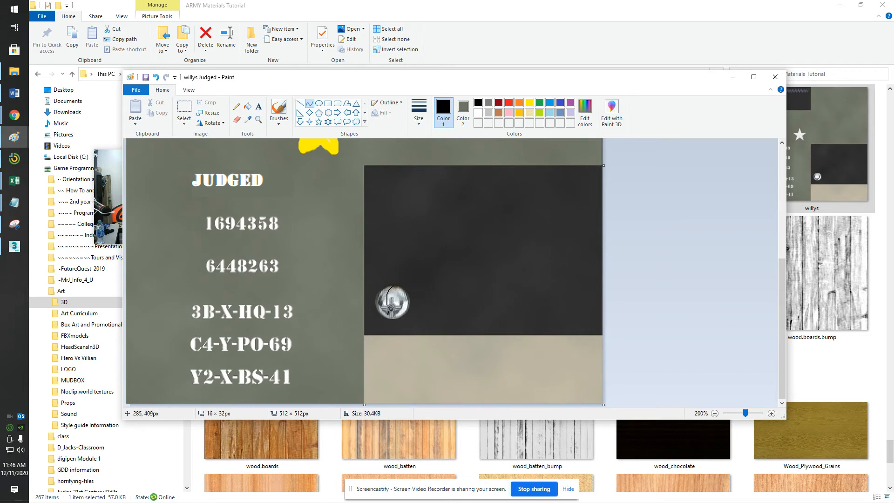
drag(402, 311, 405, 310)
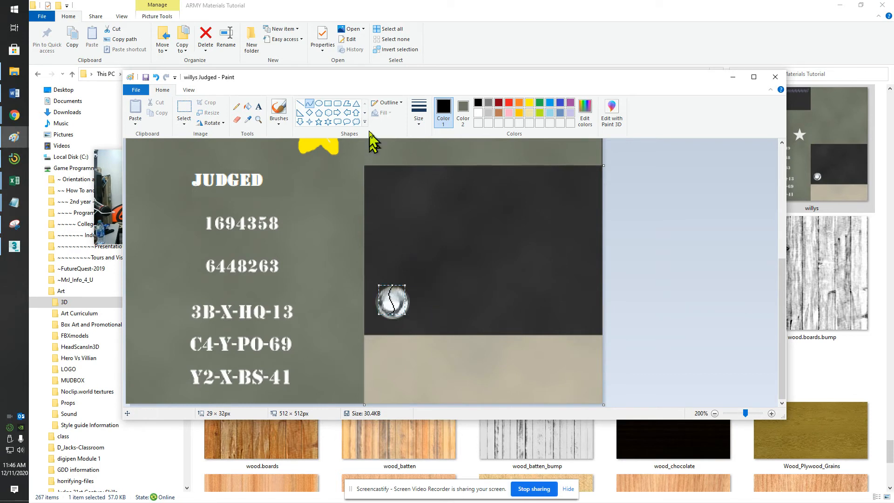
Scribble a web of thin black crack lines across the headlight with the Pencil.
click(463, 112)
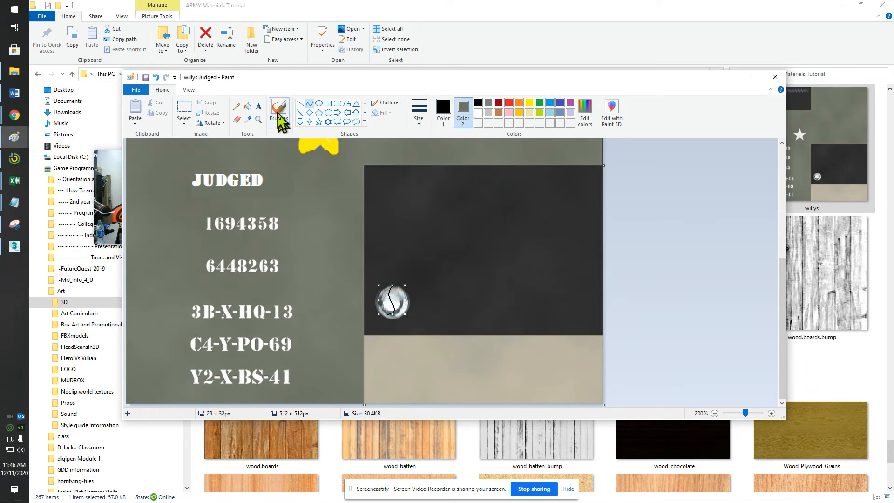
click(236, 106)
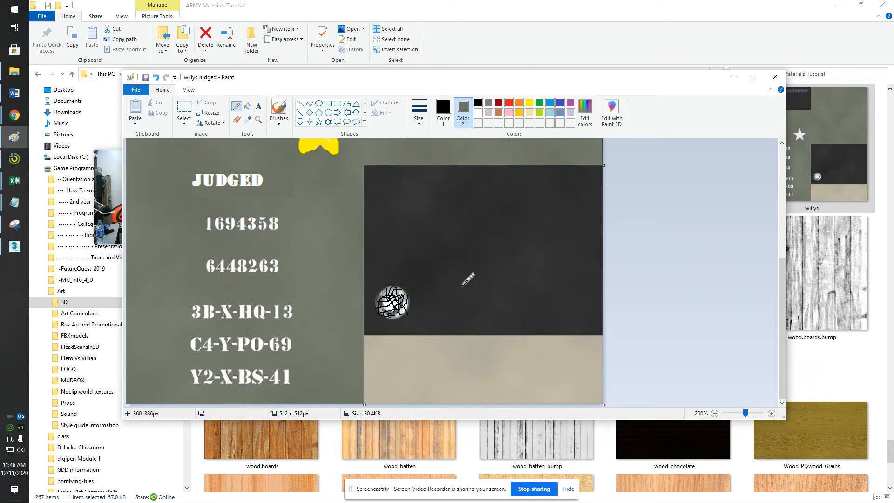
scroll(558, 258, up, 5)
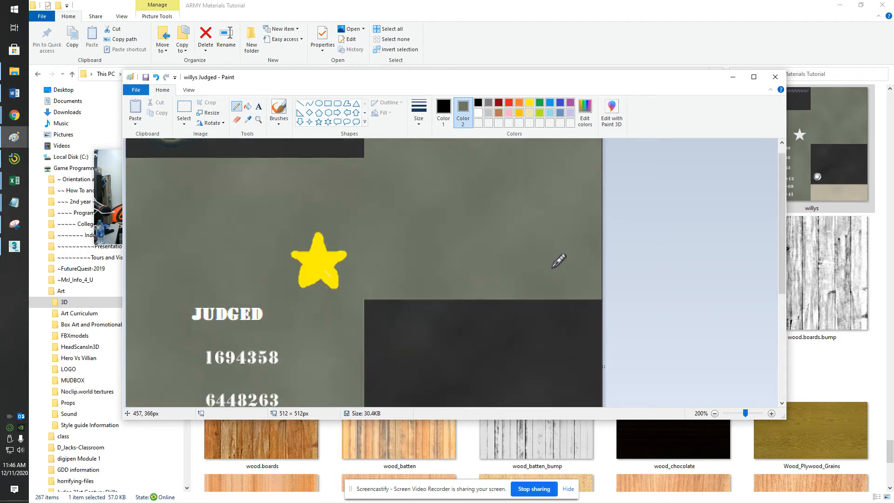
scroll(624, 270, down, 5)
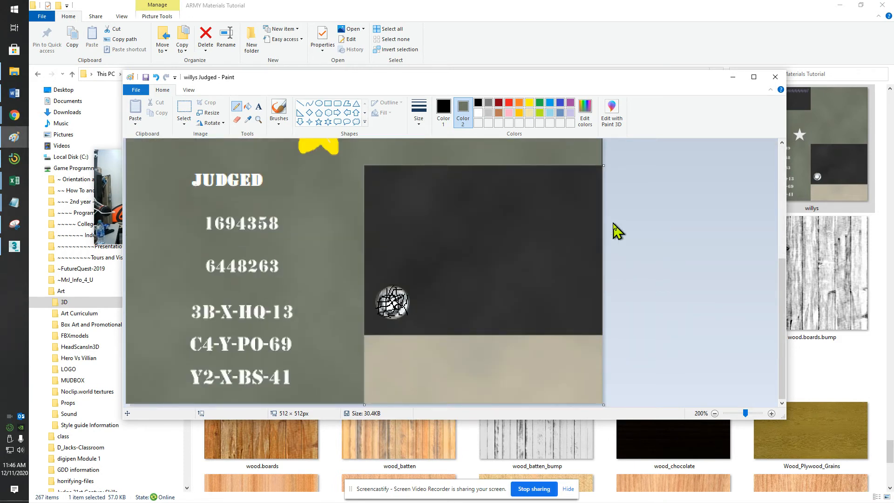
Save the willys Judged texture and switch back to the army compound scene in 3ds Max.
click(146, 77)
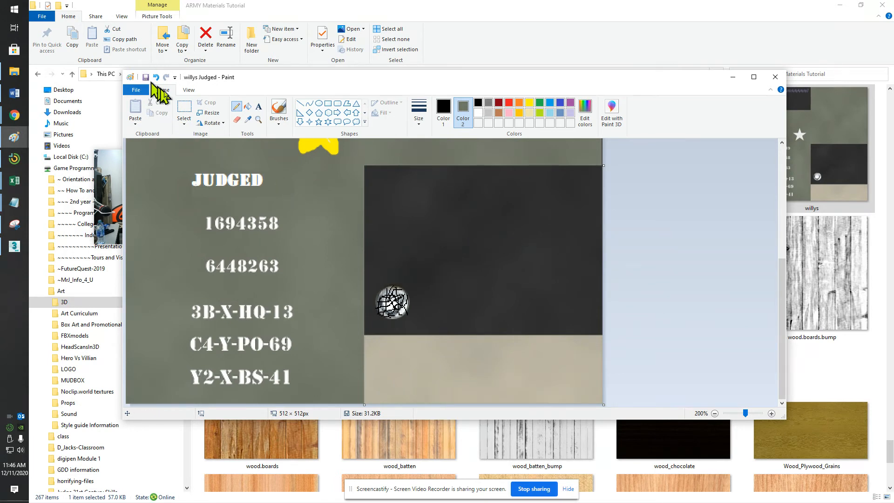
click(733, 77)
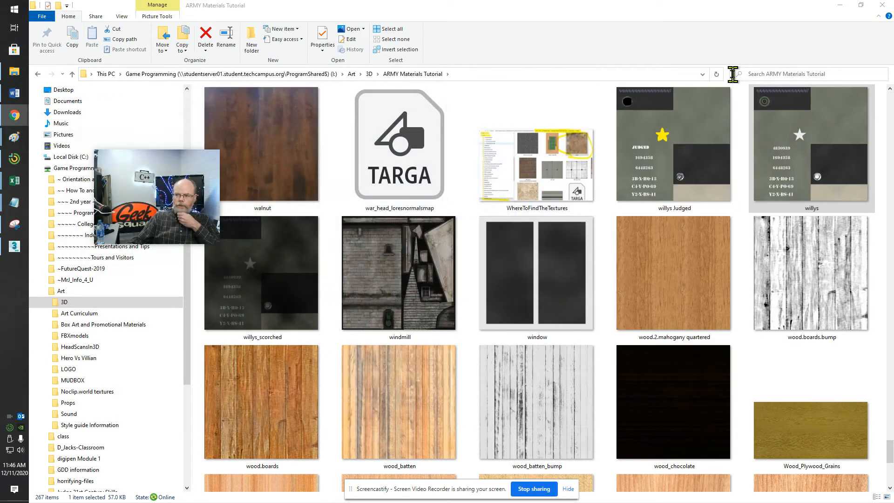
click(835, 4)
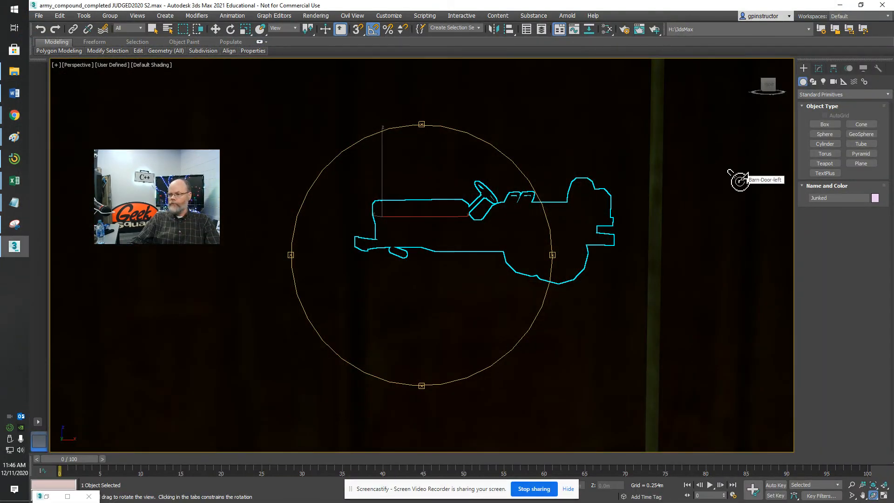
Open the Slate Material Editor and display the parameters of the bitmap feeding the JeepJunked material's base_color.
drag(740, 181, 699, 190)
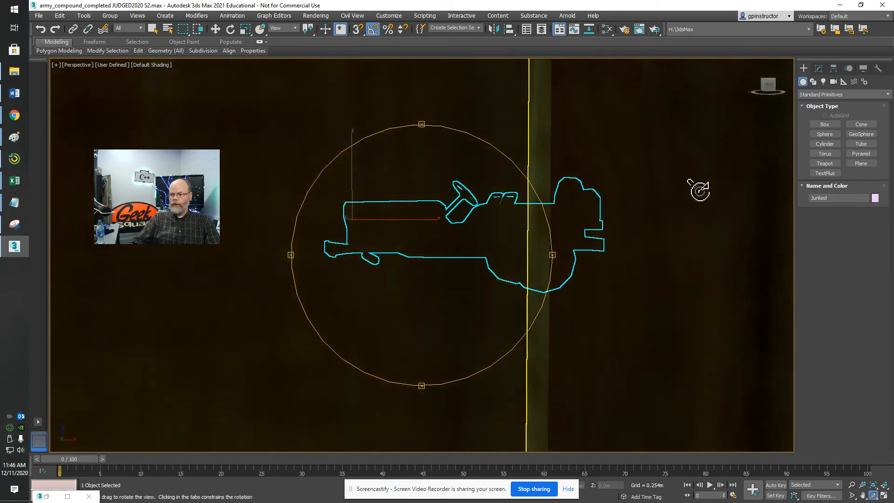
click(878, 484)
drag(542, 364, 499, 300)
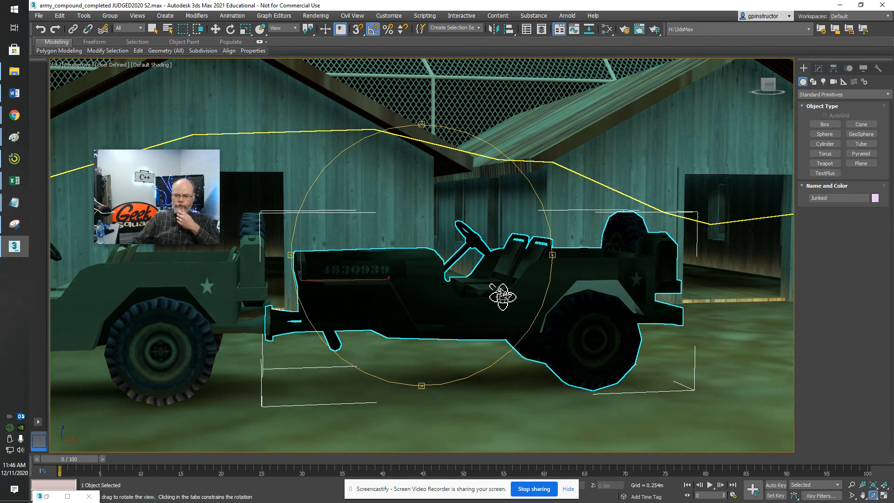
key(m)
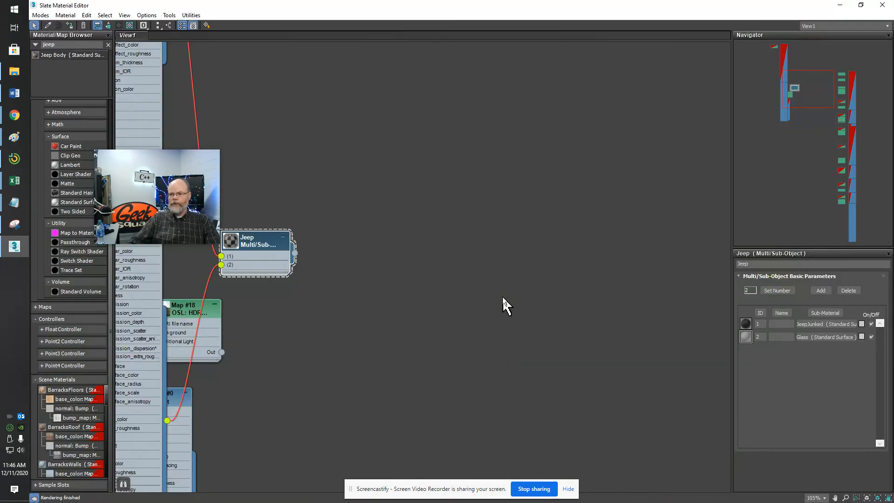
middle_drag(309, 126, 662, 272)
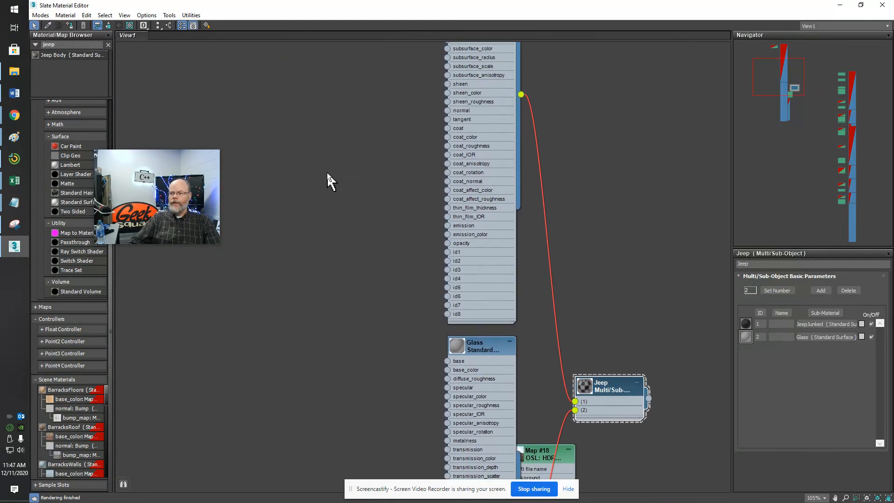
middle_drag(327, 172, 374, 385)
middle_drag(346, 278, 352, 328)
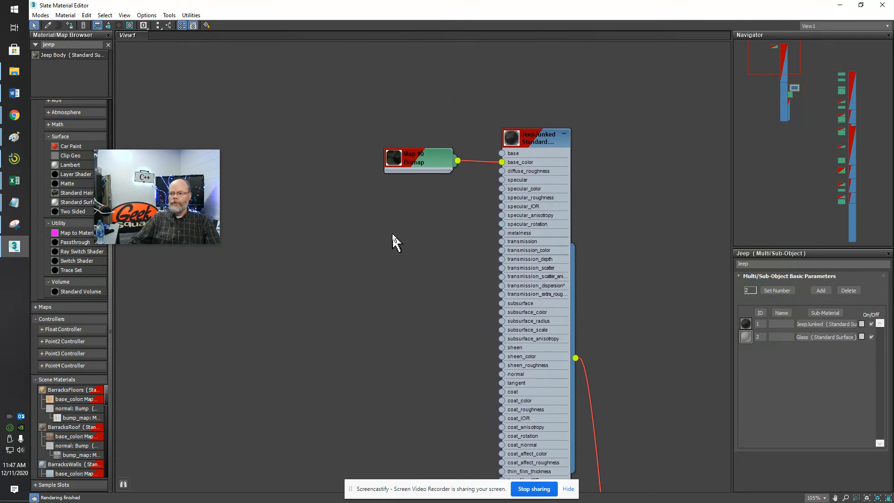
double_click(404, 159)
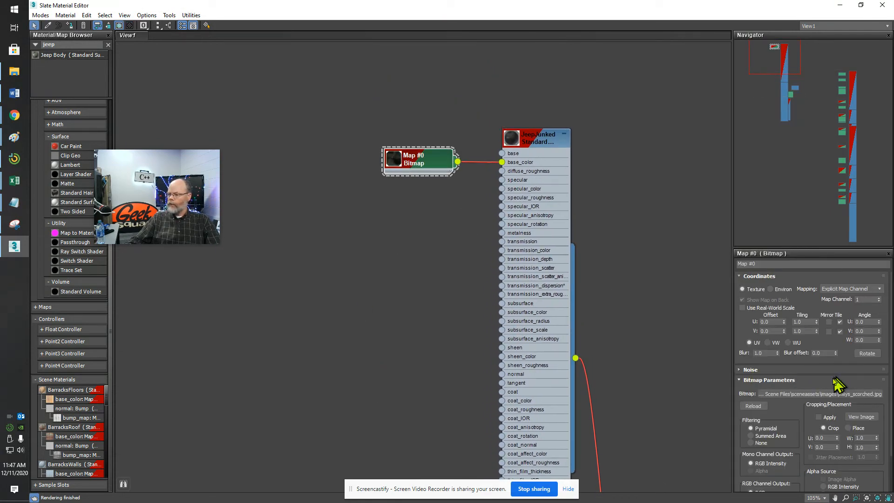
Browse for a replacement bitmap for the JeepJunked base color map, looking up files starting with "wi" in the images folder.
click(823, 394)
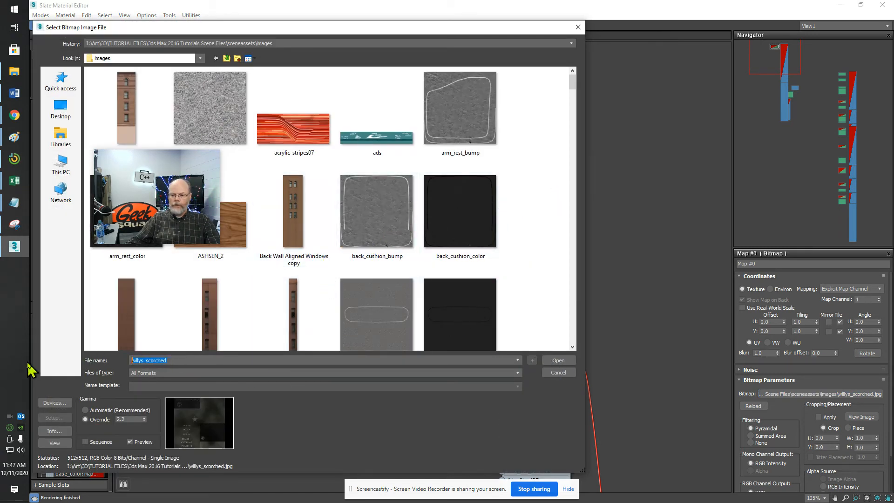
text(wi)
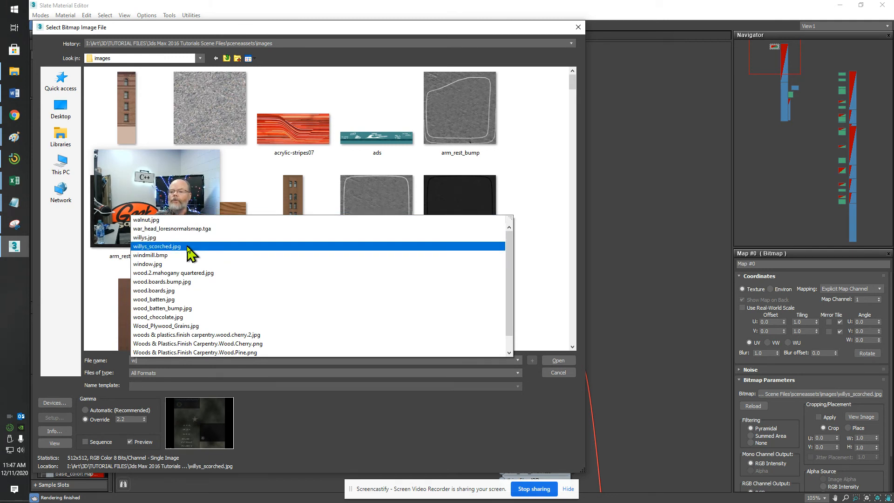
click(551, 270)
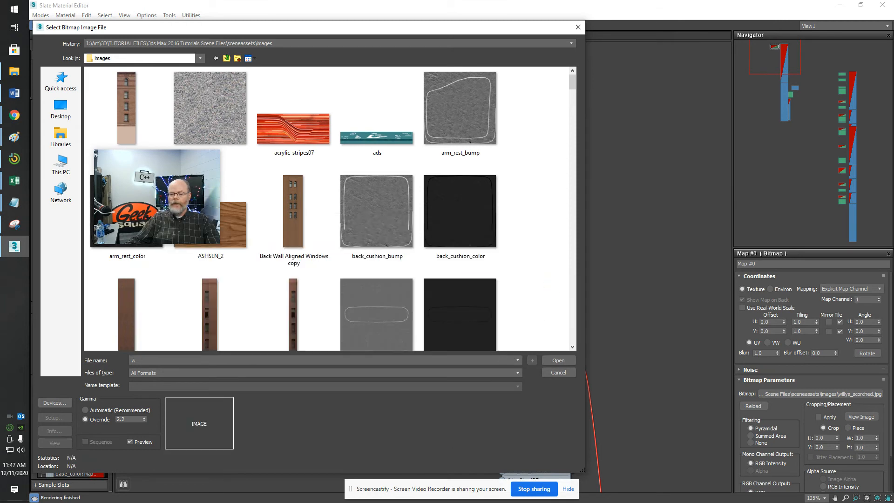
key(shift+Tab)
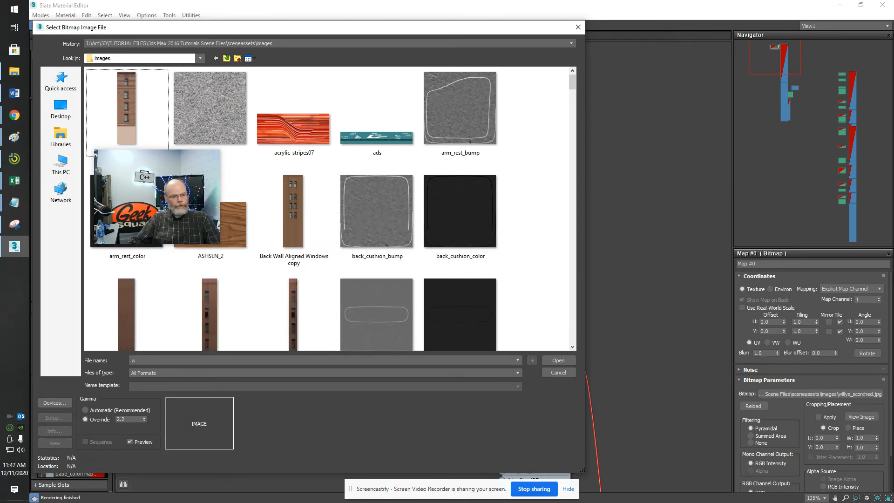
Switch to File Explorer, check the path and contents of the ARMY Materials Tutorial folder, and close that window.
key(alt+Tab)
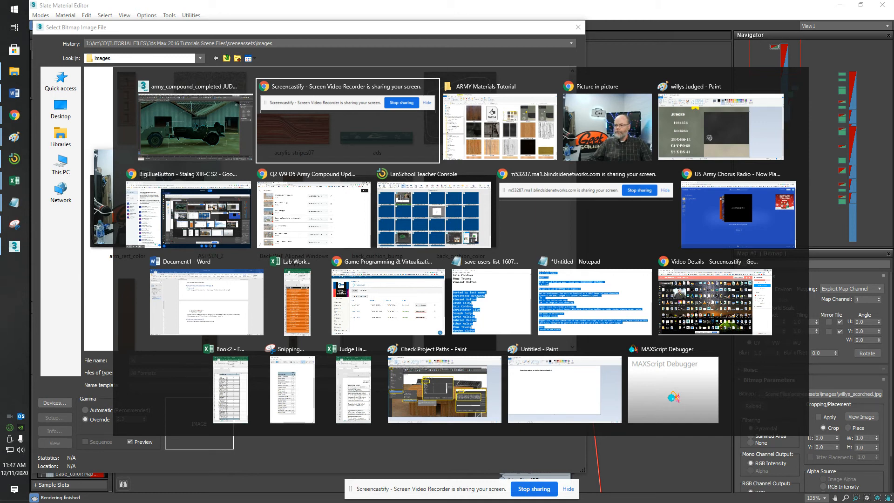
key(alt+Tab)
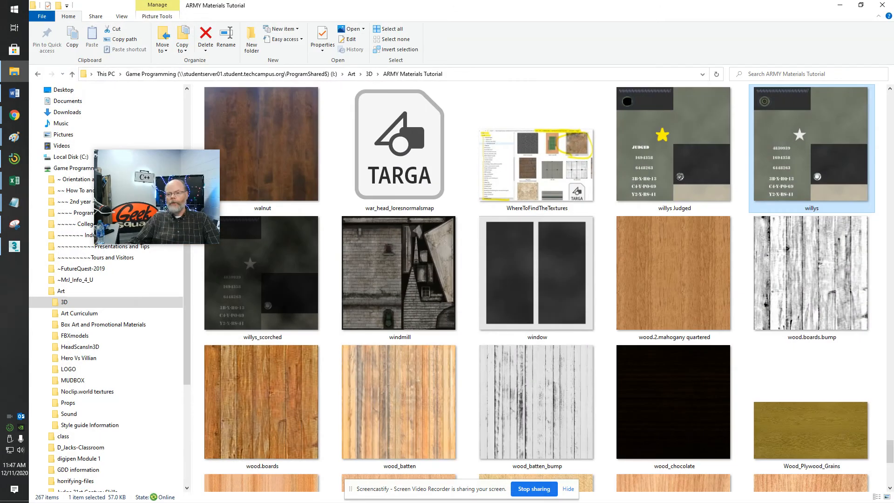
click(17, 140)
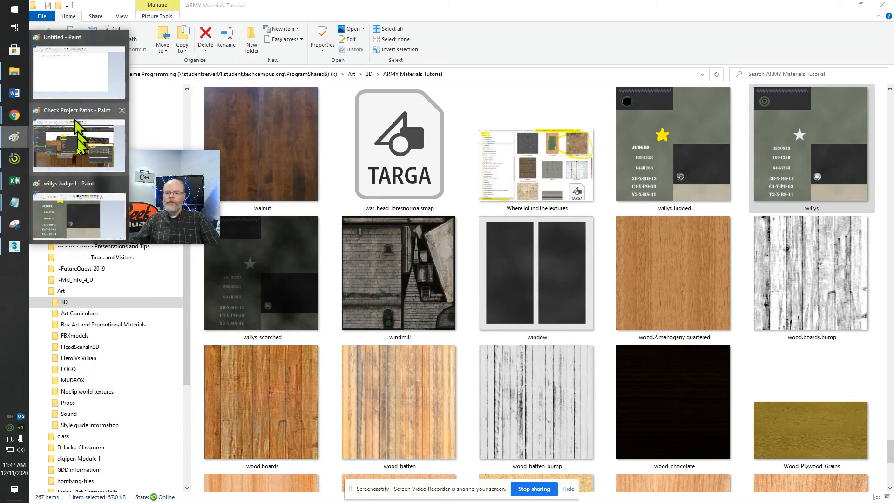
click(78, 207)
click(45, 22)
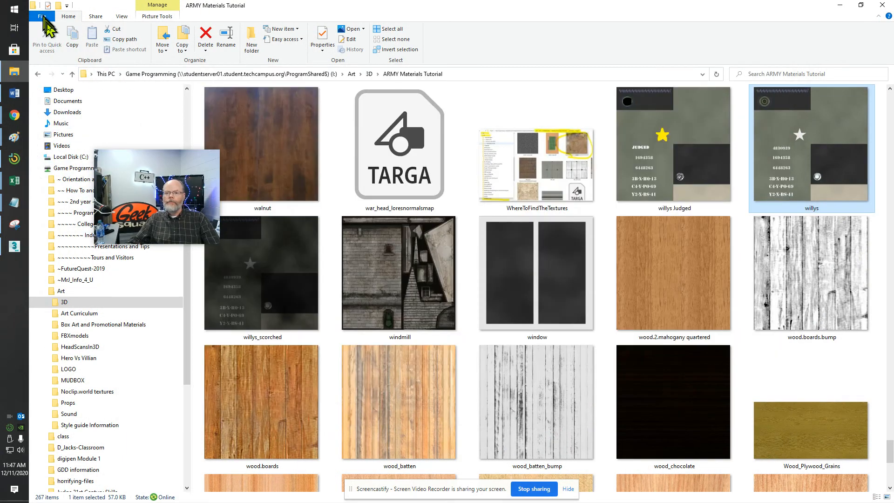
click(43, 16)
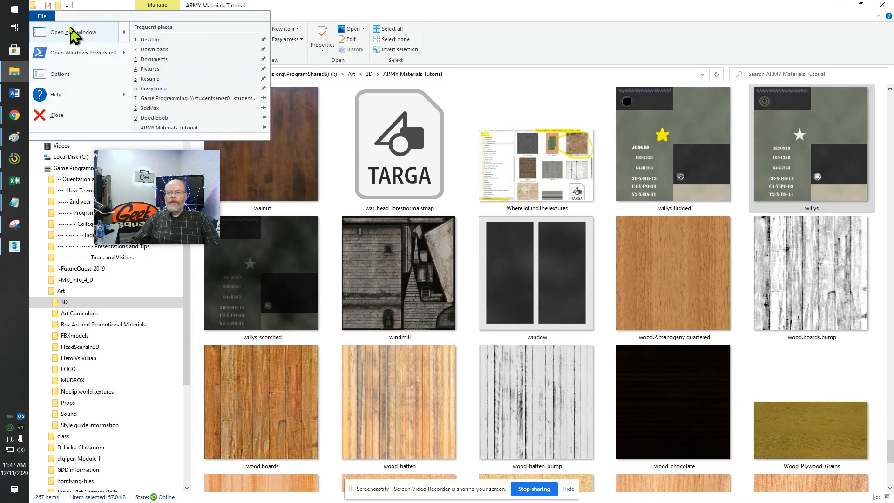
click(44, 19)
click(45, 20)
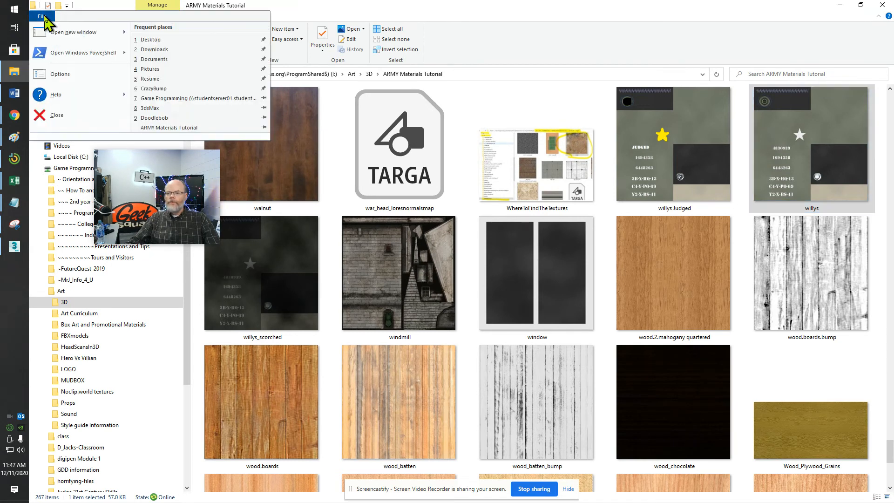
click(486, 63)
click(469, 73)
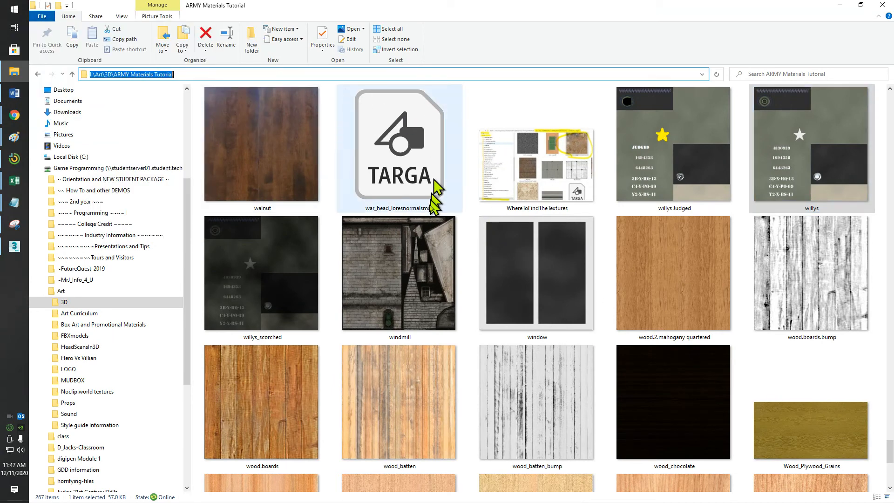
scroll(431, 196, down, 5)
scroll(429, 227, up, 15)
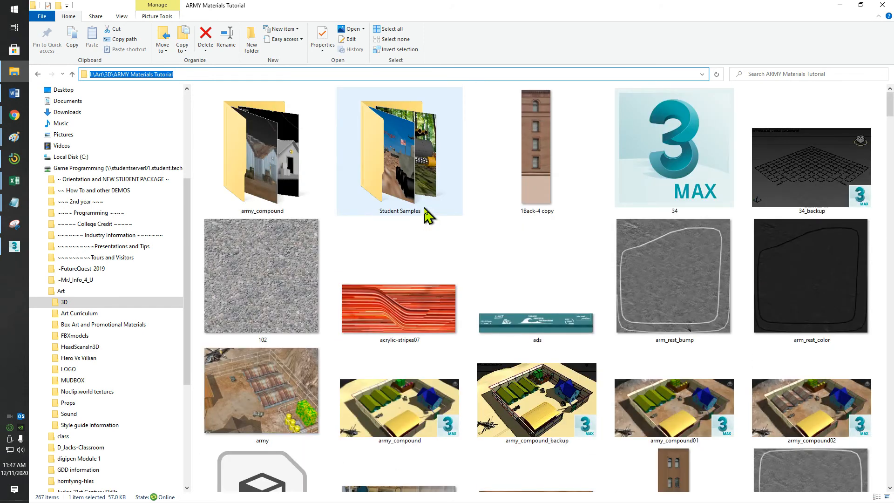
click(882, 7)
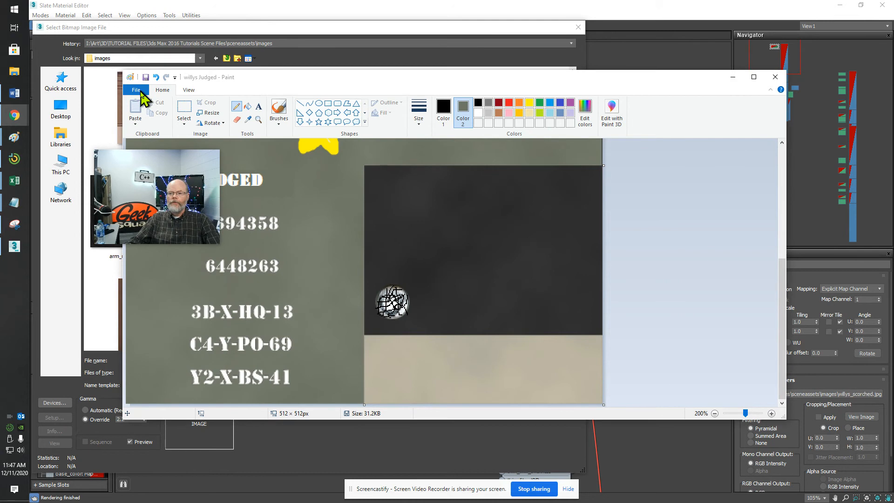
Save the Paint texture again as the JPEG willys Judged in the ARMY Materials Tutorial folder, and minimize Paint.
click(141, 92)
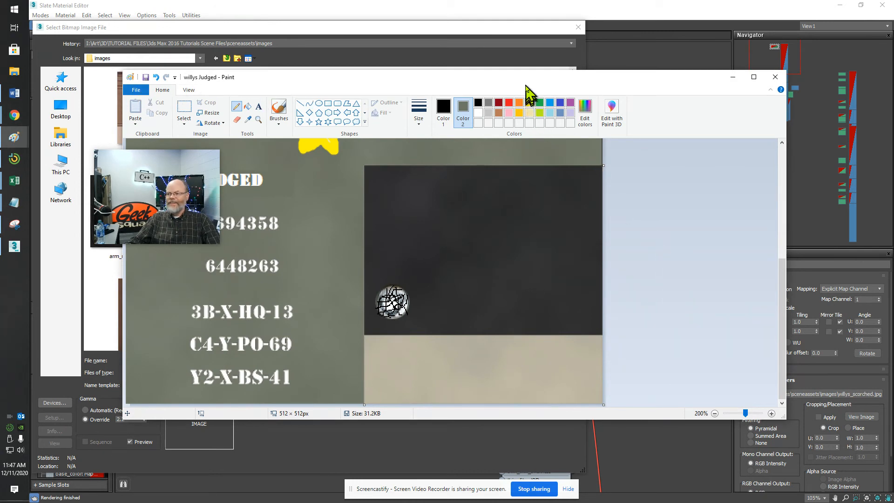
drag(531, 77, 524, 79)
click(130, 91)
click(157, 171)
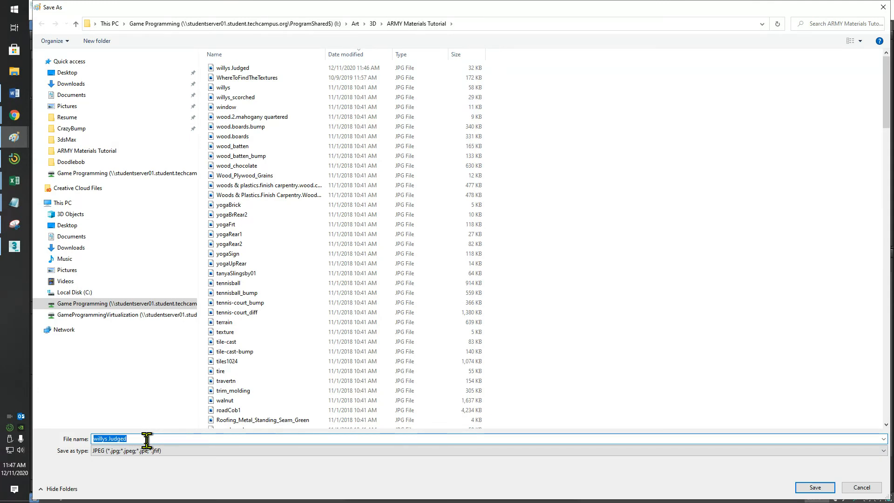
click(812, 488)
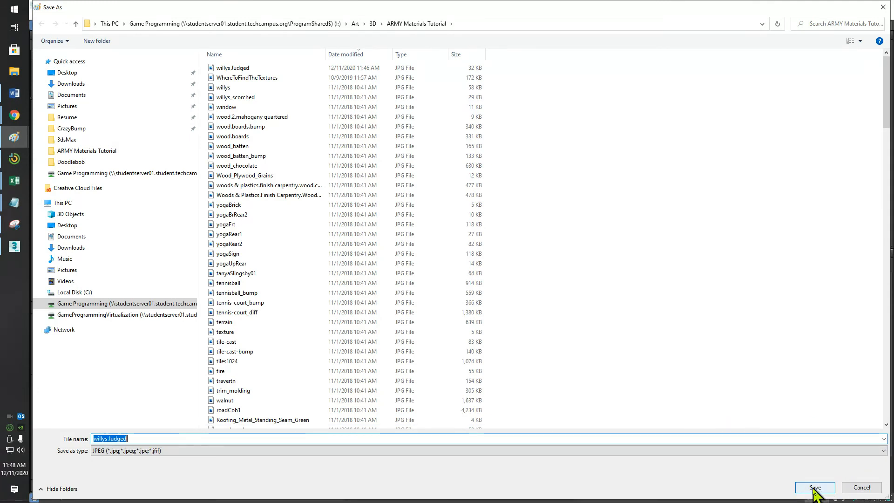
click(485, 257)
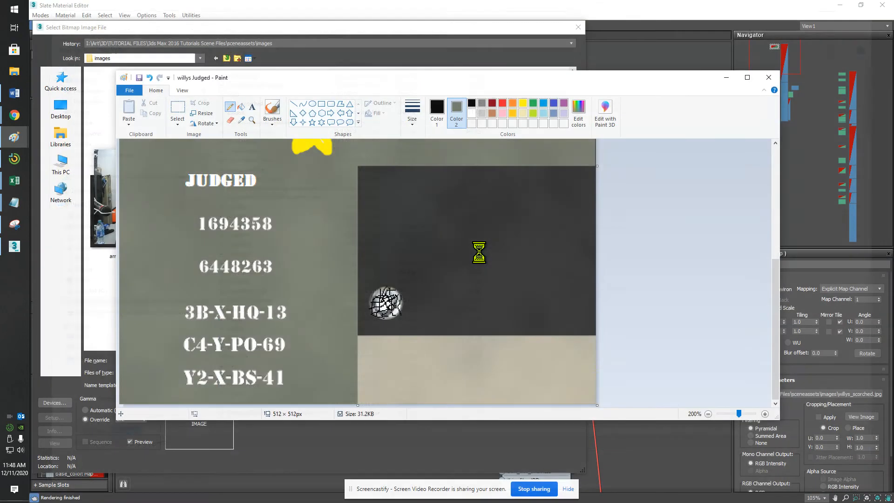
click(726, 77)
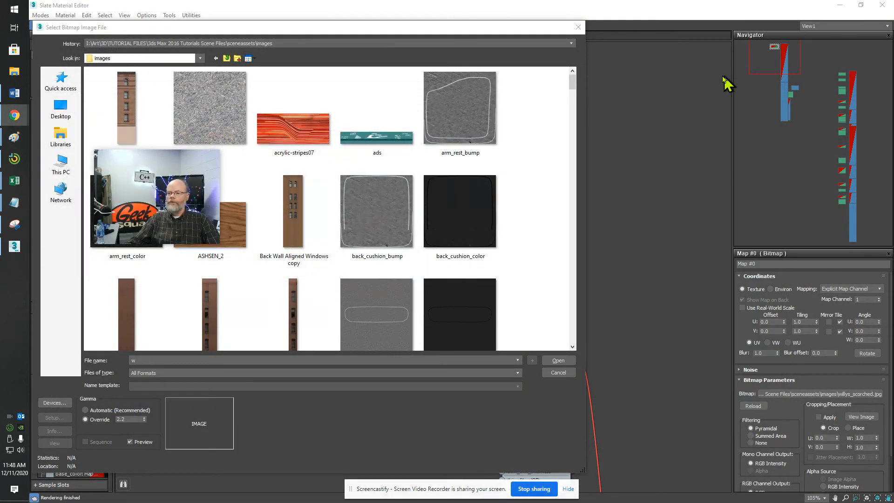
Check the images folder once more for the customized willys texture by entering "wi" as the file name.
click(165, 361)
text(w)
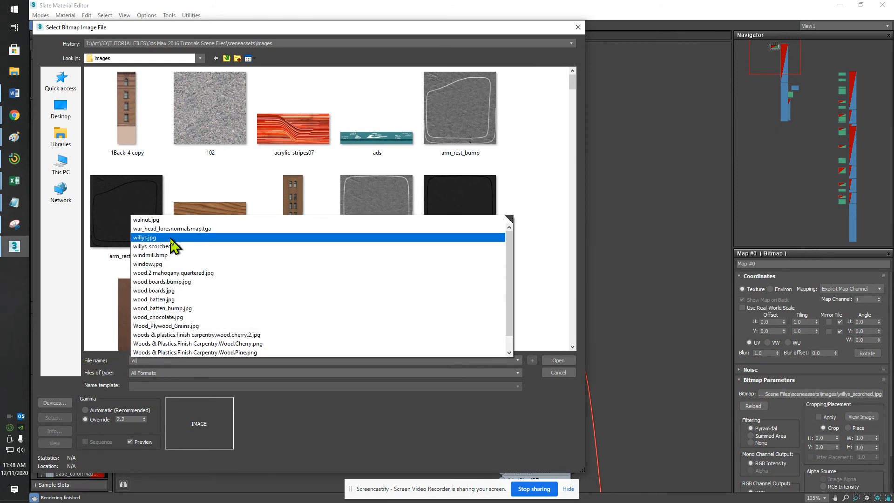
click(299, 83)
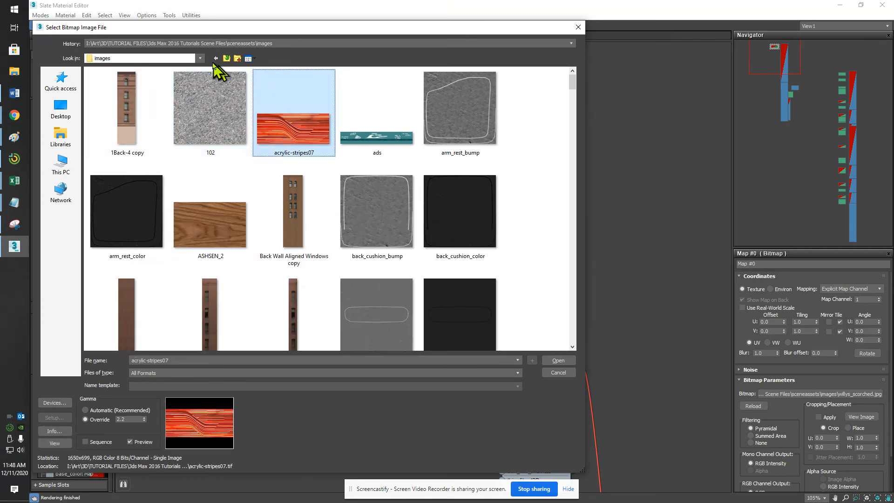
Browse from This PC through the Game Programming network drive and its Art and 3D folders into ARMY Materials Tutorial.
click(227, 58)
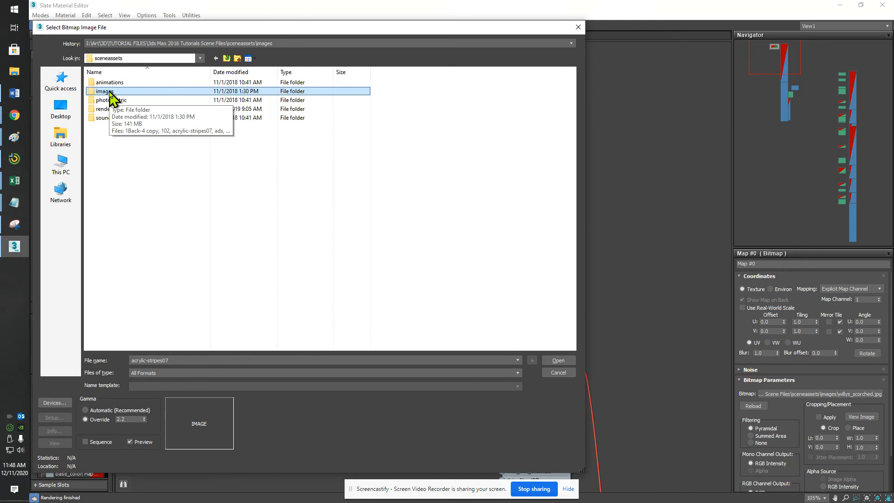
click(61, 169)
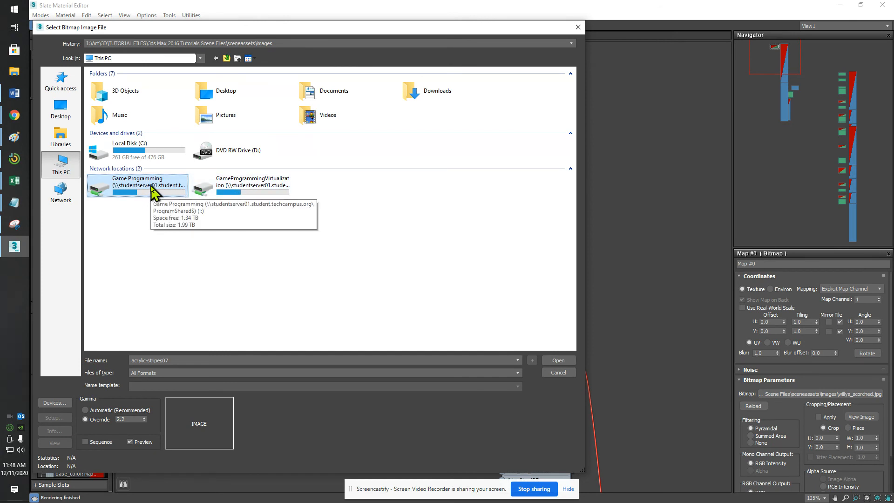
double_click(152, 189)
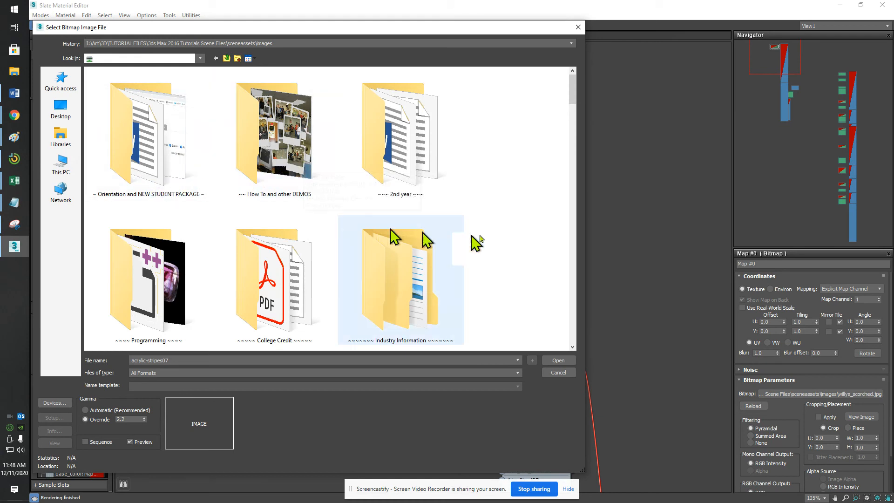
key(a)
double_click(282, 167)
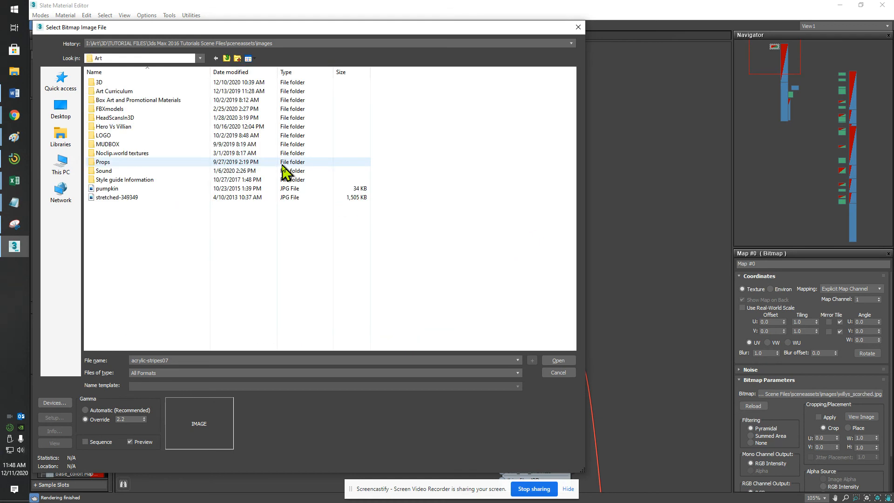
key(3)
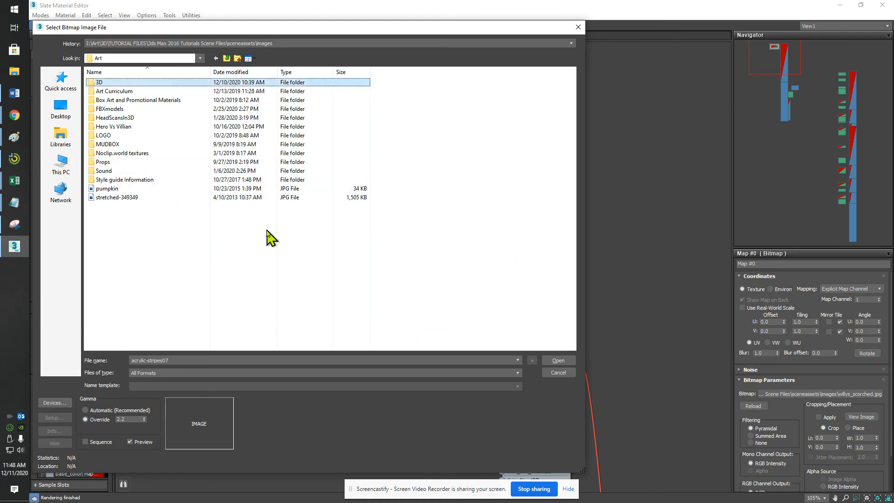
double_click(111, 83)
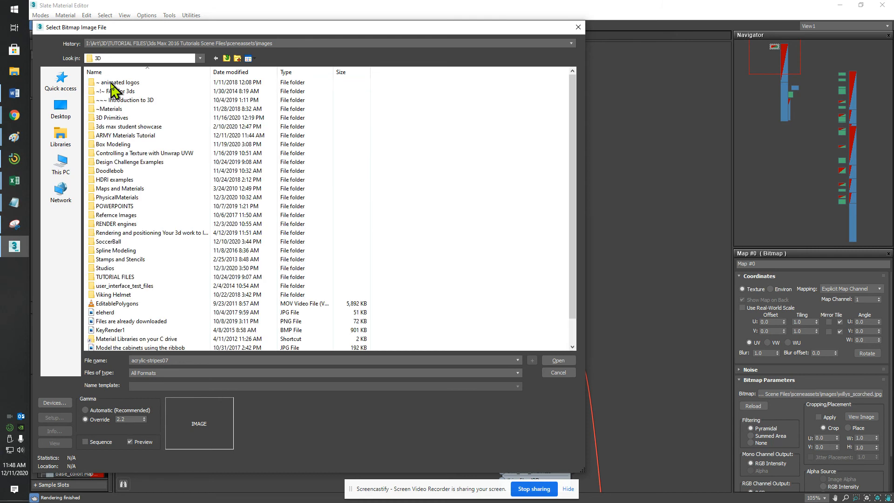
click(115, 135)
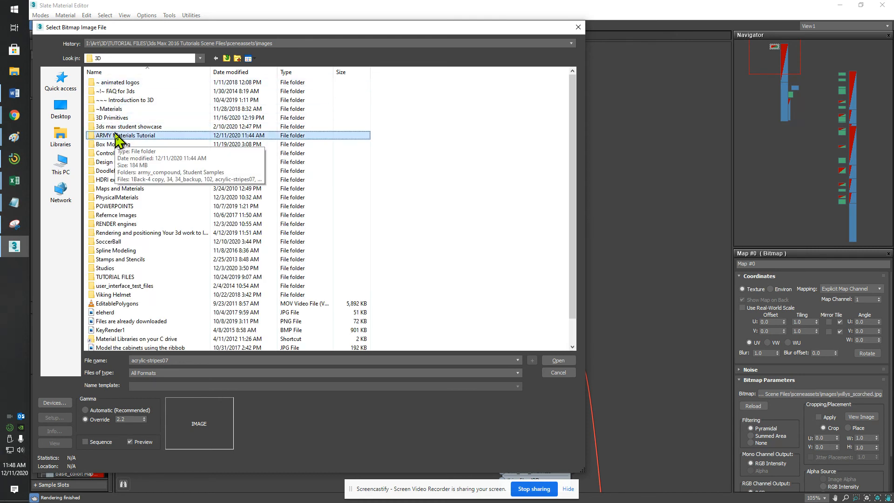
double_click(115, 135)
Try to open the bitmap under the file name WillysJudged, limiting the file type to JPEG.
double_click(179, 360)
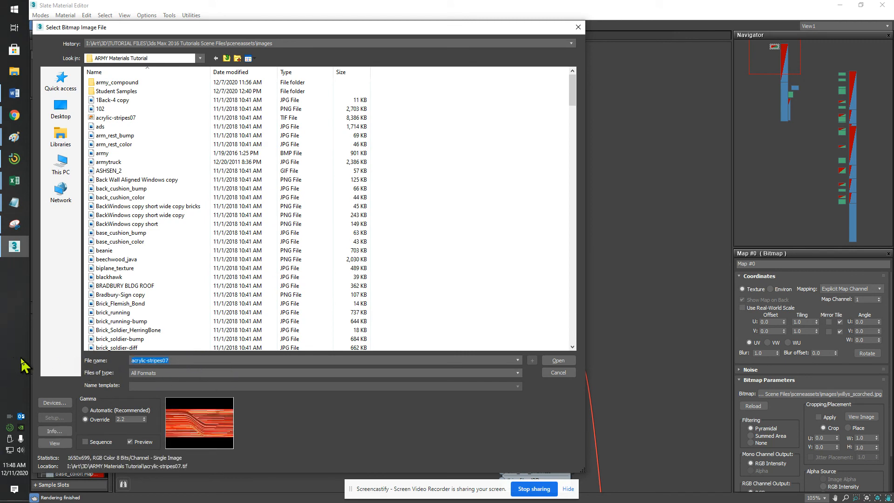
text(WillysJudged)
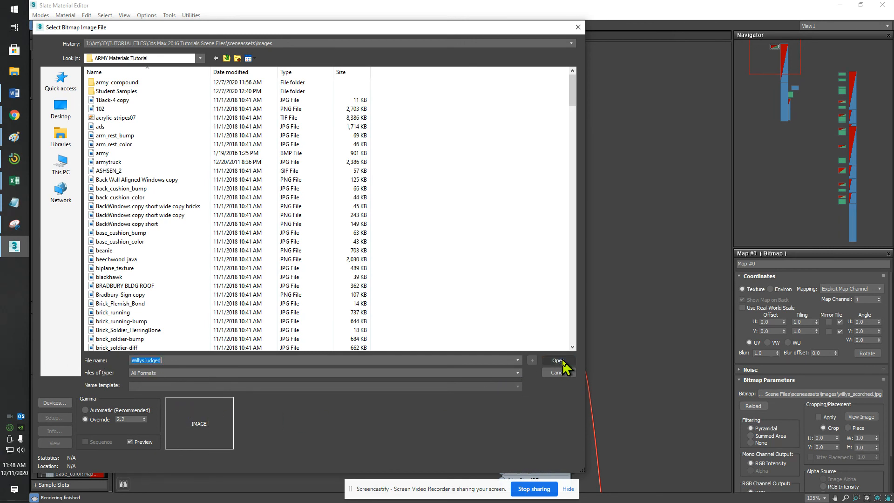
click(273, 372)
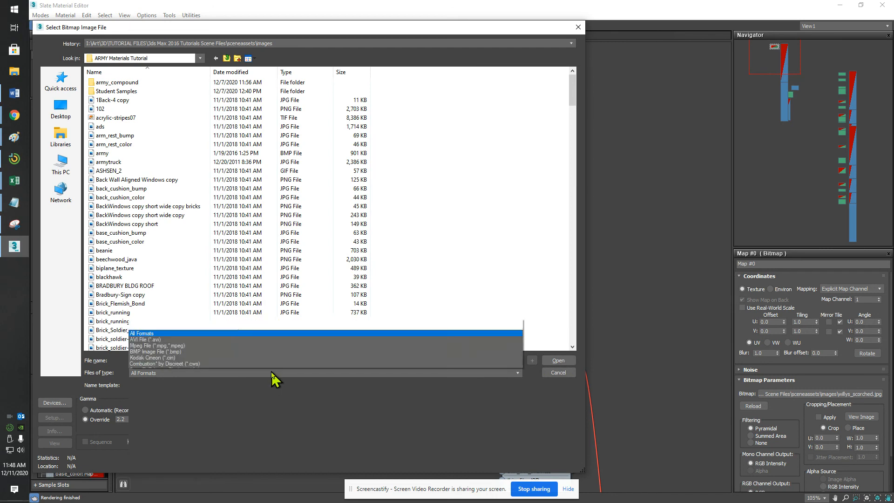
click(219, 305)
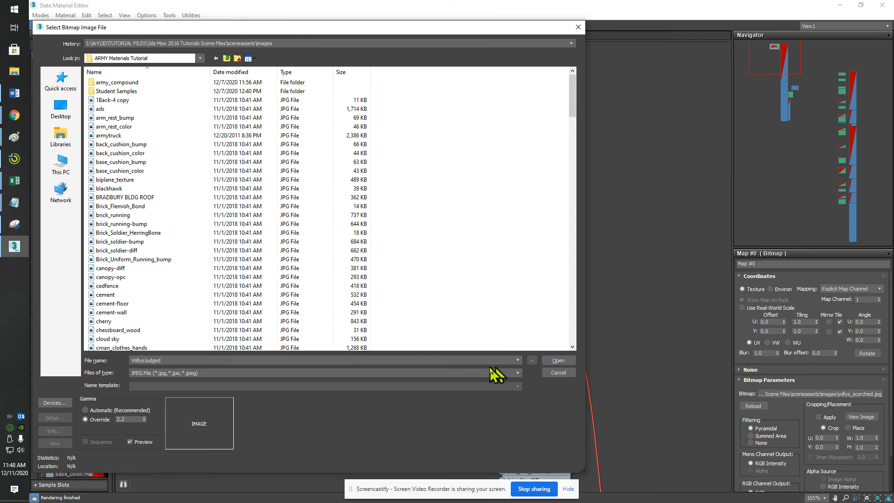
click(558, 361)
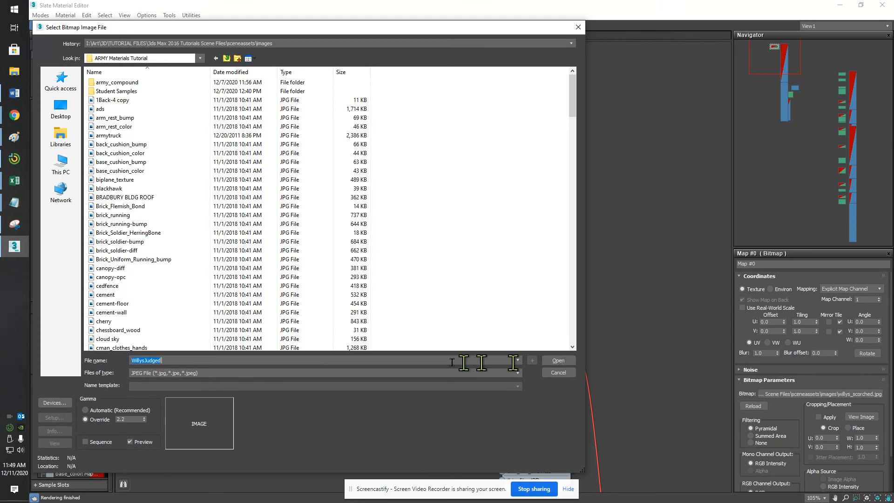
Find the willys Judged JPEG in the file list and load it as the bitmap of the JeepJunked base color map.
click(181, 135)
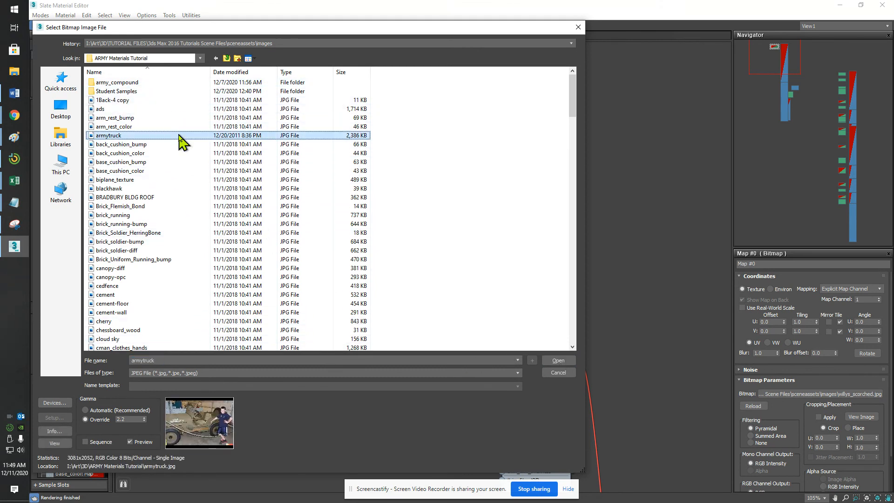
key(w)
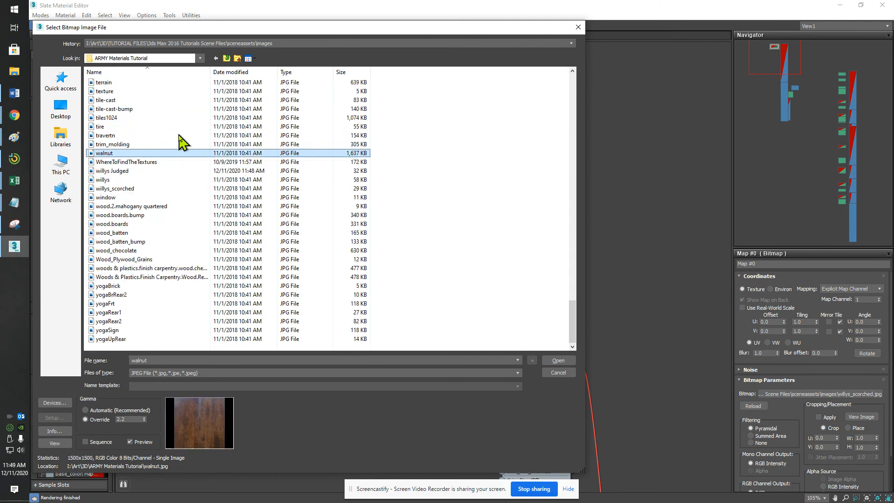
key(w)
key(w)
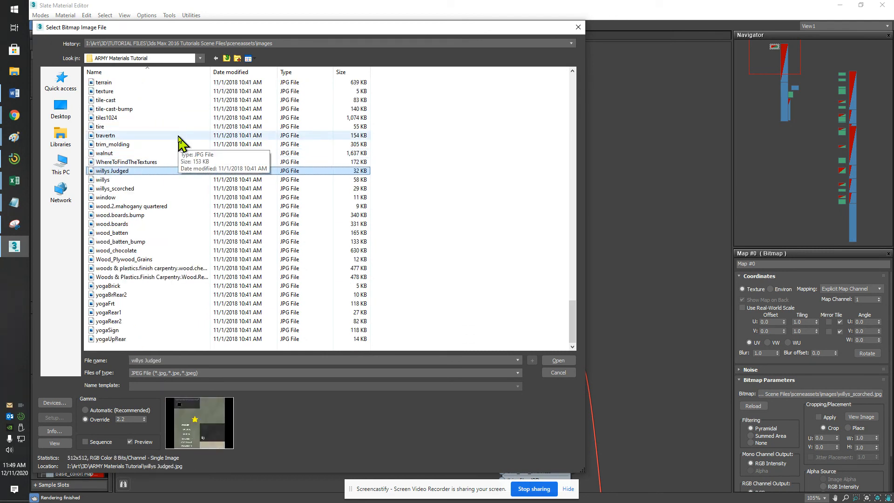
click(561, 361)
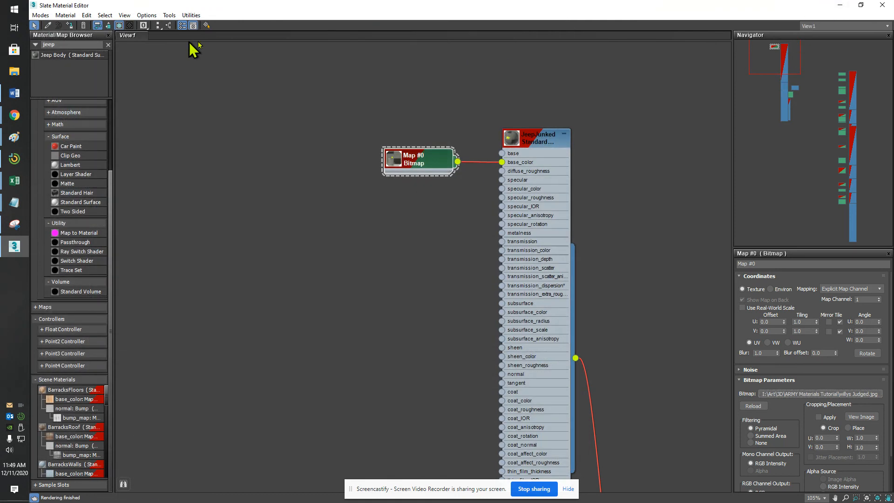
Minimize the Slate Material Editor and orbit the perspective view around the junked jeep to inspect its customized texture.
click(841, 6)
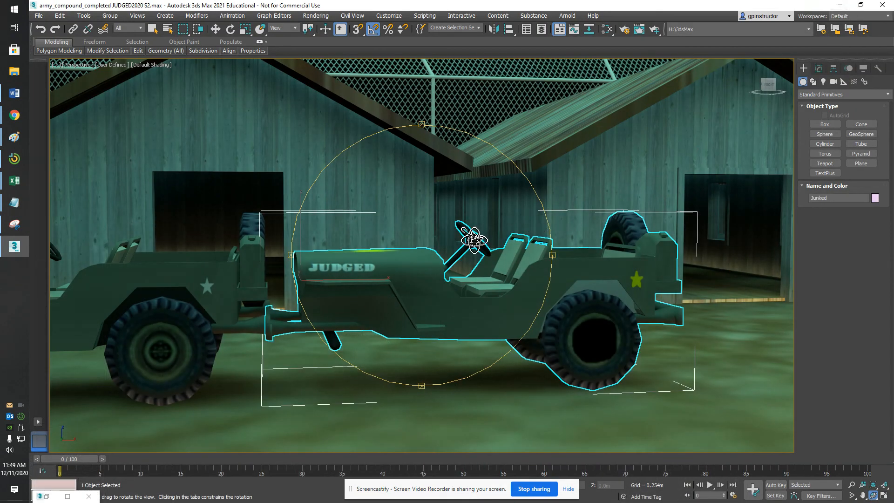
drag(423, 124, 426, 139)
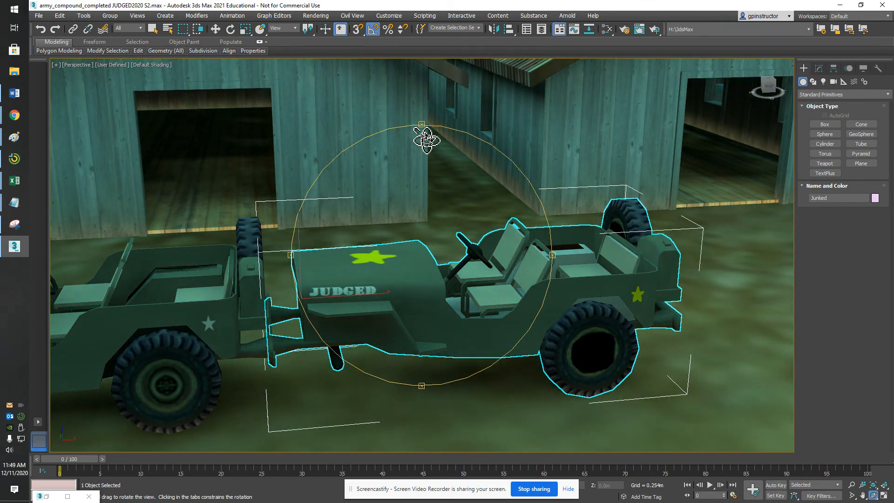
drag(426, 139, 636, 127)
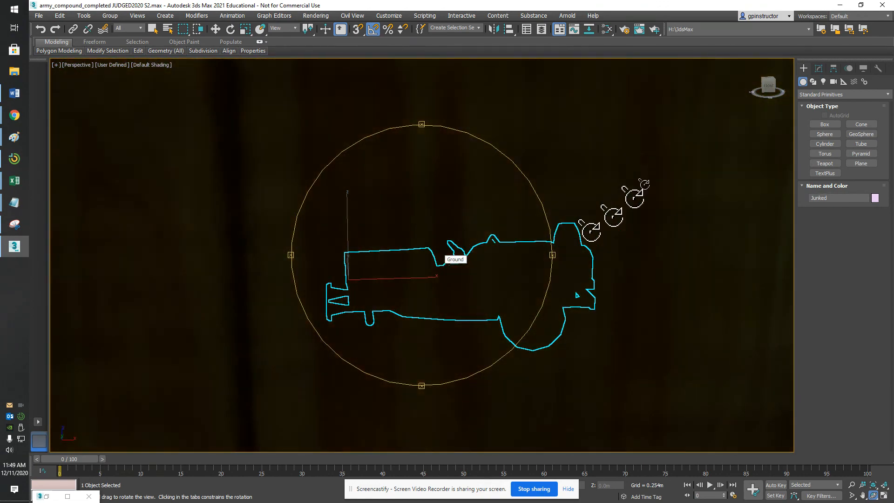
drag(644, 185, 604, 187)
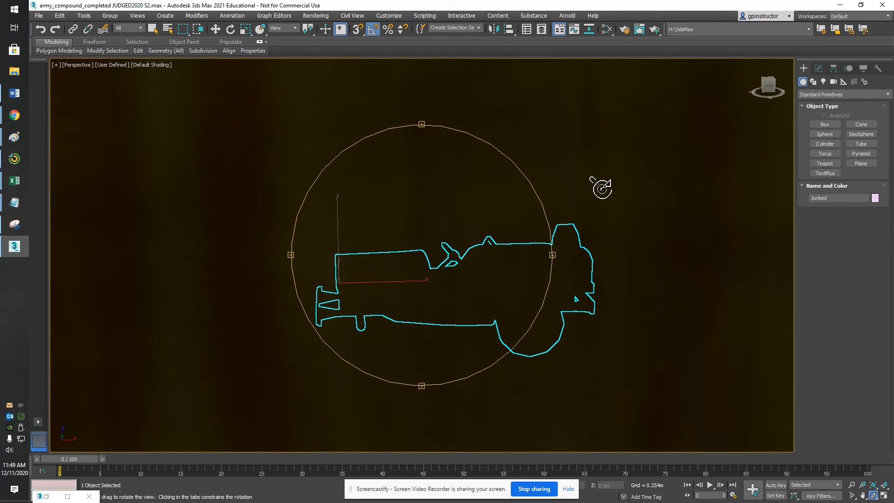